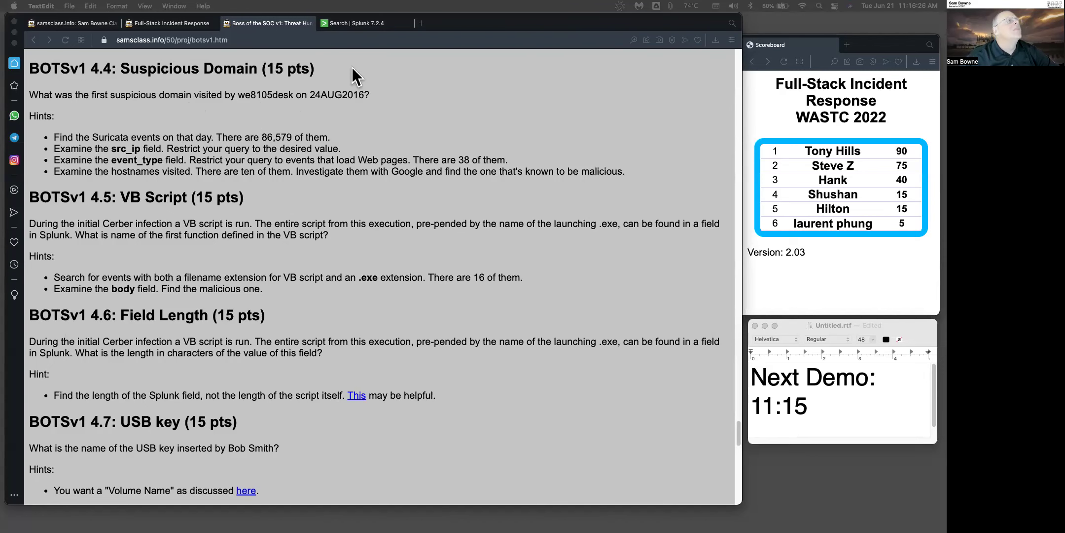
# - Switch from the BOTSv1 challenge page back to the 'Search | Splunk' tab
pyautogui.click(365, 22)
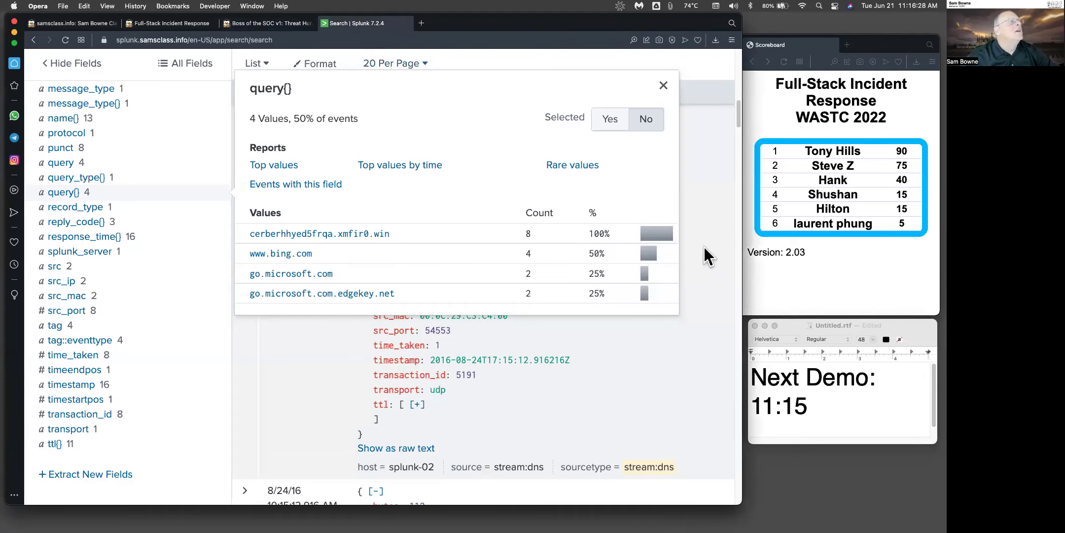
# - Close the query{} field summary and set event sampling to 1:1,000
pyautogui.click(664, 85)
pyautogui.scroll(10, 720, 101)
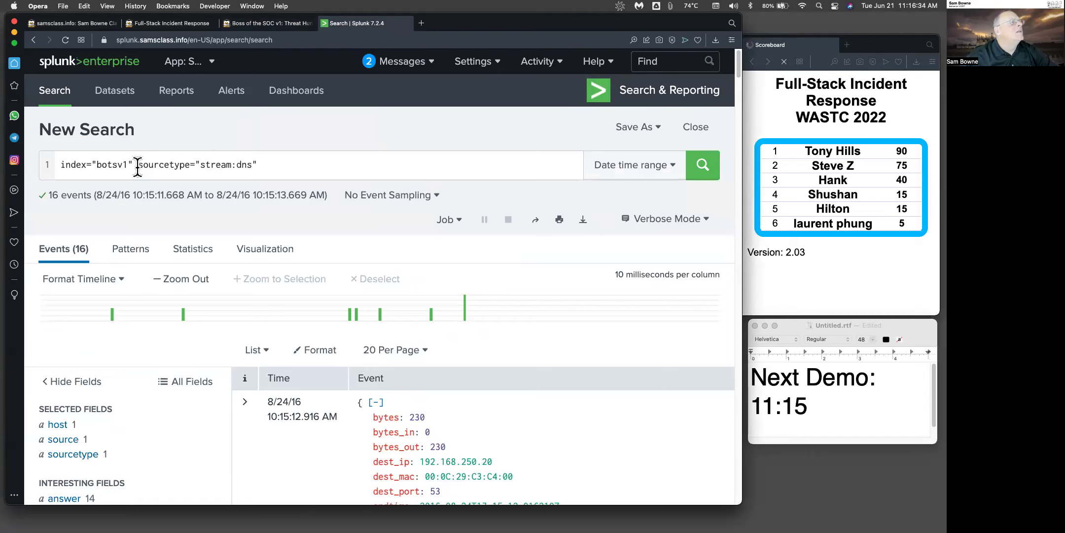
pyautogui.click(354, 195)
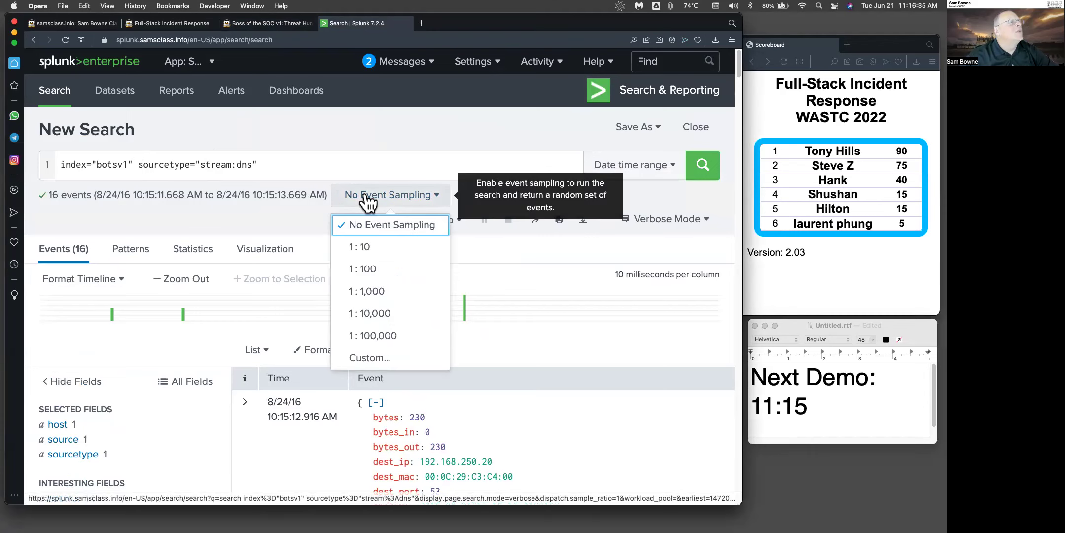
pyautogui.click(374, 292)
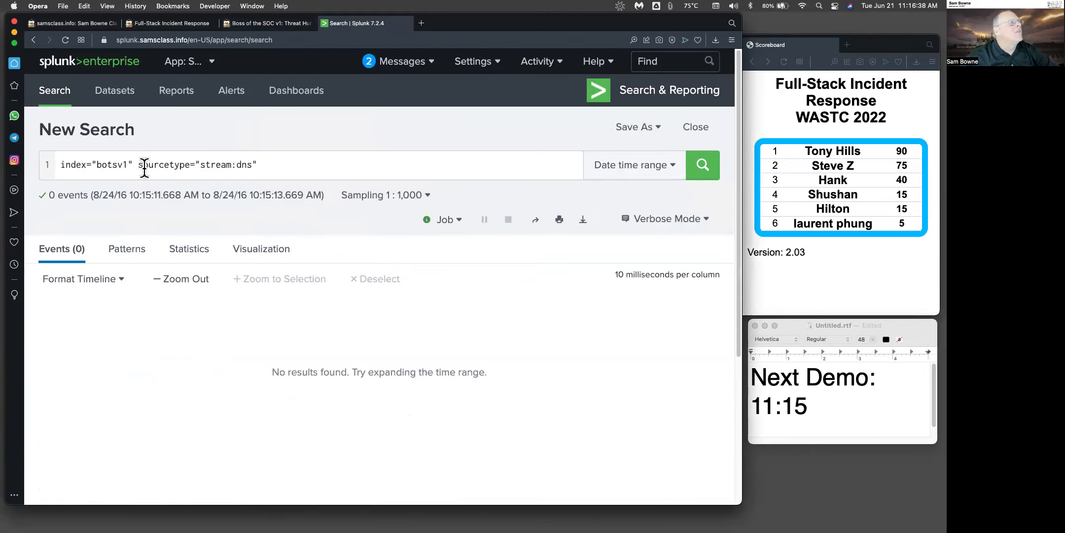
# - Delete sourcetype="stream:dns" and rerun index="botsv1", checking the sourcetypes of the 3 results
pyautogui.moveTo(139, 166); pyautogui.dragTo(304, 166)
pyautogui.press('BackSpace')
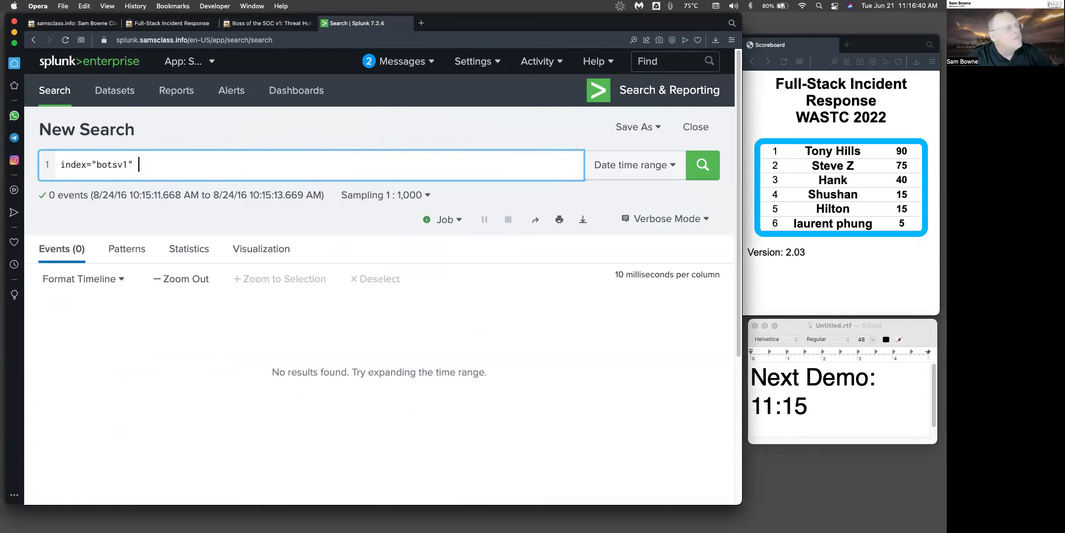
pyautogui.press('BackSpace')
pyautogui.press('Return')
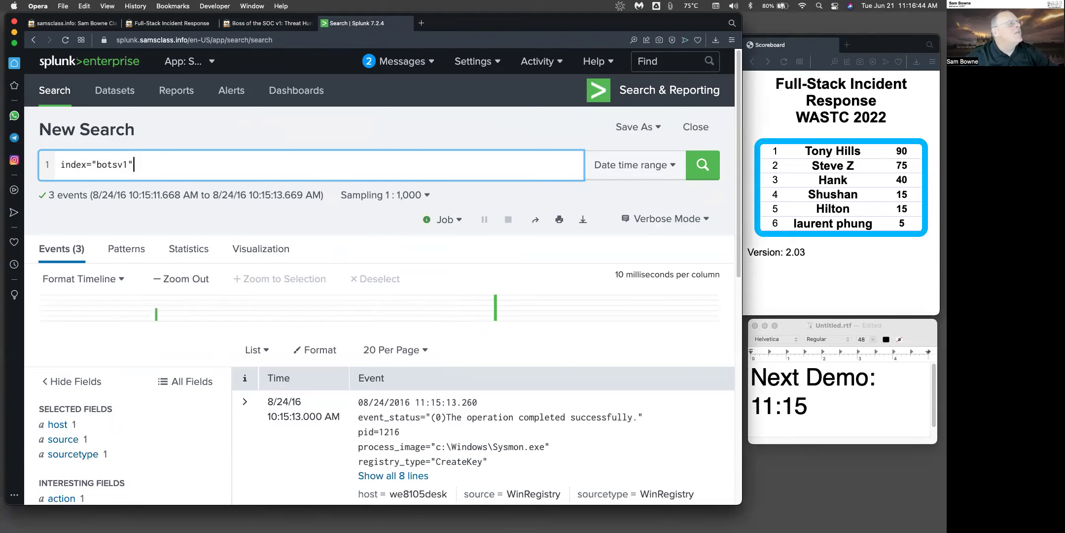
pyautogui.scroll(-5, 129, 377)
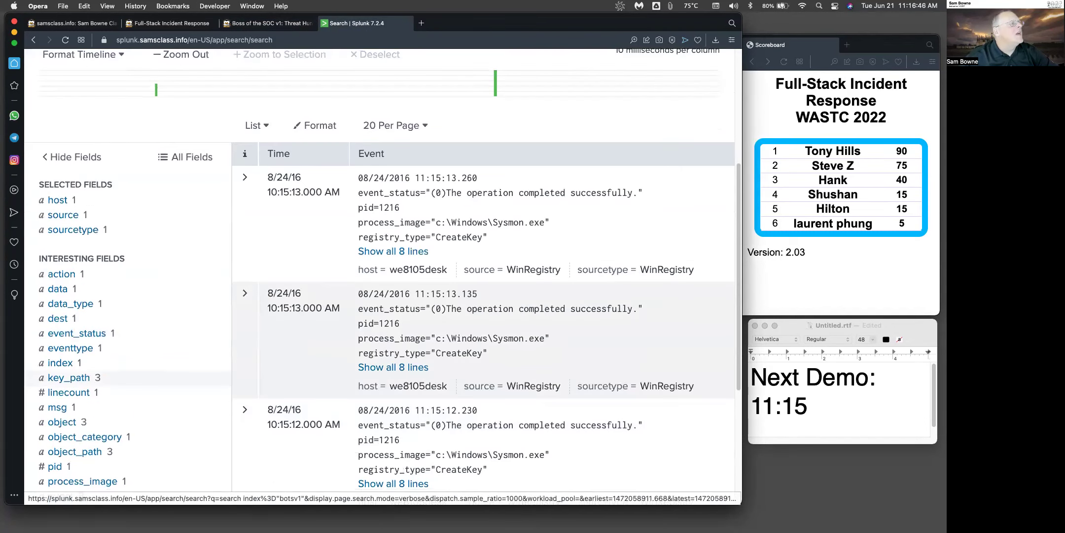
pyautogui.click(73, 230)
pyautogui.press('Escape')
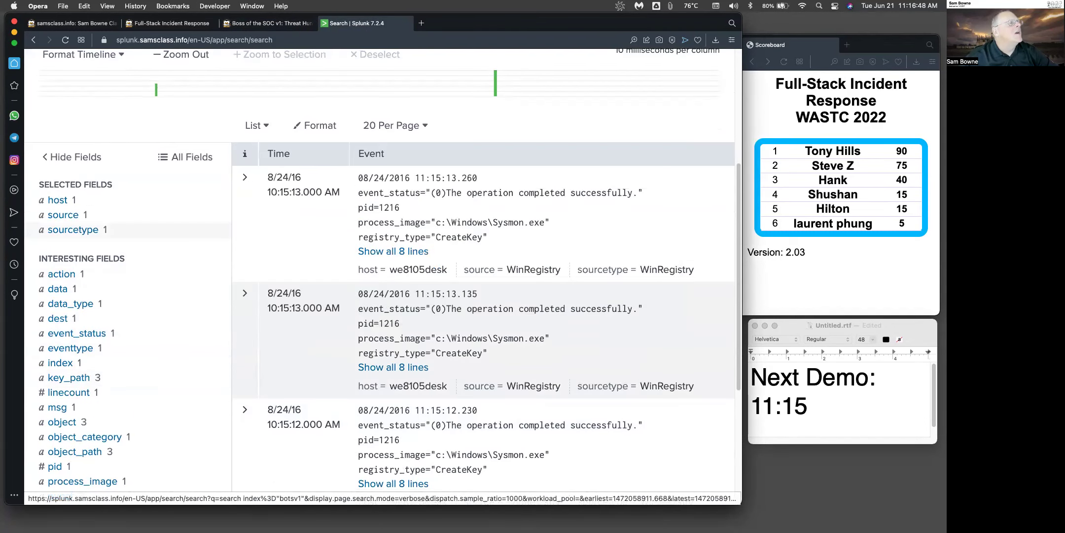
pyautogui.scroll(5, 379, 276)
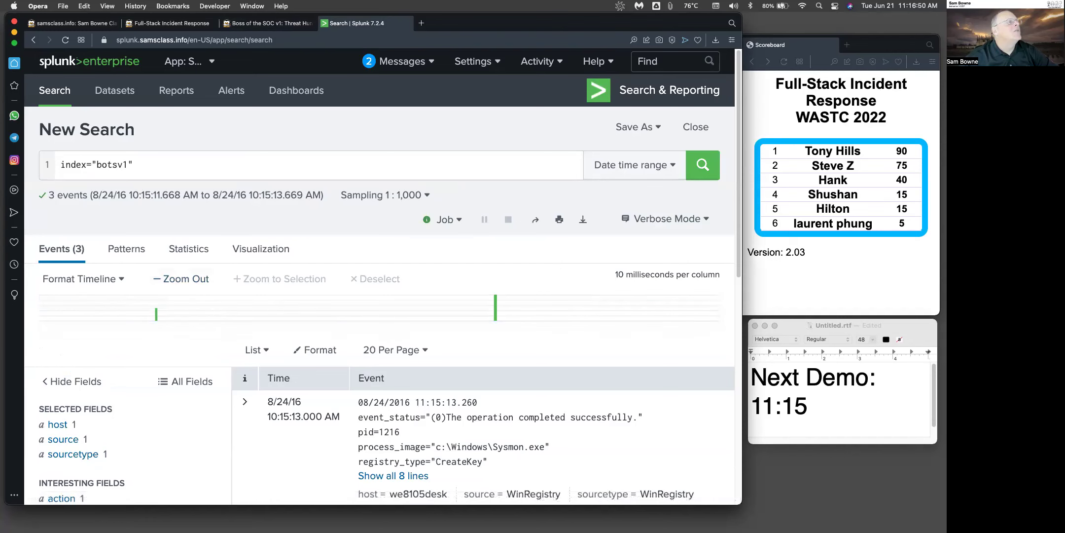
# - Switch sampling to 1:100 and the time range to the All time preset, returning 9,555 events
pyautogui.click(384, 195)
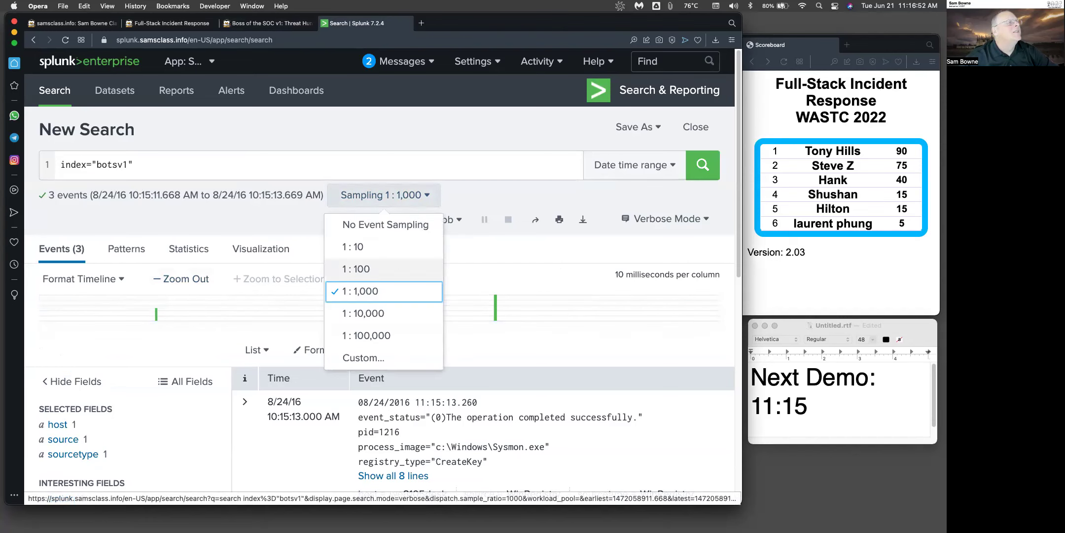
pyautogui.click(364, 269)
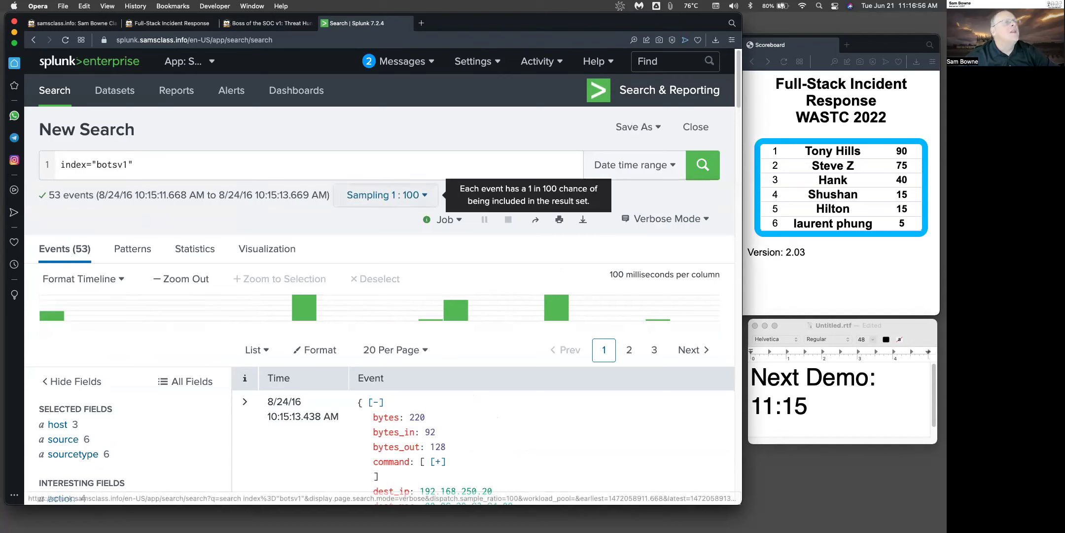
pyautogui.click(634, 165)
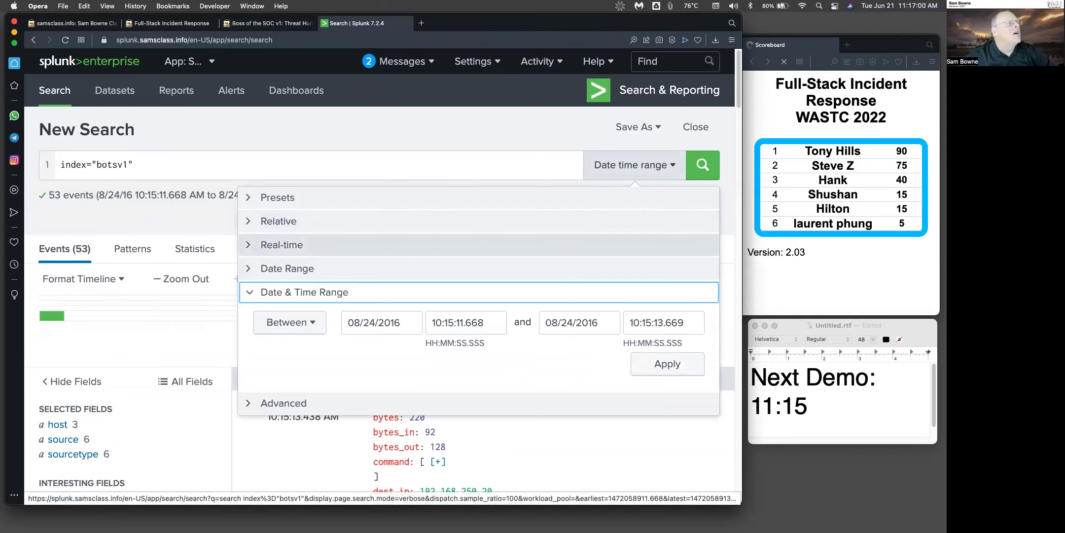
pyautogui.click(276, 197)
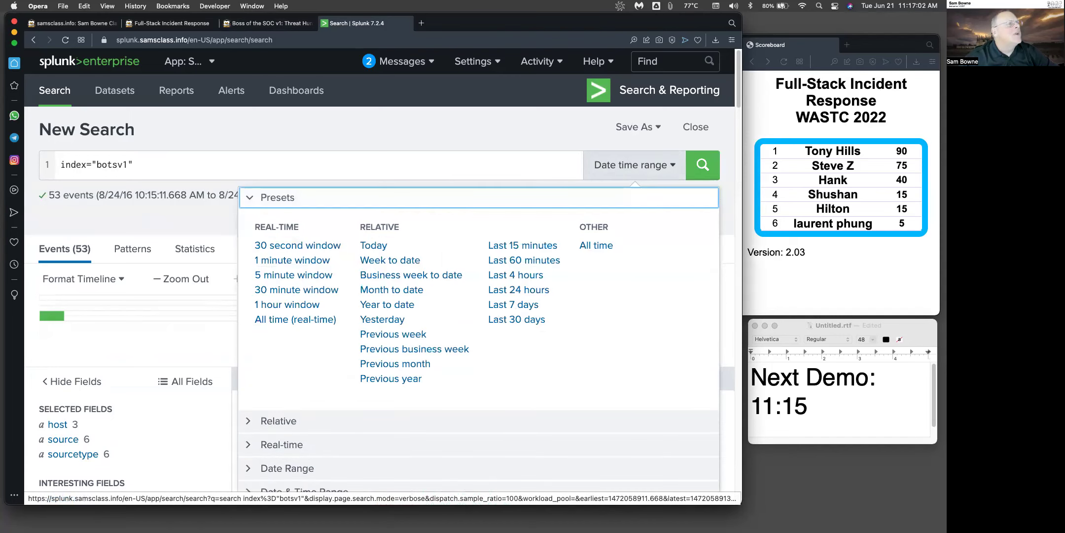
pyautogui.click(597, 245)
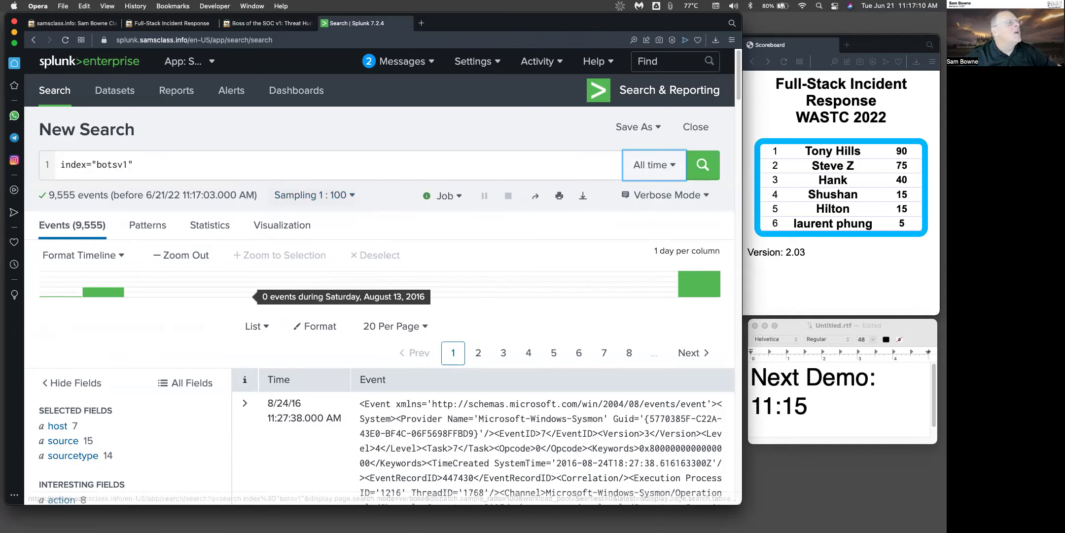
pyautogui.scroll(-3, 126, 286)
# - Add sourcetype=suricata from the sourcetype field's top values, then consult the challenge hints
pyautogui.click(73, 390)
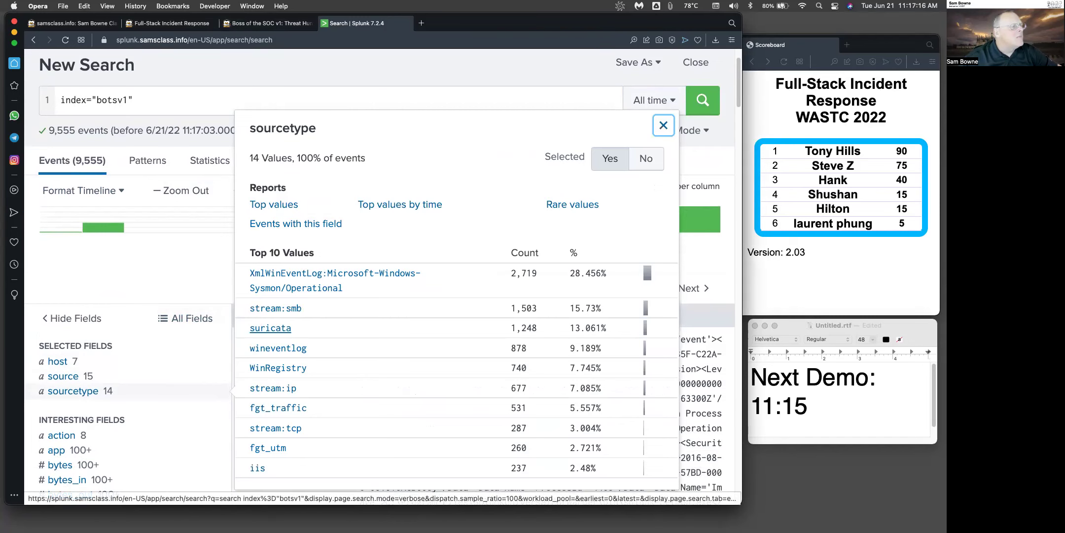
pyautogui.click(270, 327)
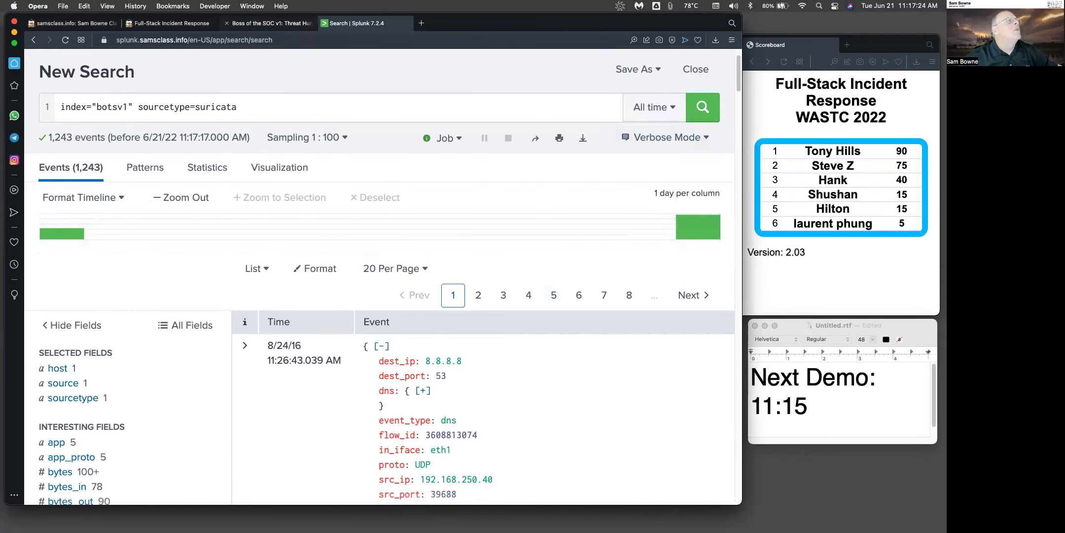
pyautogui.click(271, 23)
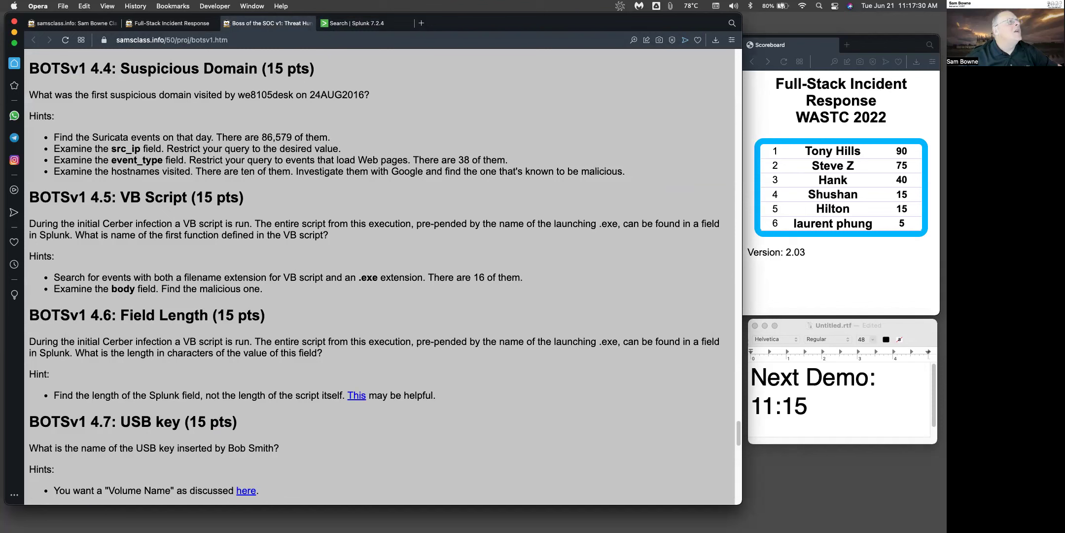
pyautogui.hotkey('ctrl', 'Tab')
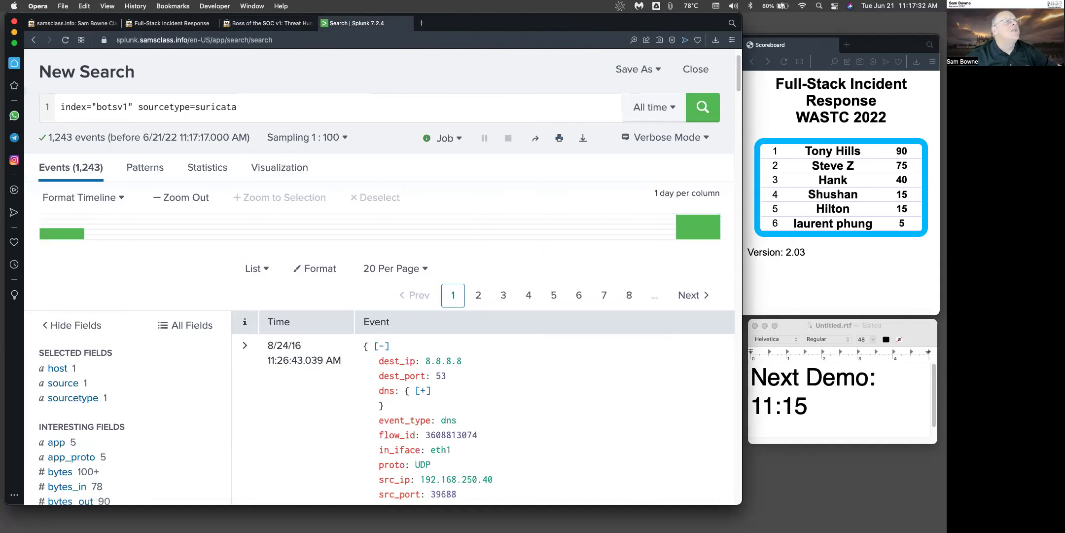
pyautogui.click(653, 107)
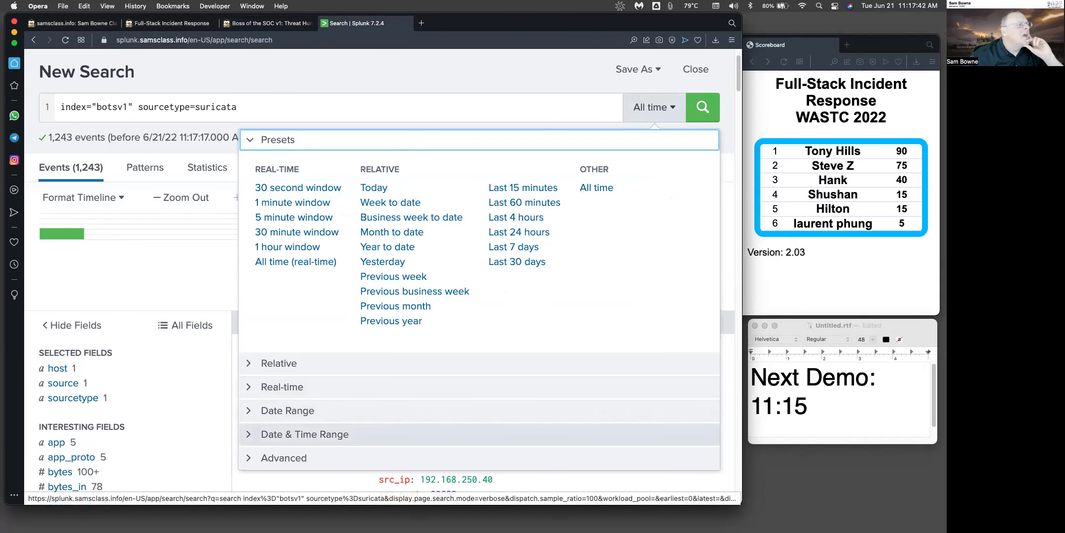
# - Choose a Between date range with the start date 06/24/2016
pyautogui.click(288, 410)
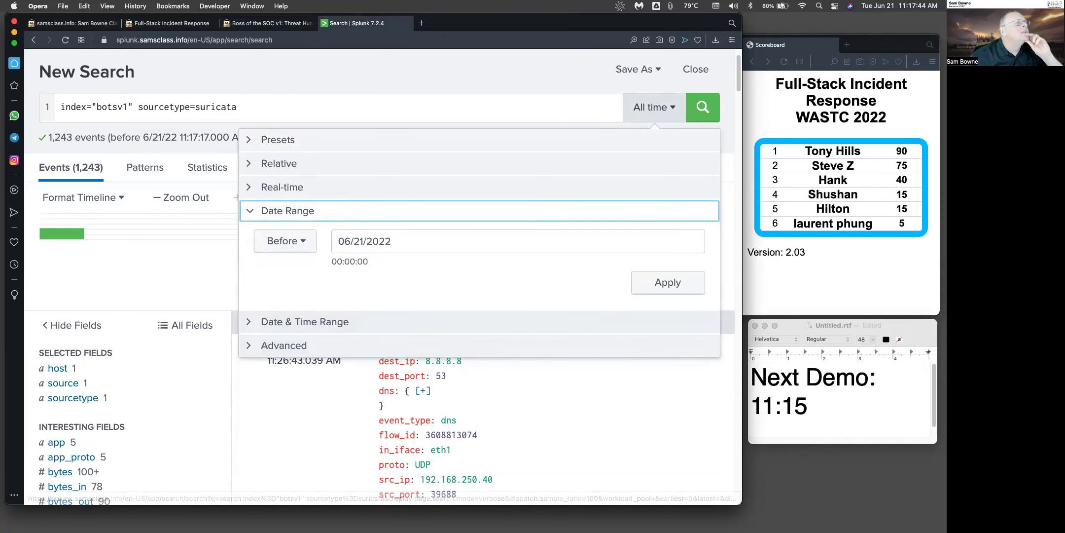
pyautogui.click(285, 240)
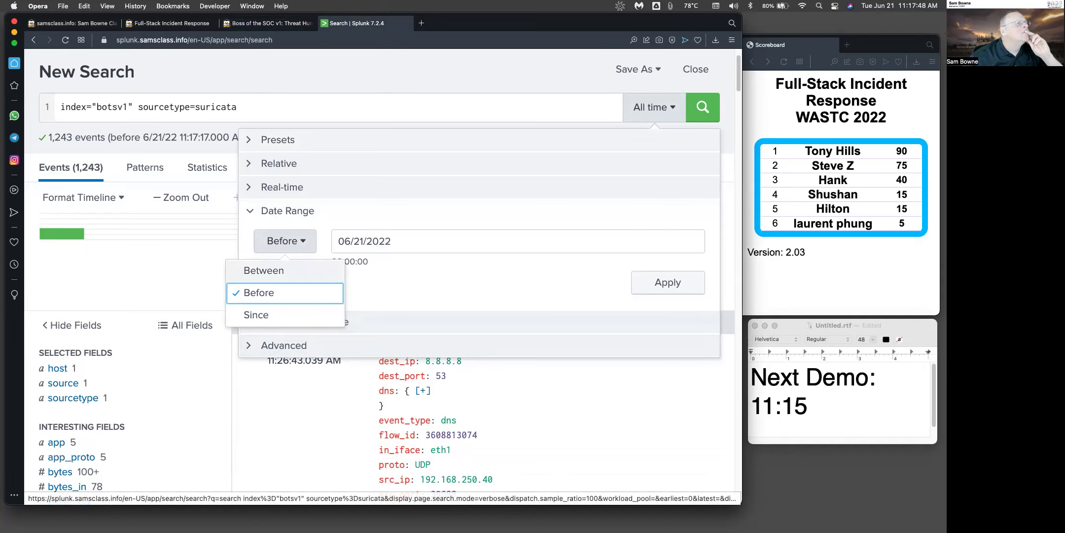
pyautogui.click(264, 270)
pyautogui.click(369, 241)
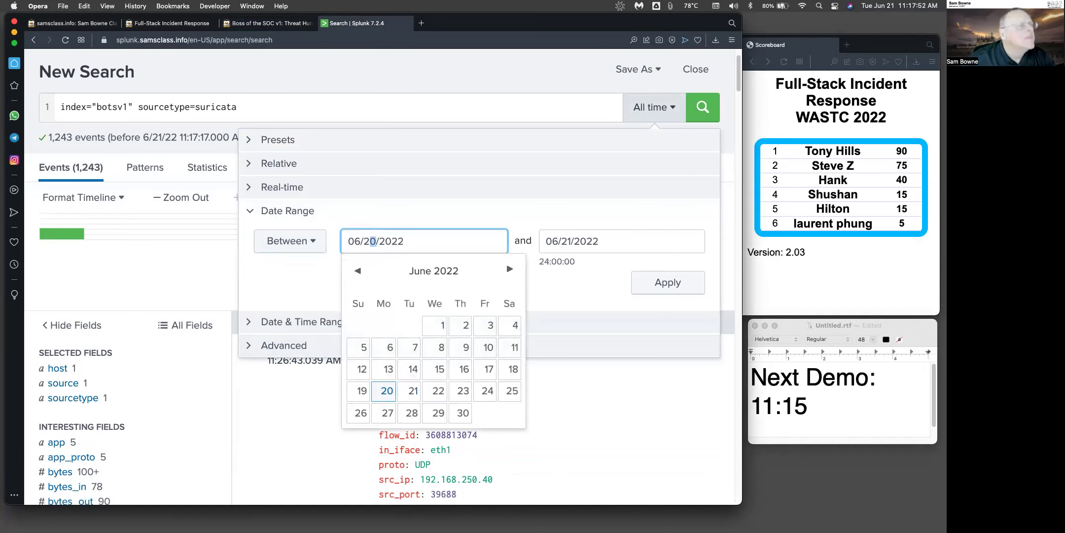
pyautogui.write('4')
pyautogui.click(399, 241)
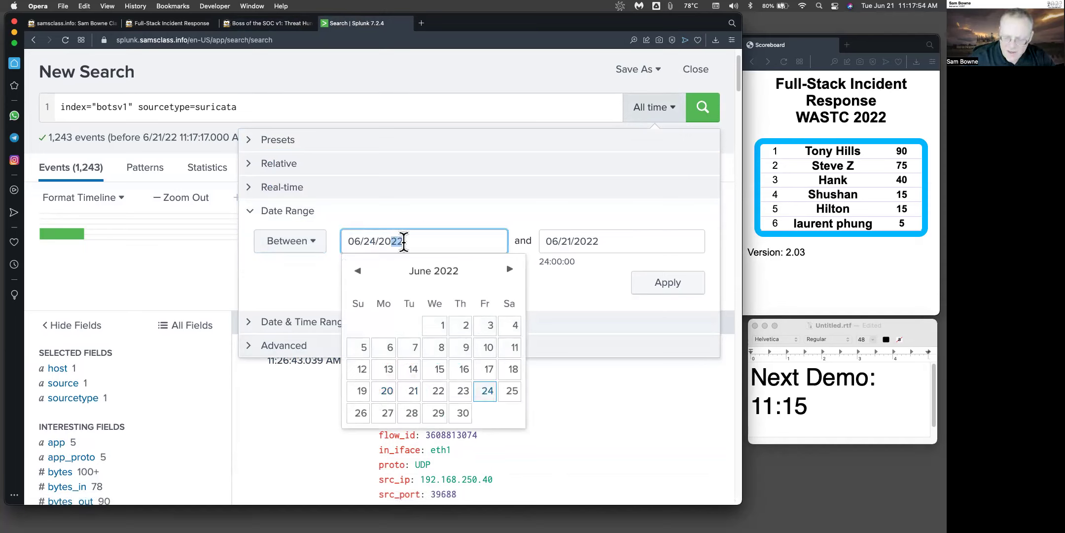
pyautogui.press('BackSpace')
pyautogui.press('BackSpace')
pyautogui.write('16')
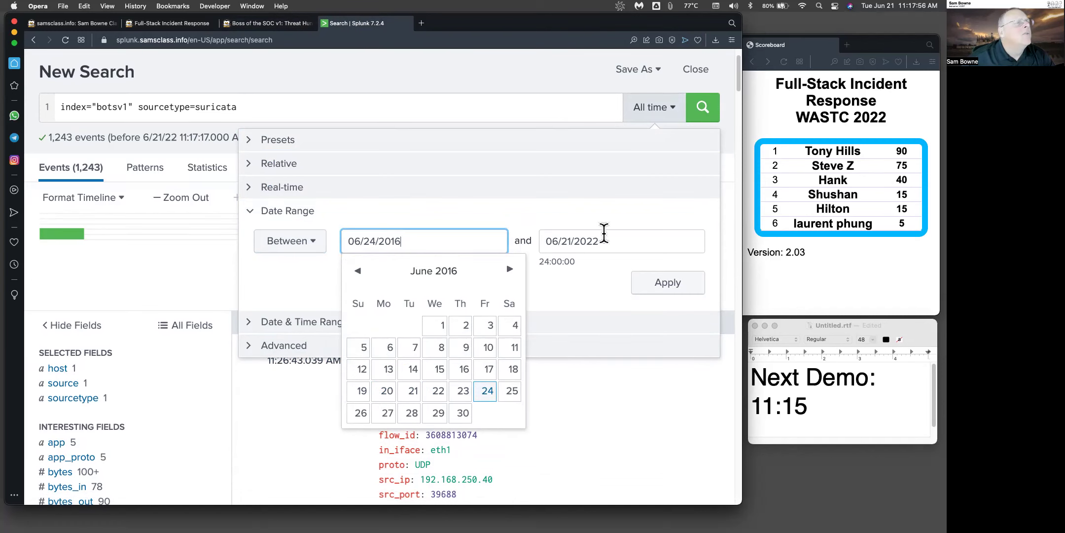
# - Set the end date to 06/25/2016 and apply the range, yielding 0 events
pyautogui.click(566, 240)
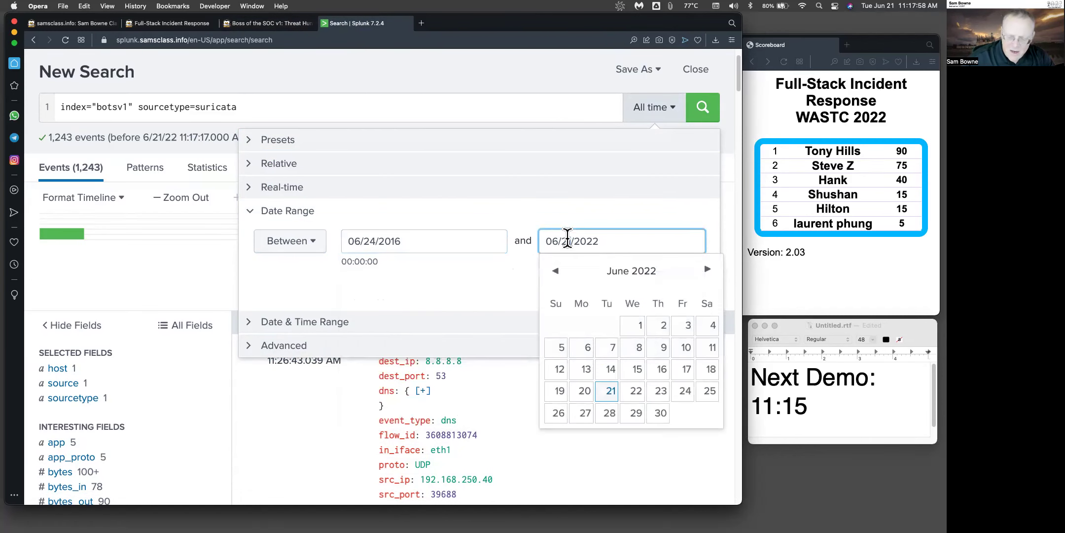
pyautogui.press('BackSpace')
pyautogui.write('5')
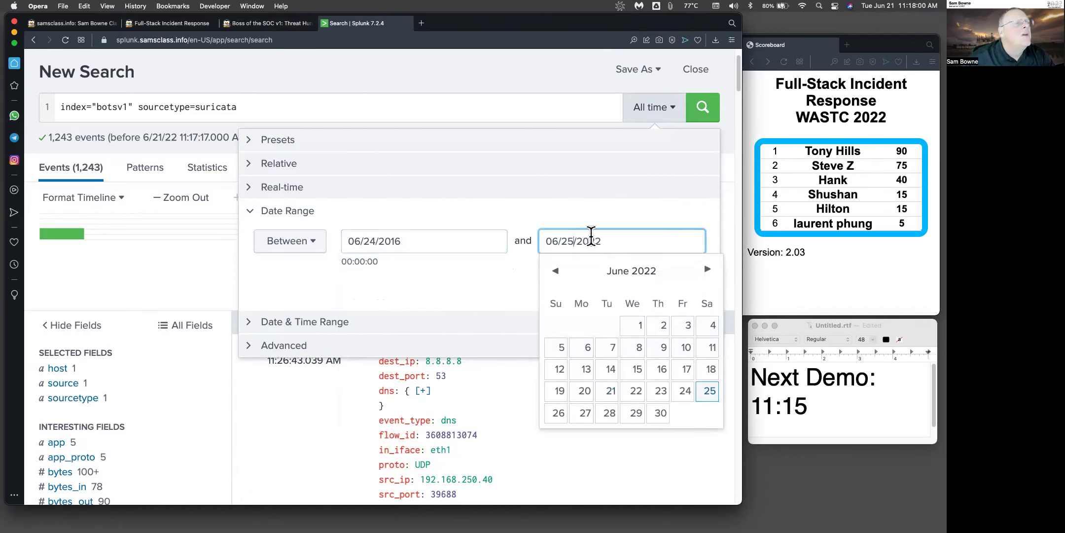
pyautogui.moveTo(590, 235); pyautogui.dragTo(607, 232)
pyautogui.write('16')
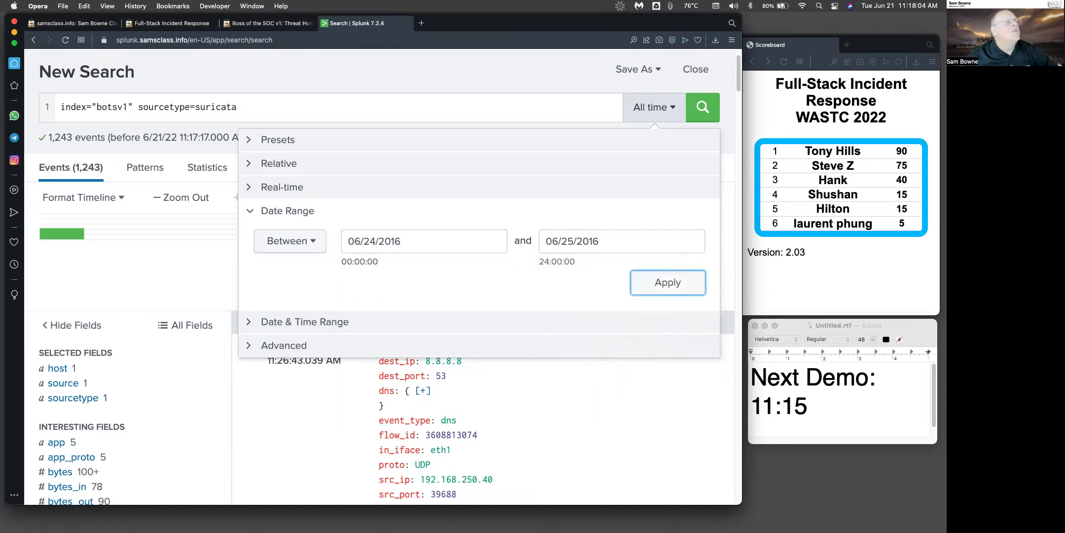
pyautogui.click(645, 286)
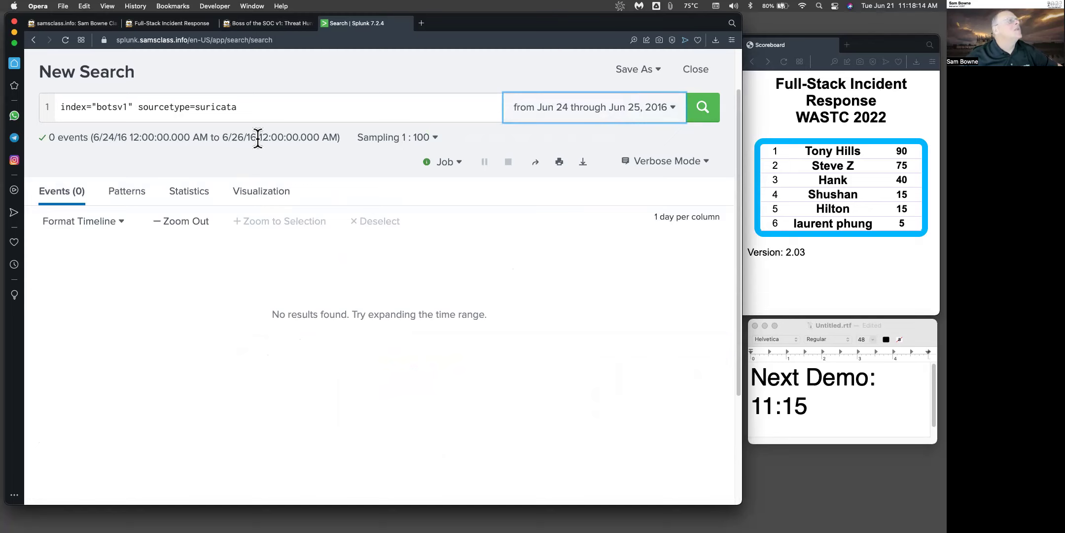
pyautogui.click(252, 25)
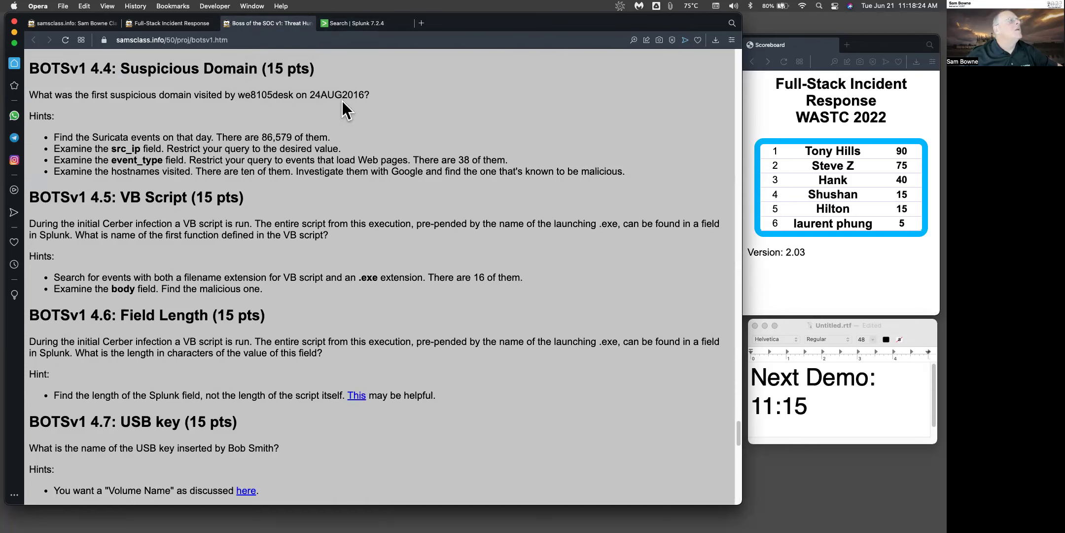
pyautogui.hotkey('ctrl', 'Tab')
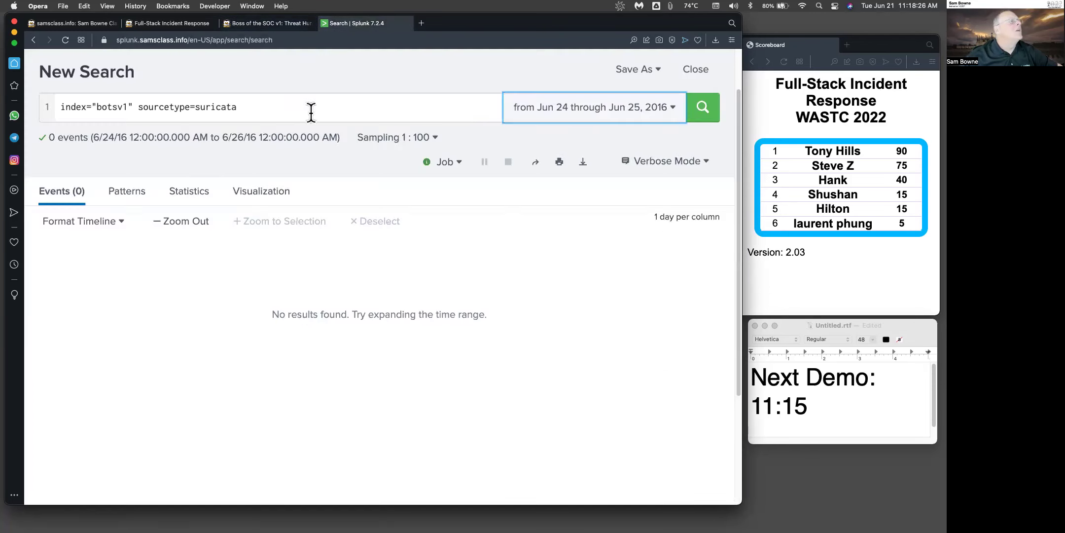
pyautogui.click(680, 114)
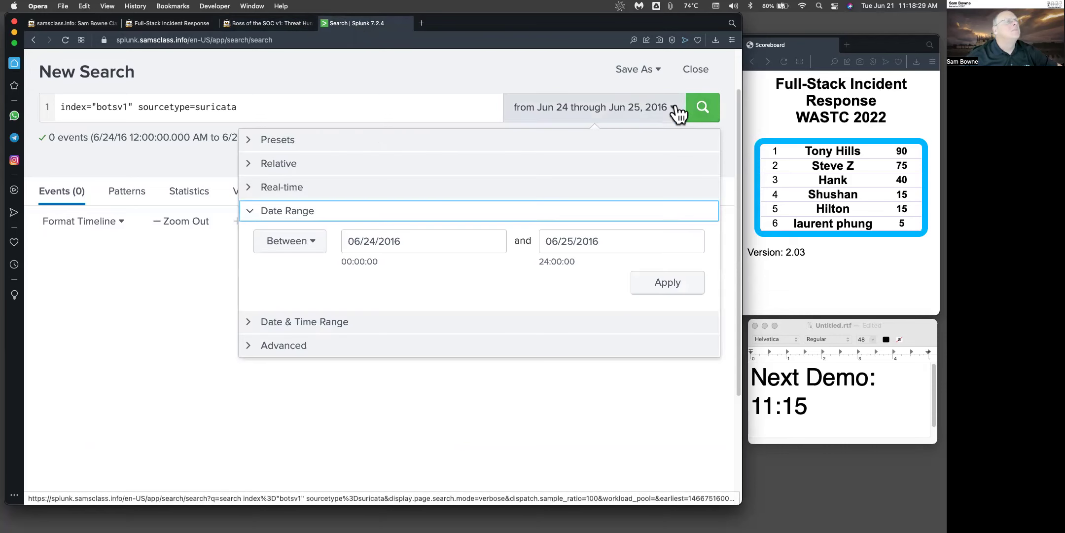
pyautogui.click(357, 240)
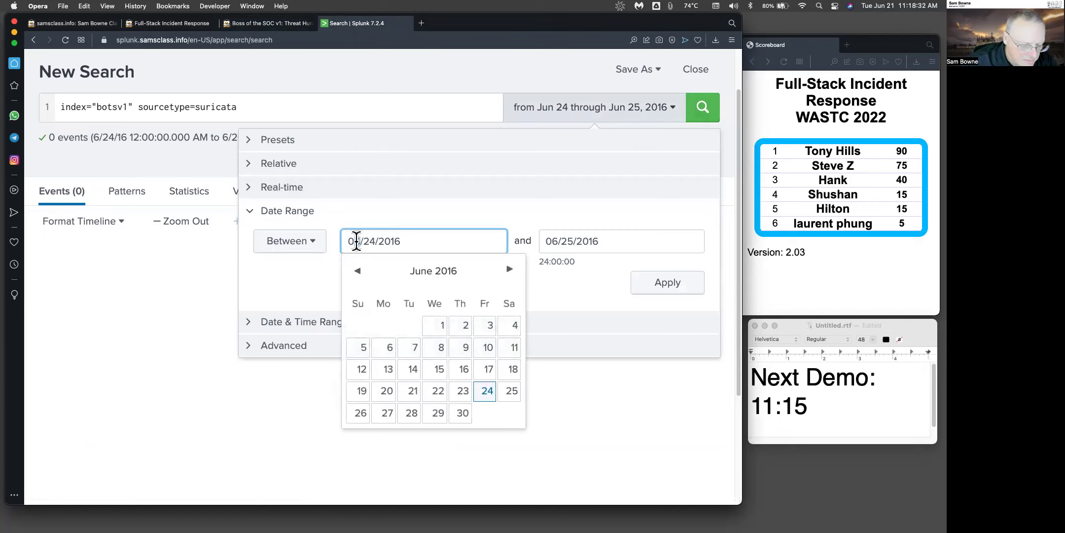
pyautogui.press('Delete')
pyautogui.write('8')
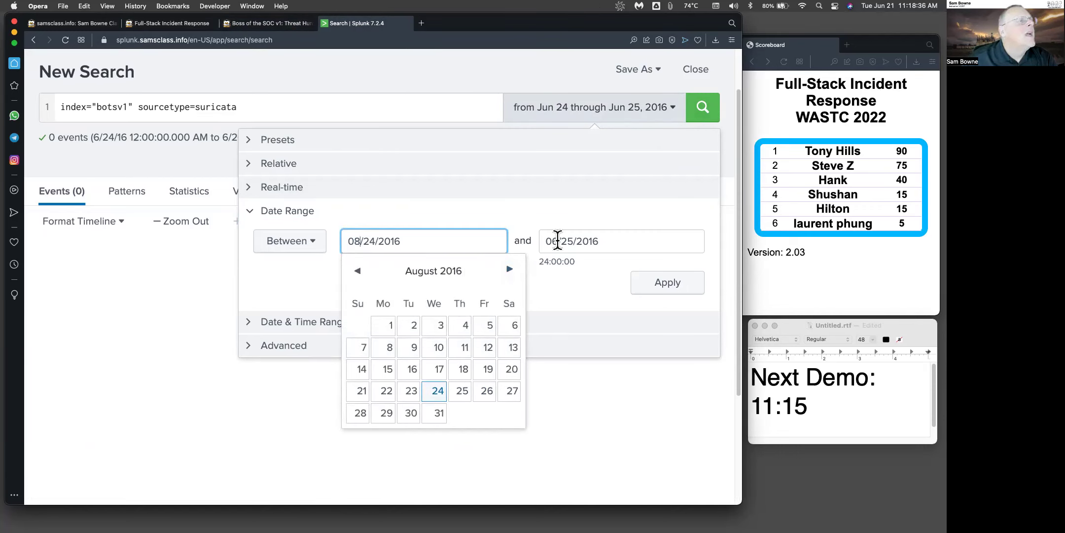
pyautogui.moveTo(557, 241); pyautogui.dragTo(568, 241)
pyautogui.write('8/24')
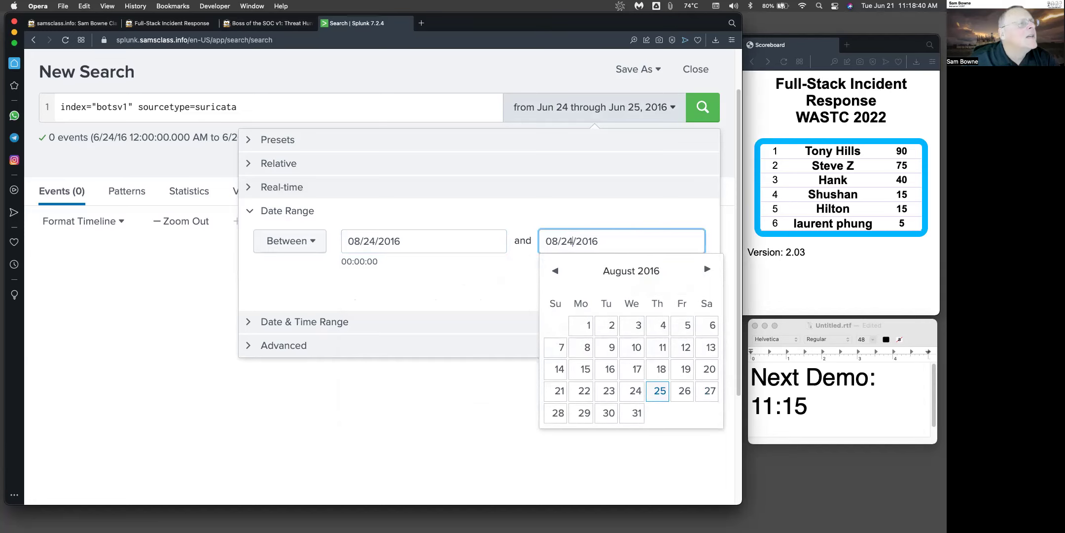
pyautogui.click(710, 108)
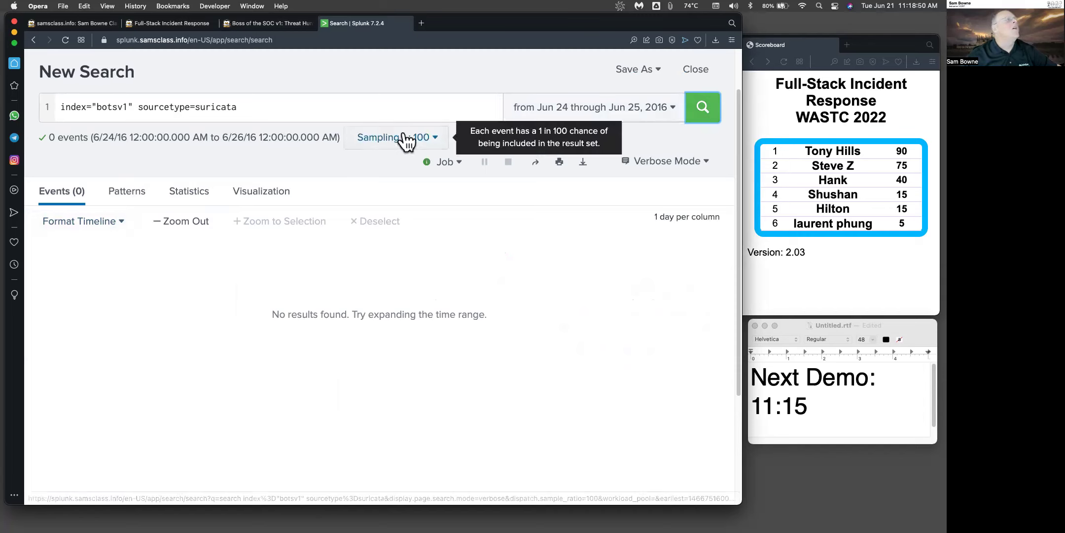
# - Reset the suricata search to the All time preset, returning 1,274 events
pyautogui.click(676, 110)
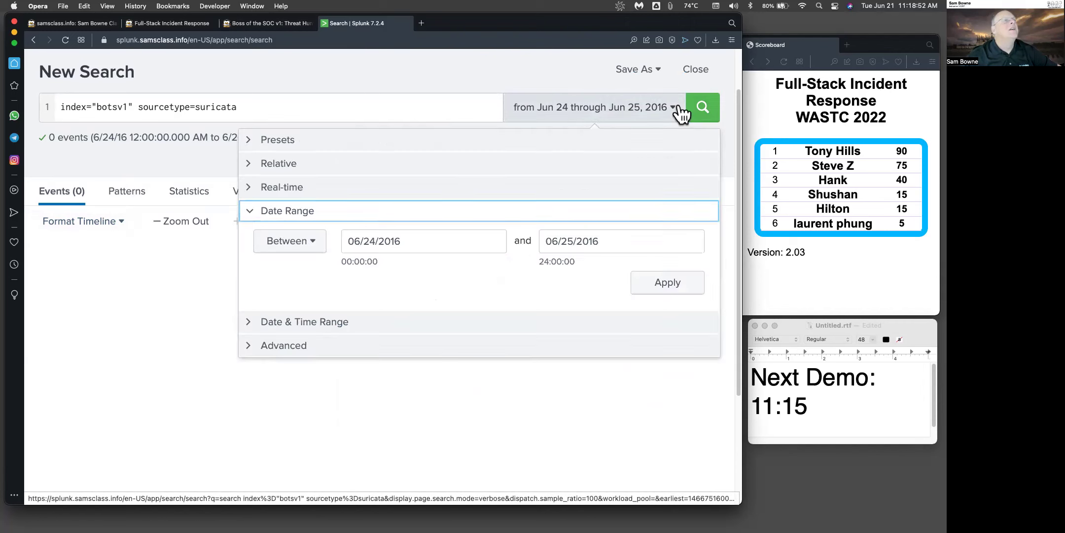
pyautogui.click(302, 141)
pyautogui.click(596, 188)
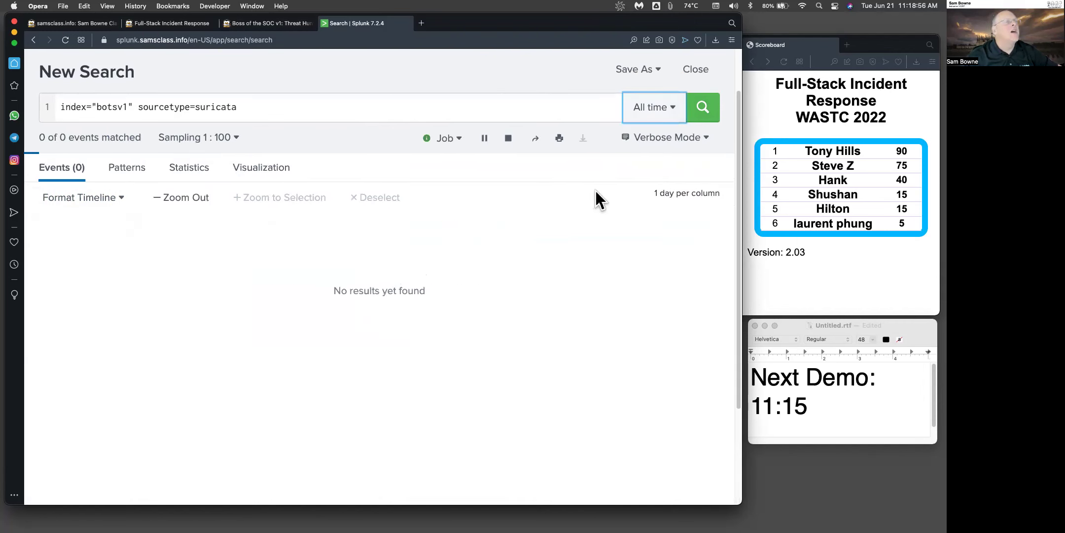
# - Enter 08/24/2016 as the date in a custom Date & Time Range
pyautogui.click(679, 112)
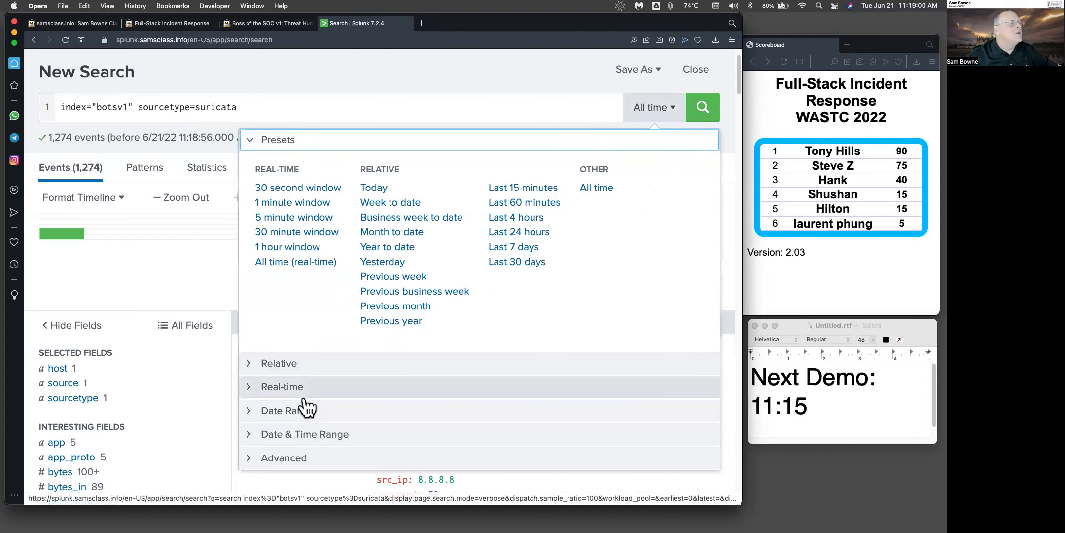
pyautogui.click(302, 436)
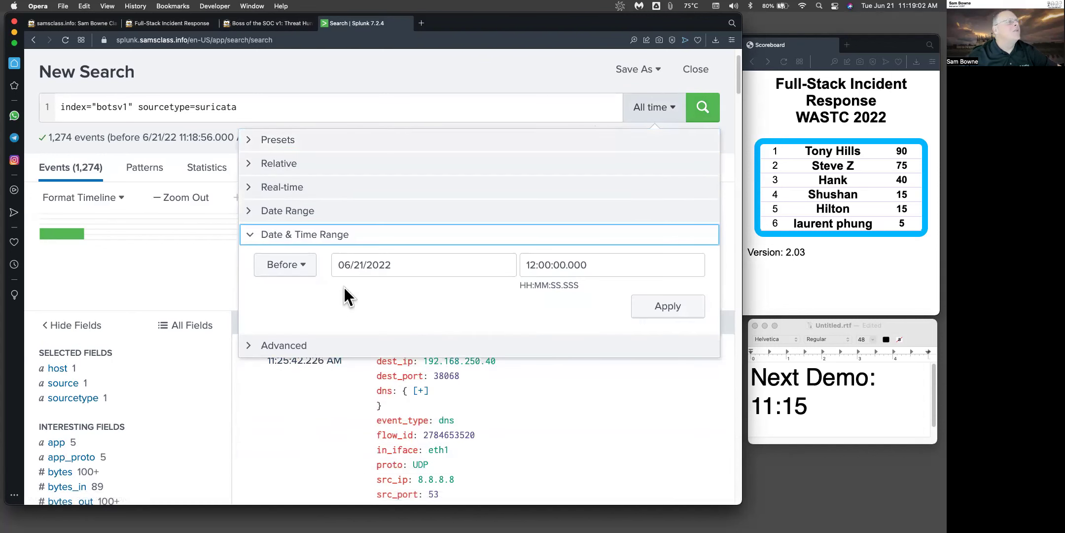
pyautogui.moveTo(348, 266); pyautogui.dragTo(394, 264)
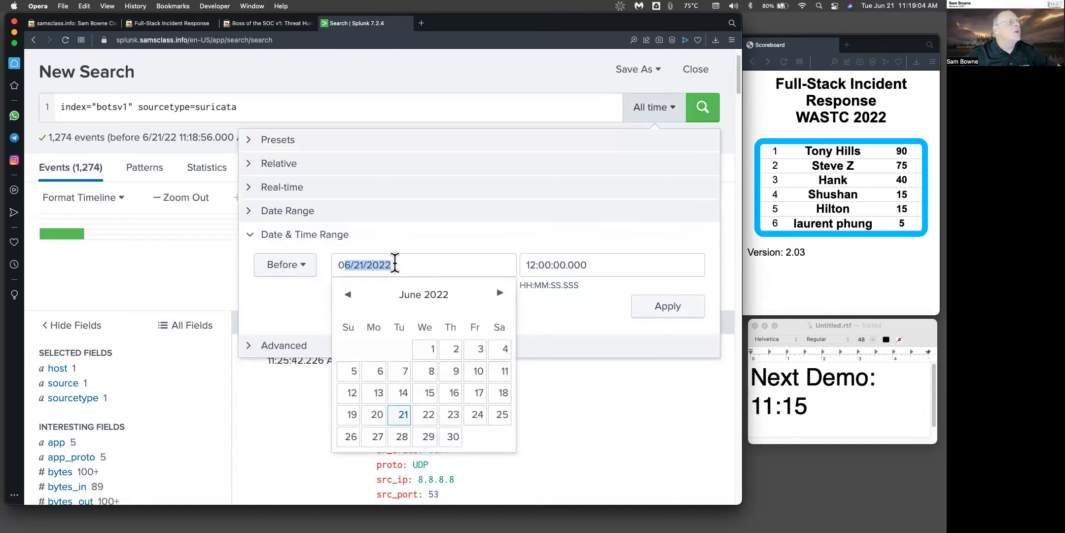
pyautogui.write('8/')
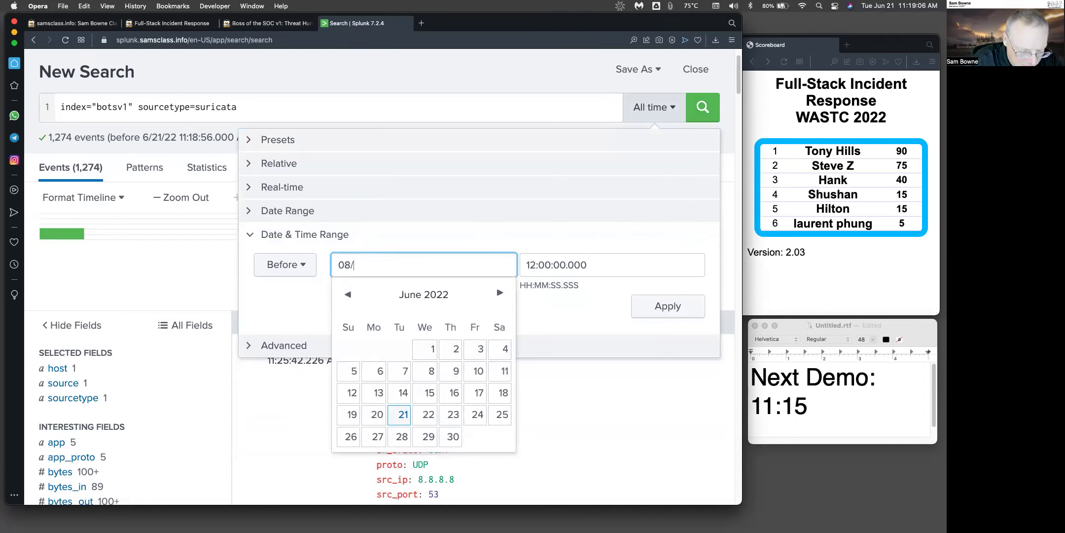
pyautogui.write('24/10')
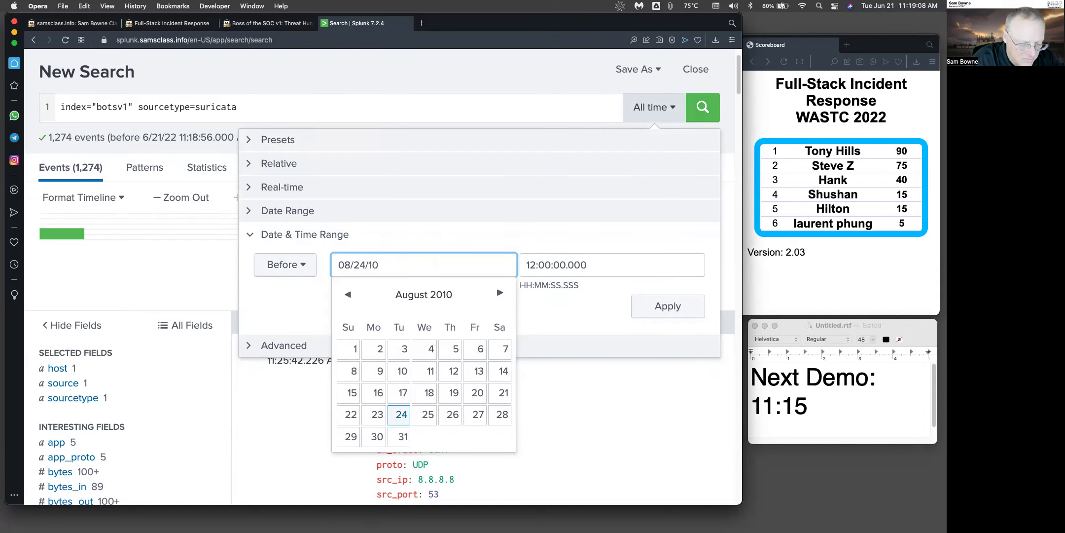
pyautogui.press('BackSpace')
pyautogui.press('BackSpace')
pyautogui.write('2016')
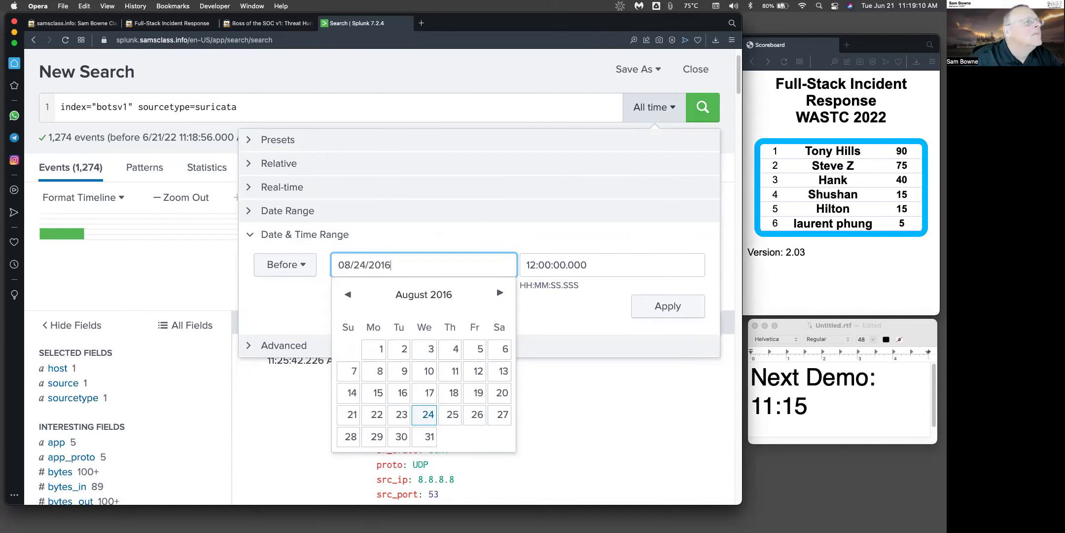
pyautogui.press('Tab')
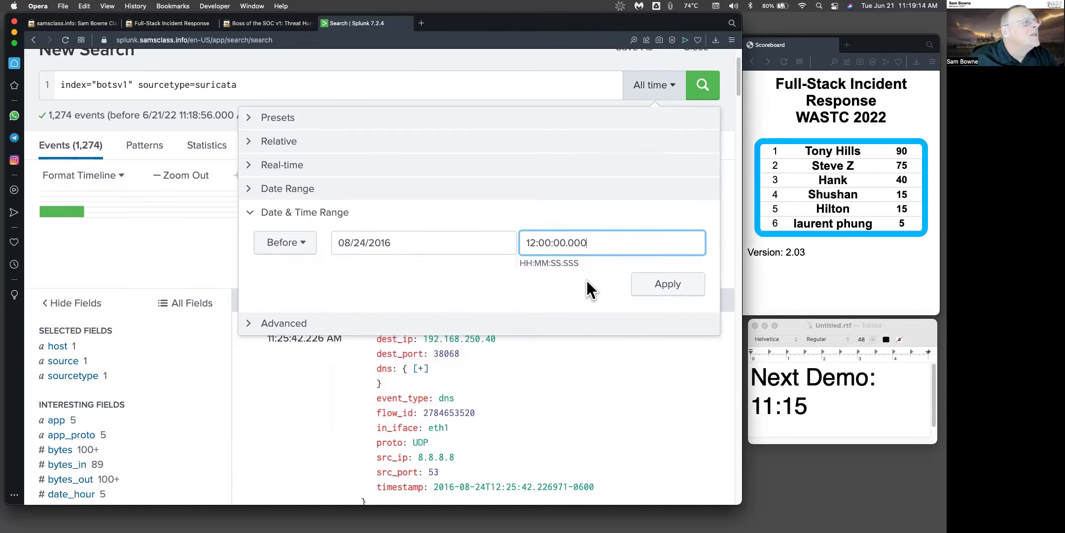
pyautogui.scroll(-3, 543, 266)
pyautogui.click(286, 202)
# - Switch the range to Between with a start of 08/24/2016 00:00:00.000
pyautogui.click(291, 230)
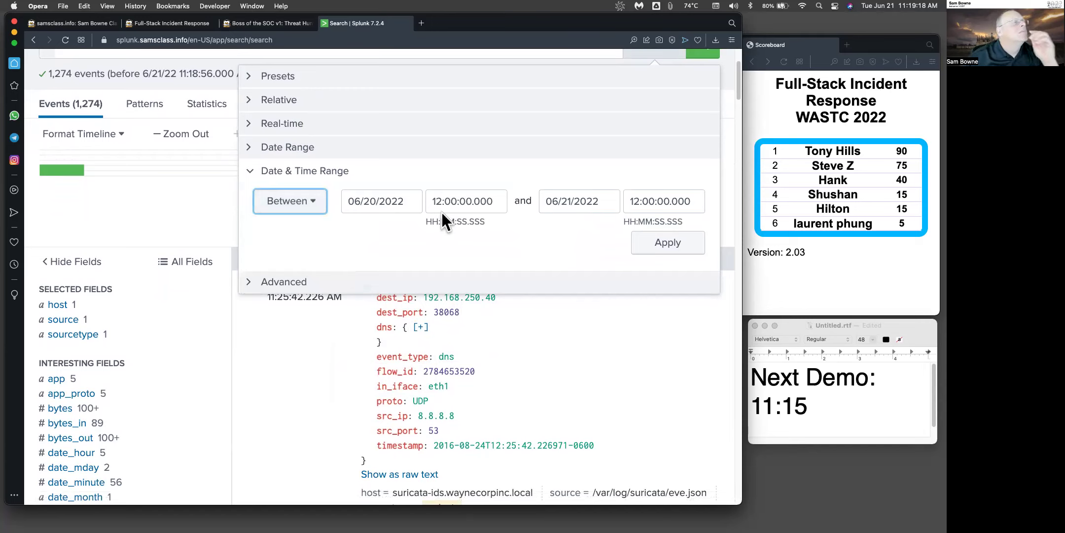
pyautogui.click(359, 203)
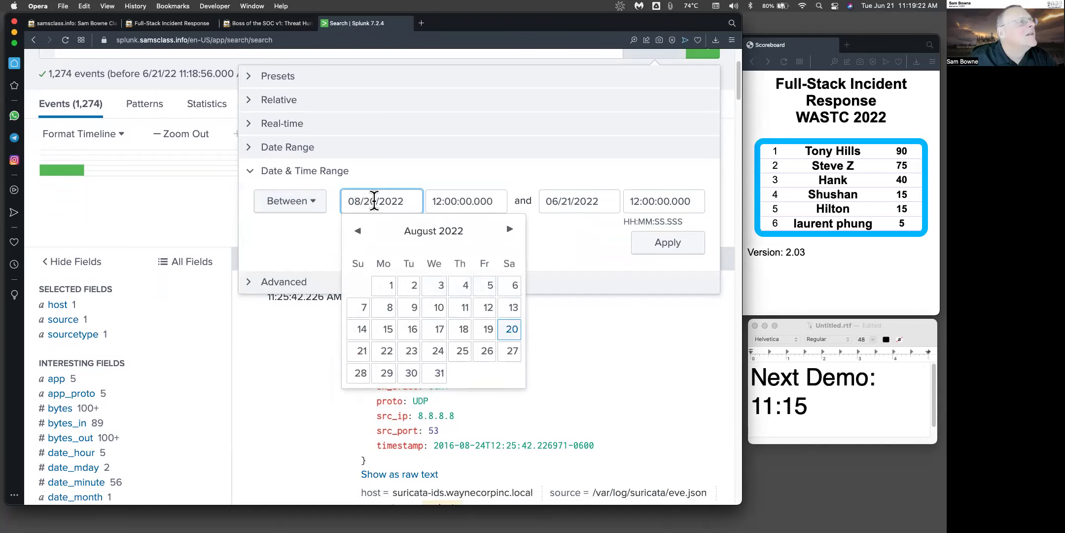
pyautogui.moveTo(369, 201); pyautogui.dragTo(392, 201)
pyautogui.write('4/2016')
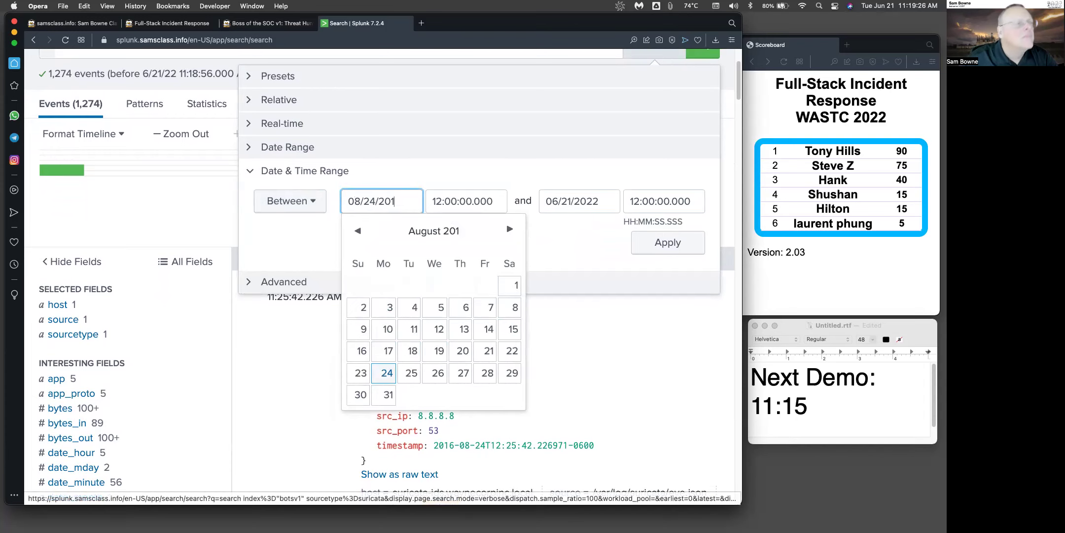
pyautogui.click(441, 201)
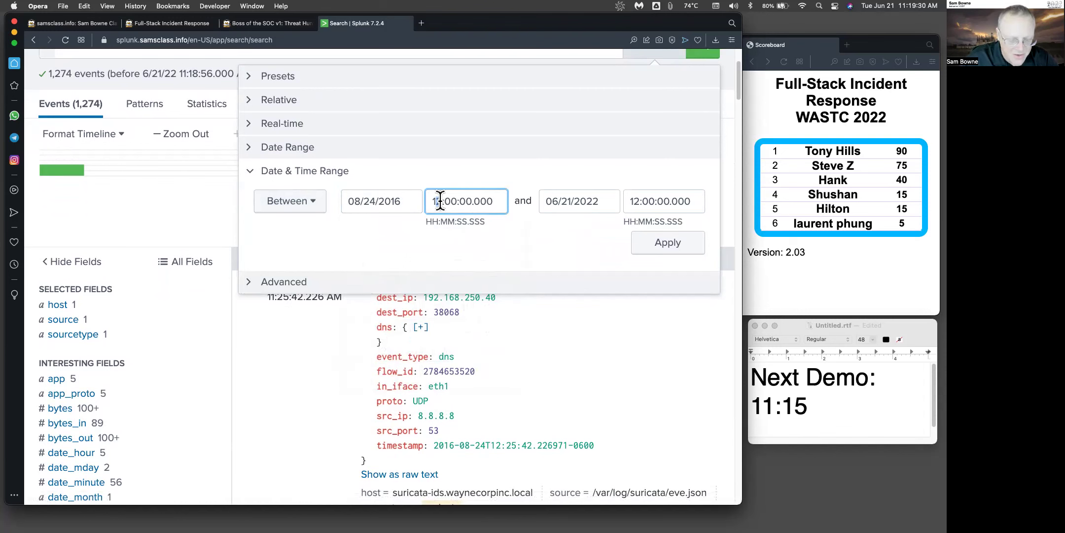
pyautogui.press('BackSpace')
pyautogui.write('0')
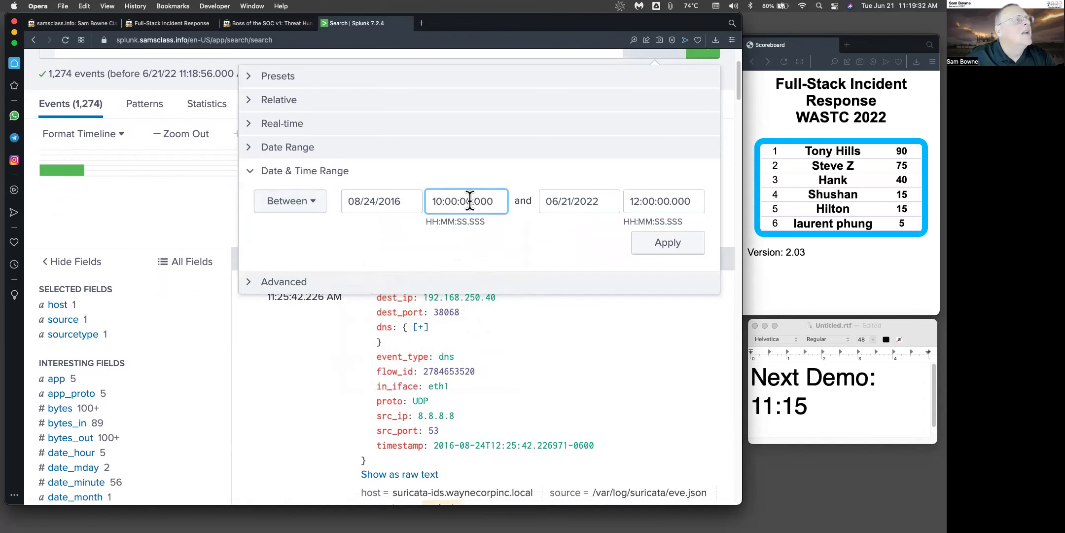
pyautogui.moveTo(471, 201); pyautogui.dragTo(466, 201)
pyautogui.click(438, 202)
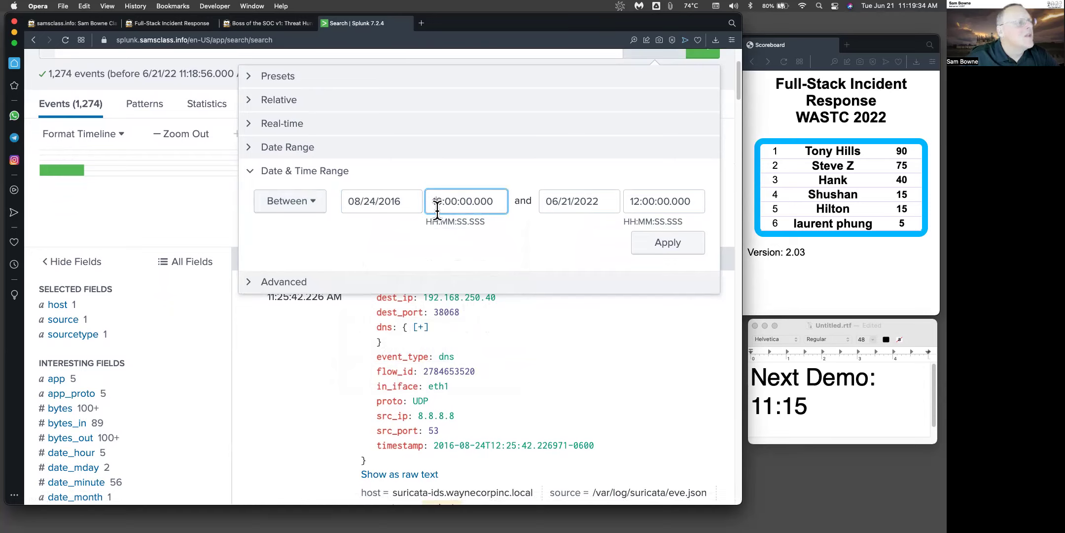
pyautogui.press('Delete')
pyautogui.write('00')
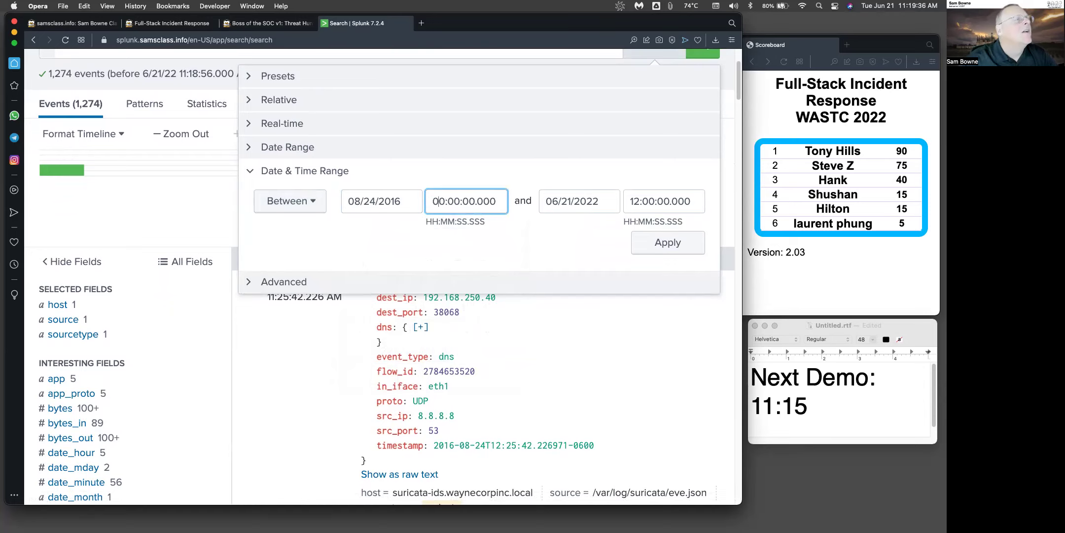
# - Set the end to 08/24/2016 23:59:59.000 and apply, returning 863 events
pyautogui.click(554, 201)
pyautogui.write('08')
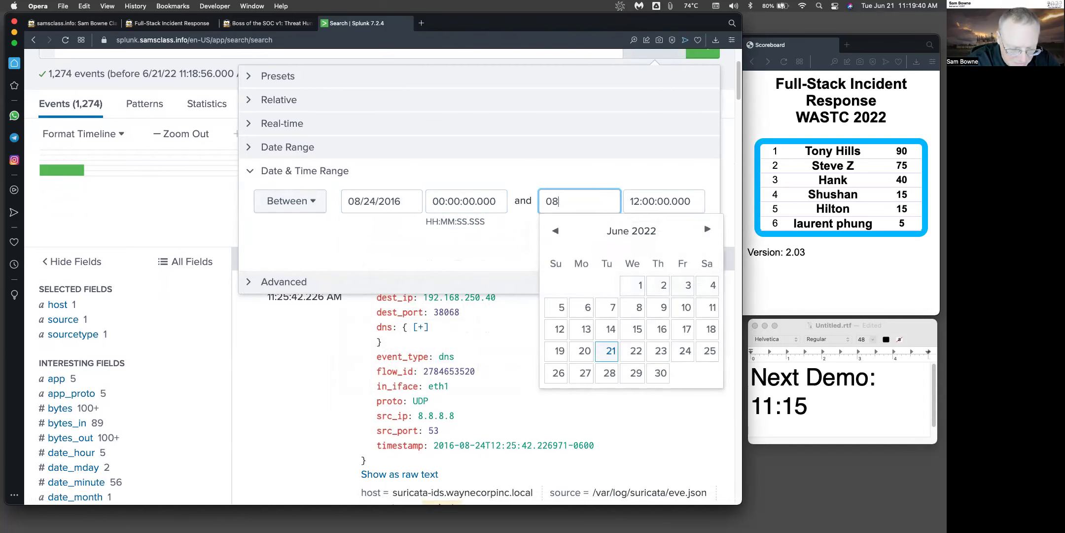
pyautogui.write('/24/2016')
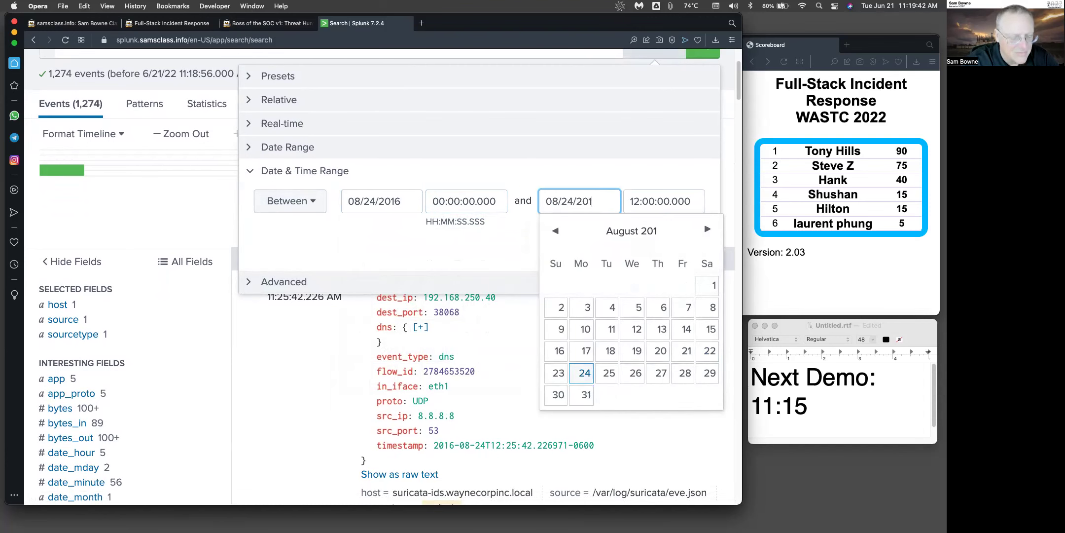
pyautogui.click(633, 200)
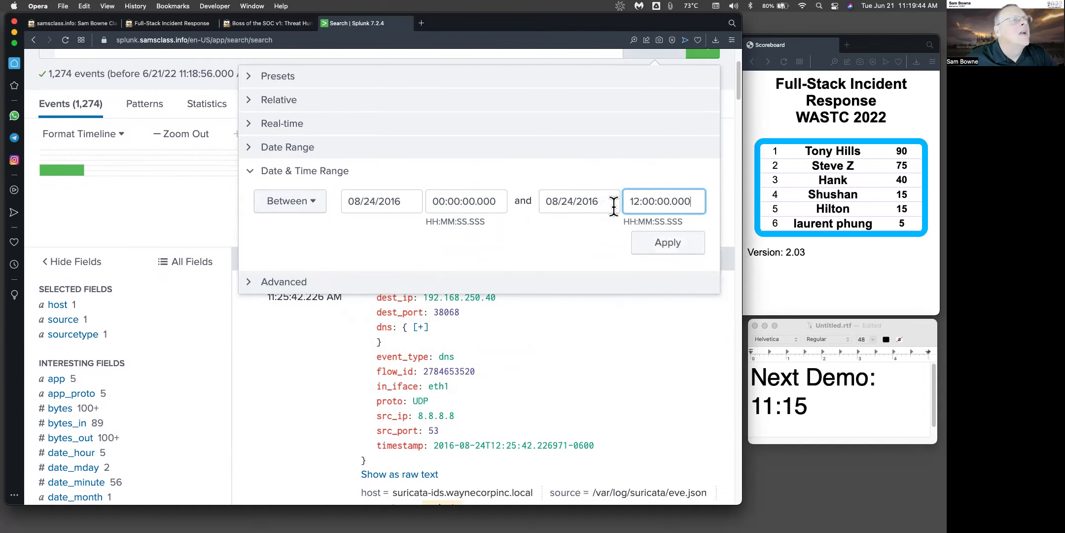
pyautogui.doubleClick(636, 201)
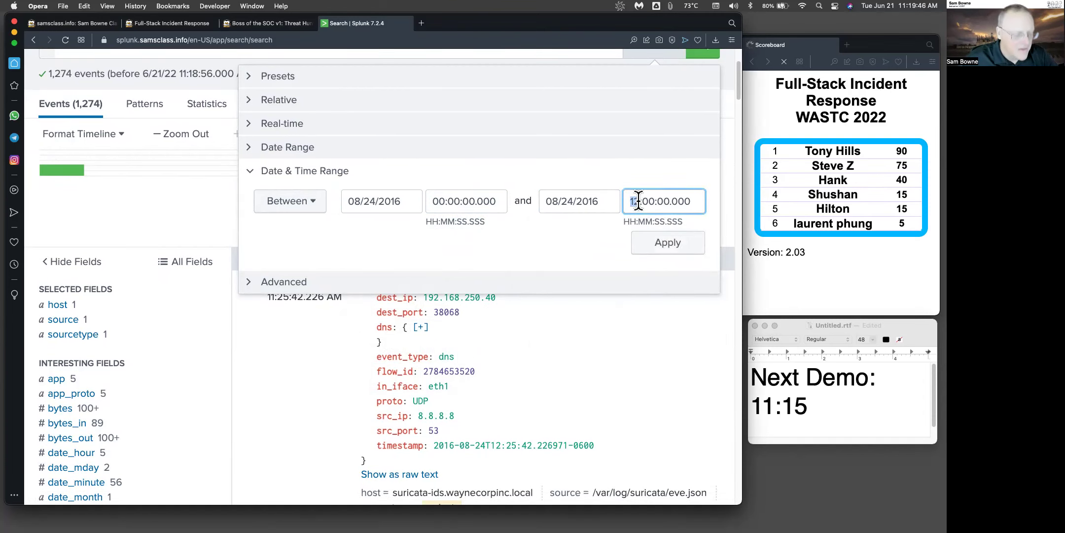
pyautogui.write('23')
pyautogui.doubleClick(654, 201)
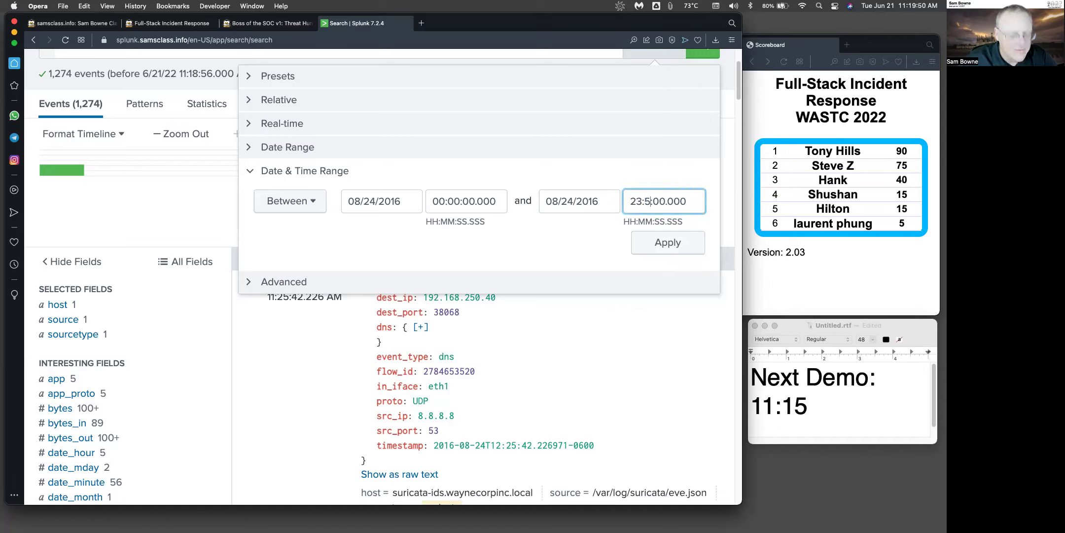
pyautogui.write('59')
pyautogui.doubleClick(667, 201)
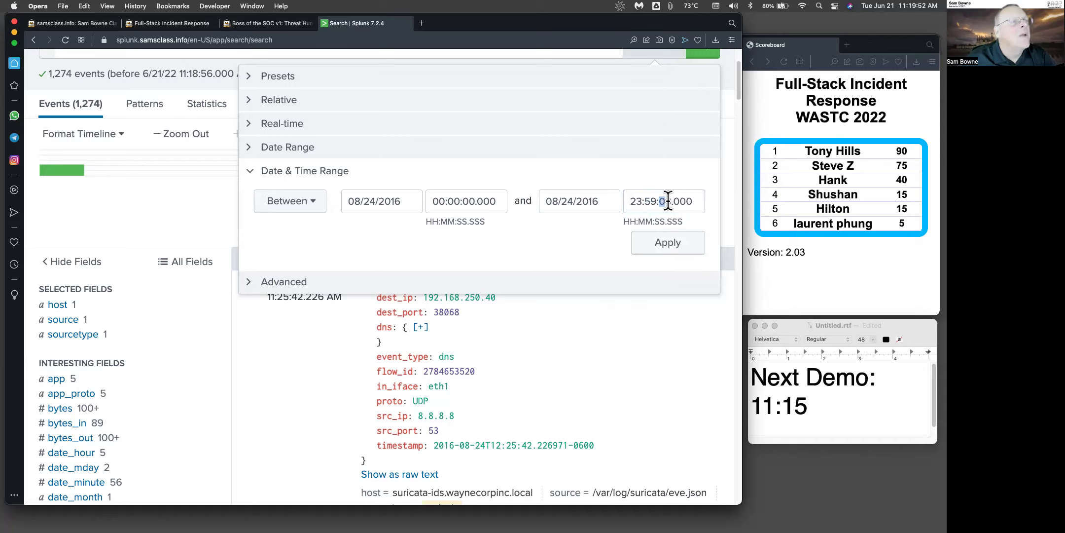
pyautogui.write('5')
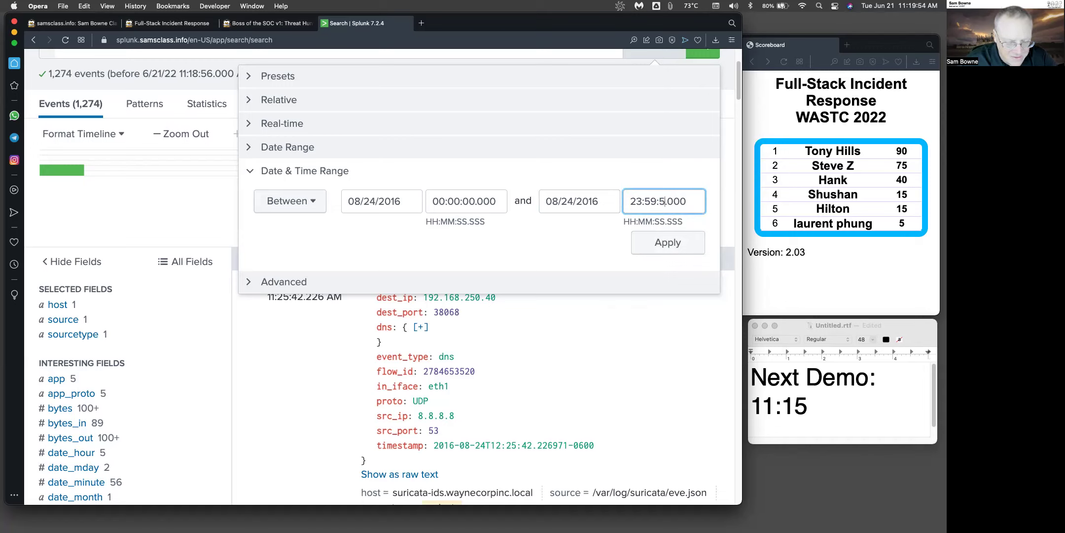
pyautogui.write('9')
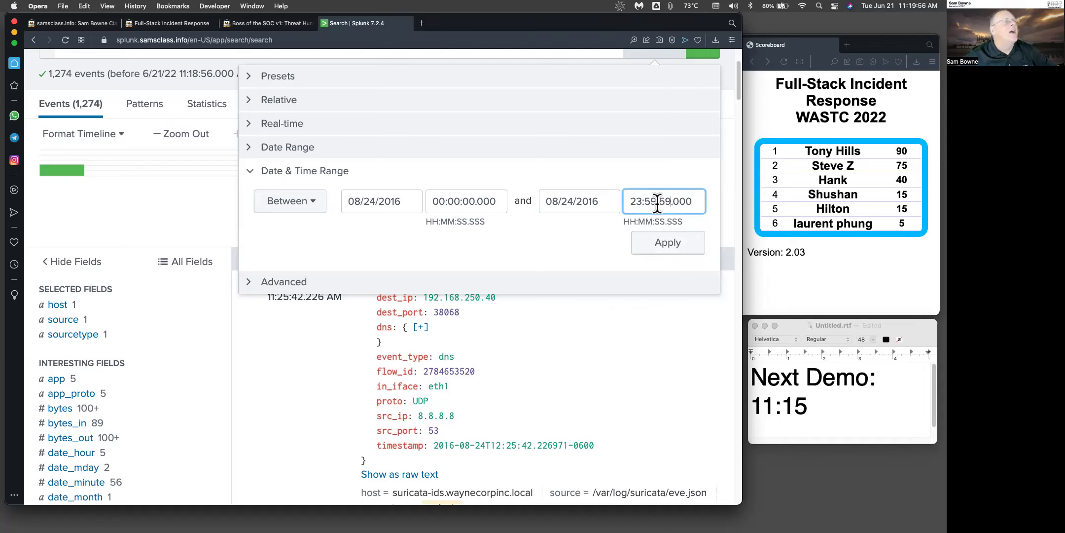
pyautogui.click(665, 246)
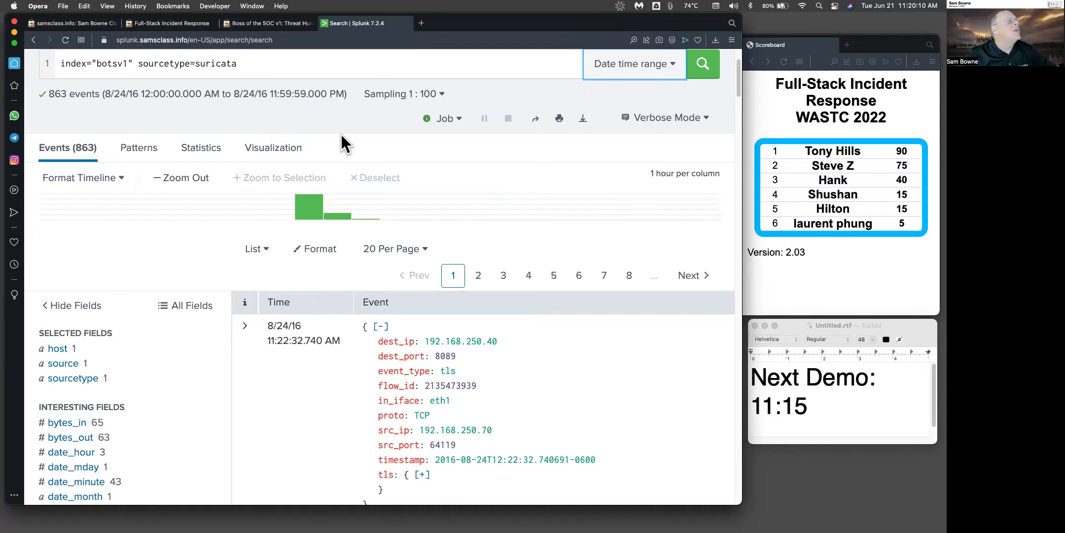
pyautogui.click(257, 25)
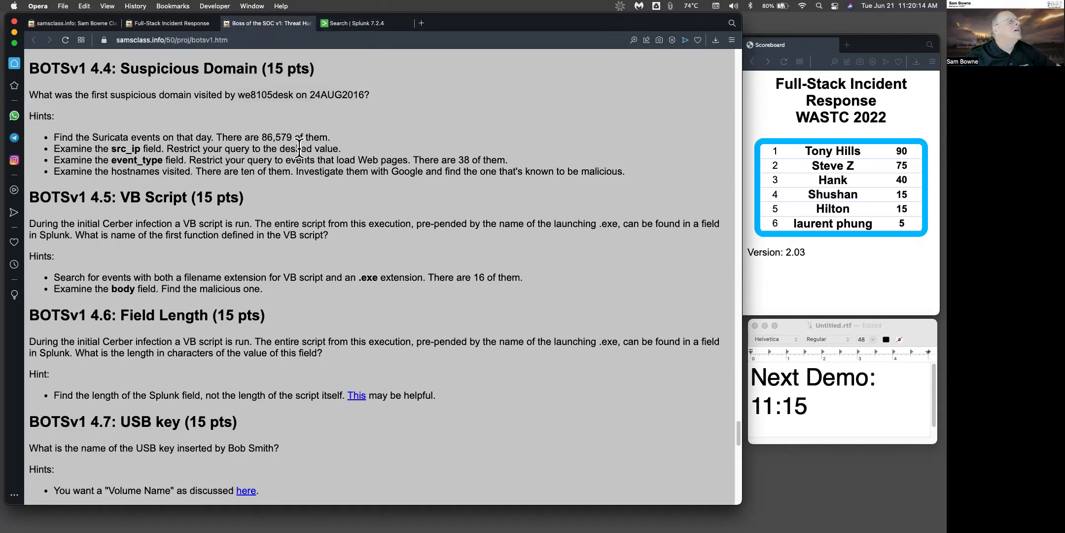
pyautogui.click(349, 20)
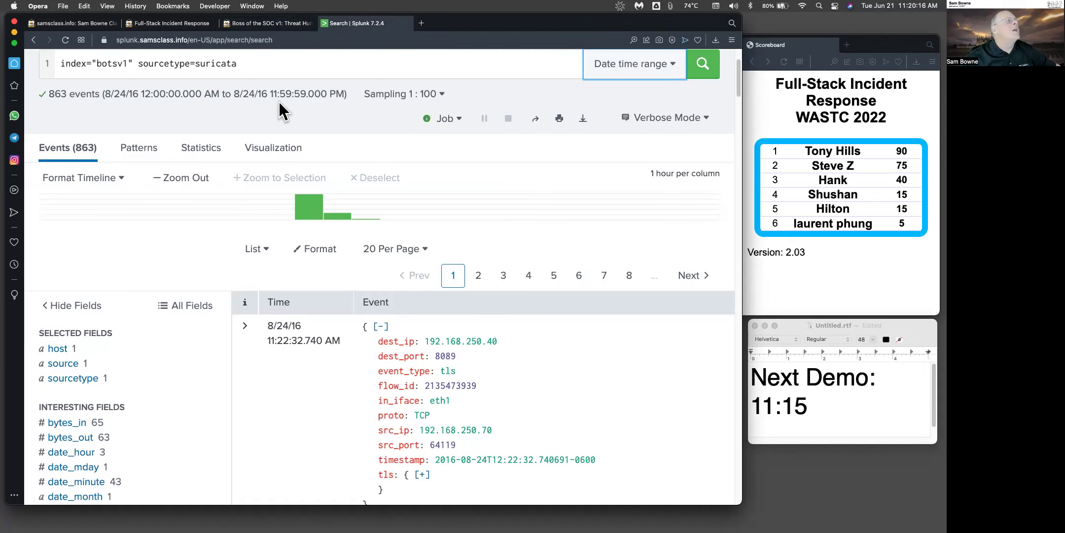
pyautogui.click(387, 101)
pyautogui.click(385, 123)
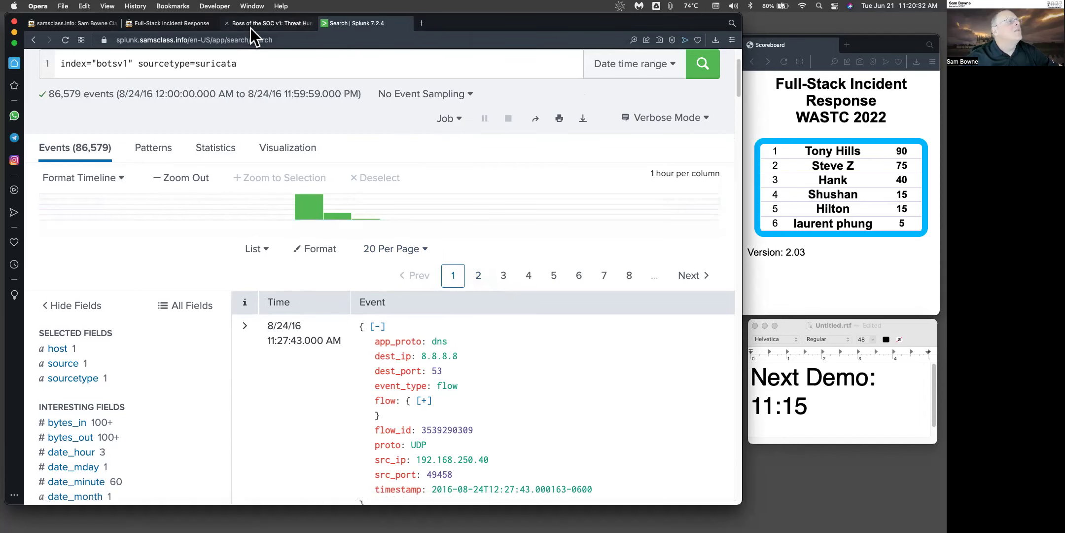
pyautogui.click(266, 23)
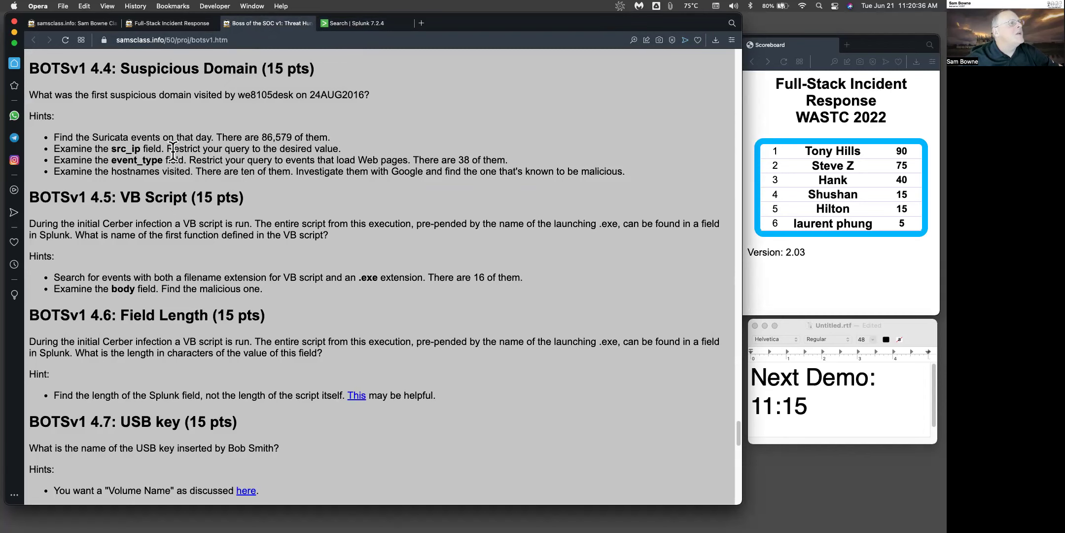
# - Add src_ip="192.168.250.100" from the src_ip field's top values, then return to the challenge hints
pyautogui.click(366, 25)
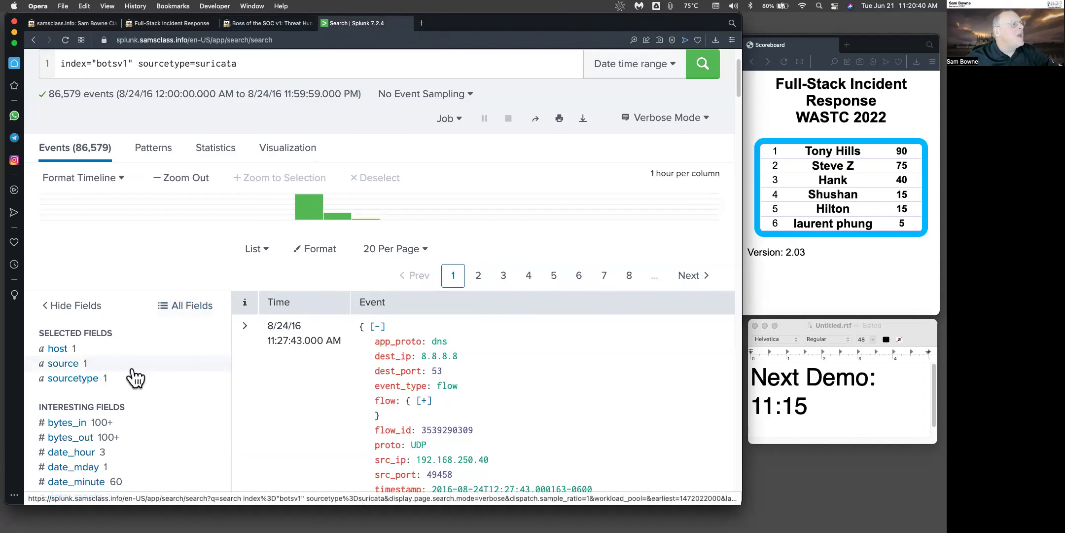
pyautogui.scroll(-1, 138, 378)
pyautogui.scroll(-5, 138, 377)
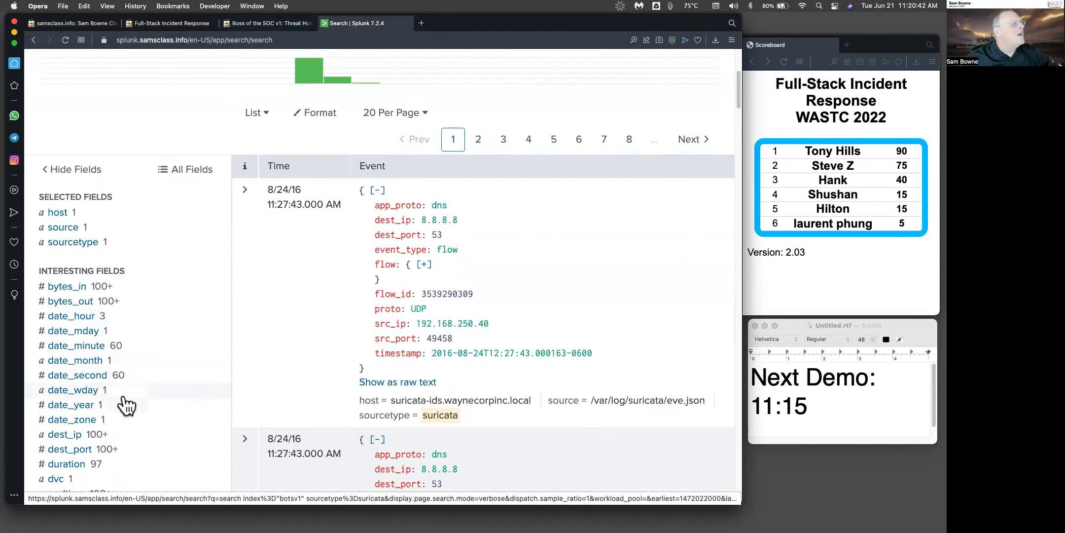
pyautogui.scroll(-5, 131, 412)
pyautogui.scroll(-15, 131, 411)
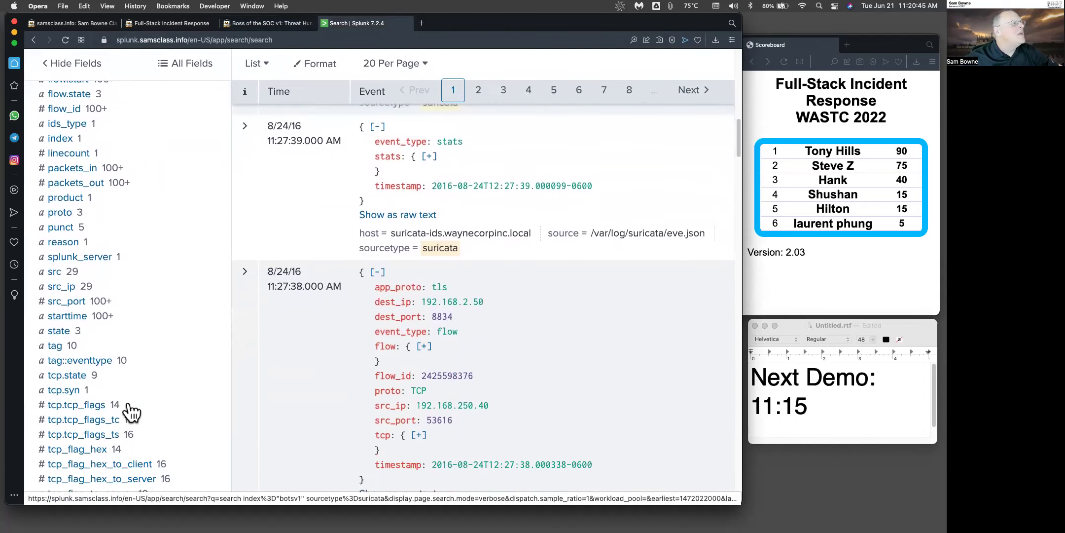
pyautogui.click(60, 287)
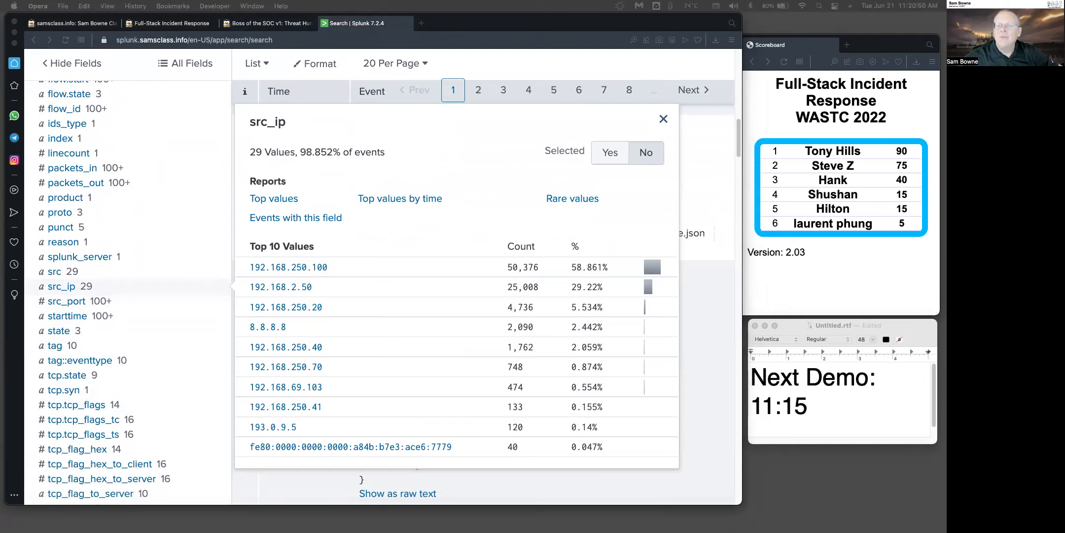
pyautogui.click(307, 263)
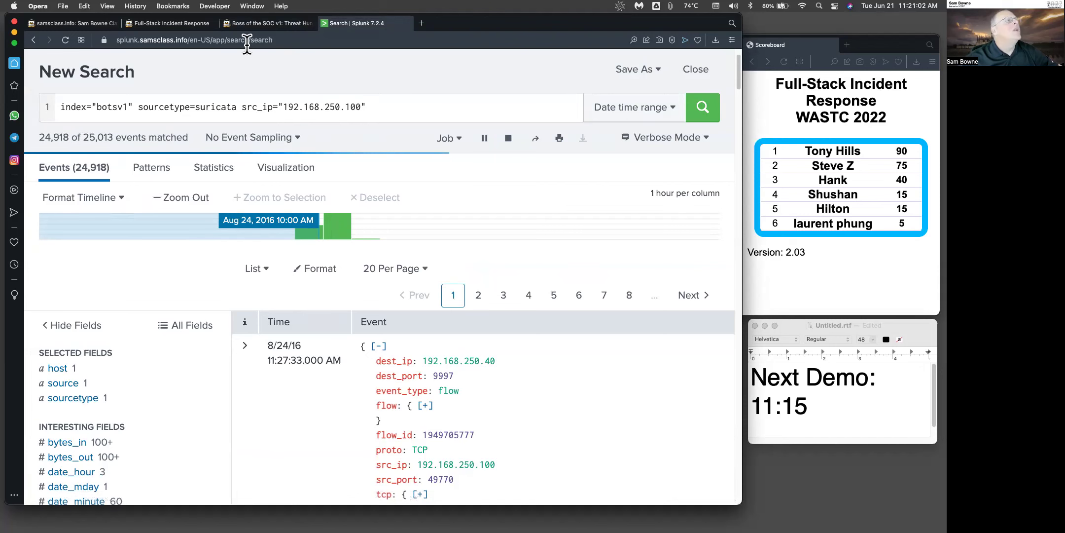
pyautogui.click(256, 25)
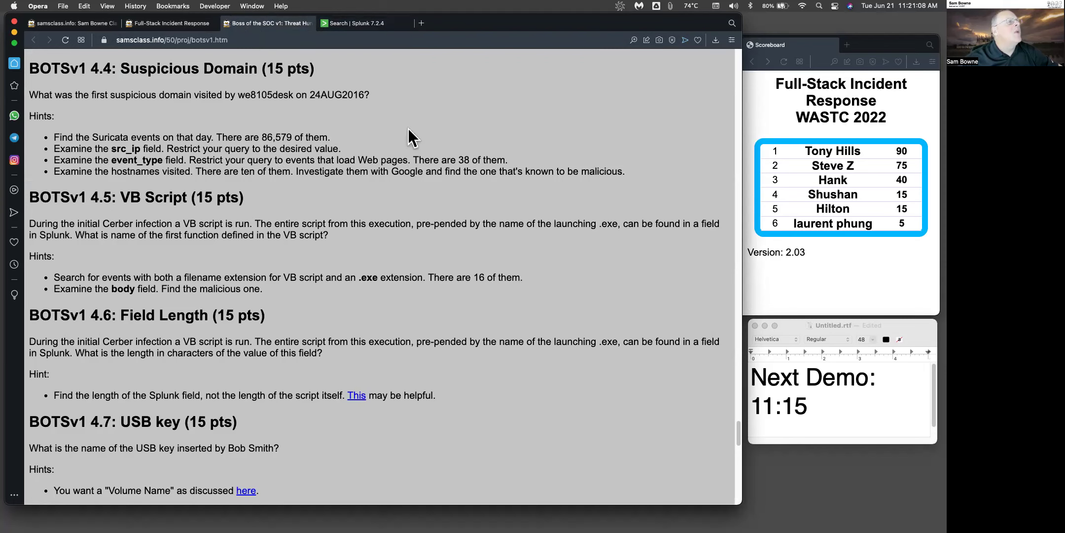
# - Back in Splunk, add event_type=http from the event_type field, leaving 38 events
pyautogui.click(371, 23)
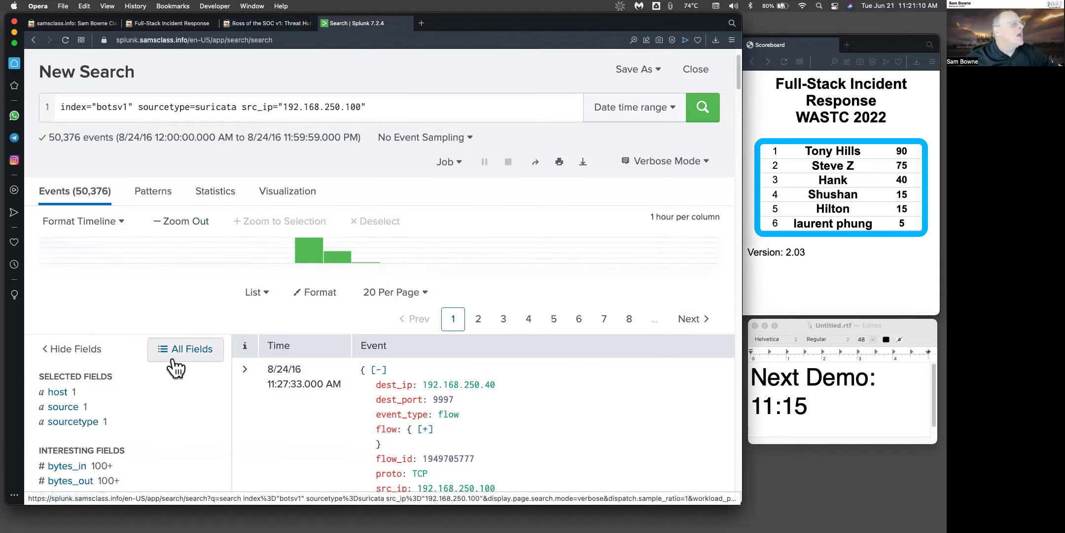
pyautogui.scroll(-5, 175, 367)
pyautogui.scroll(-3, 174, 299)
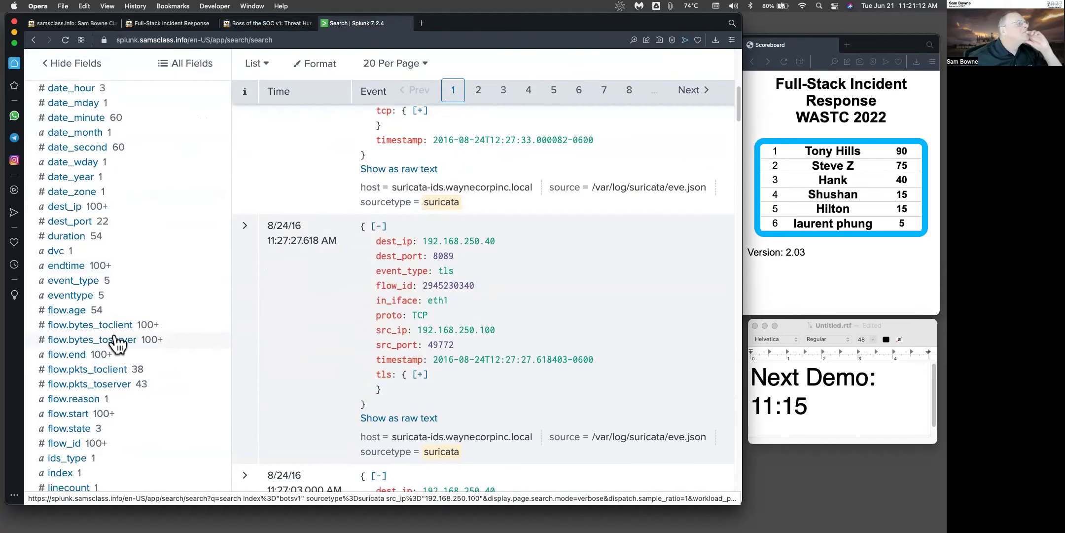
pyautogui.click(73, 280)
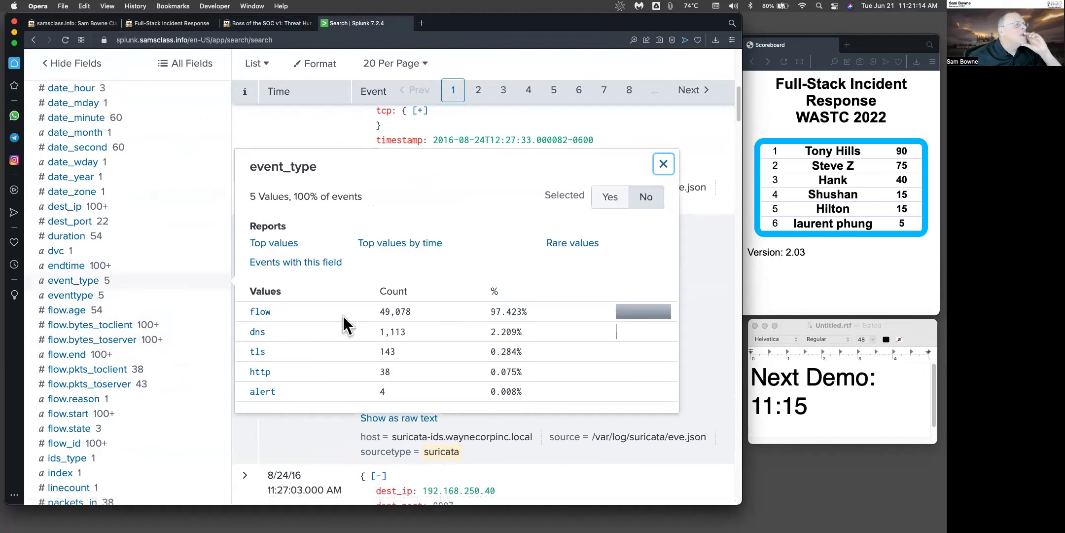
pyautogui.click(260, 372)
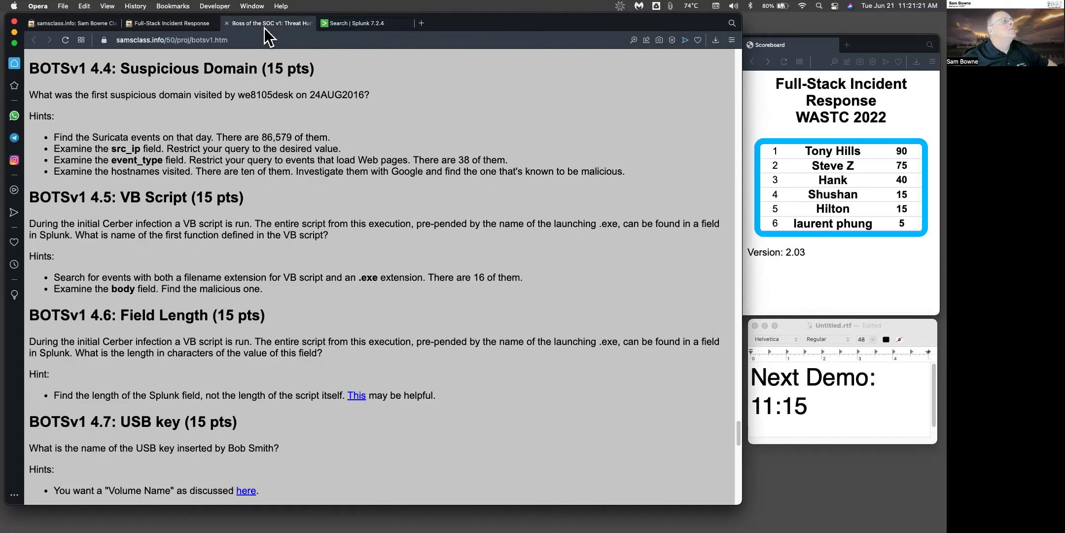
# - Show the ten http.hostname values per the hint and select solidaritedeproximite.org for copying
pyautogui.click(265, 26)
pyautogui.click(377, 26)
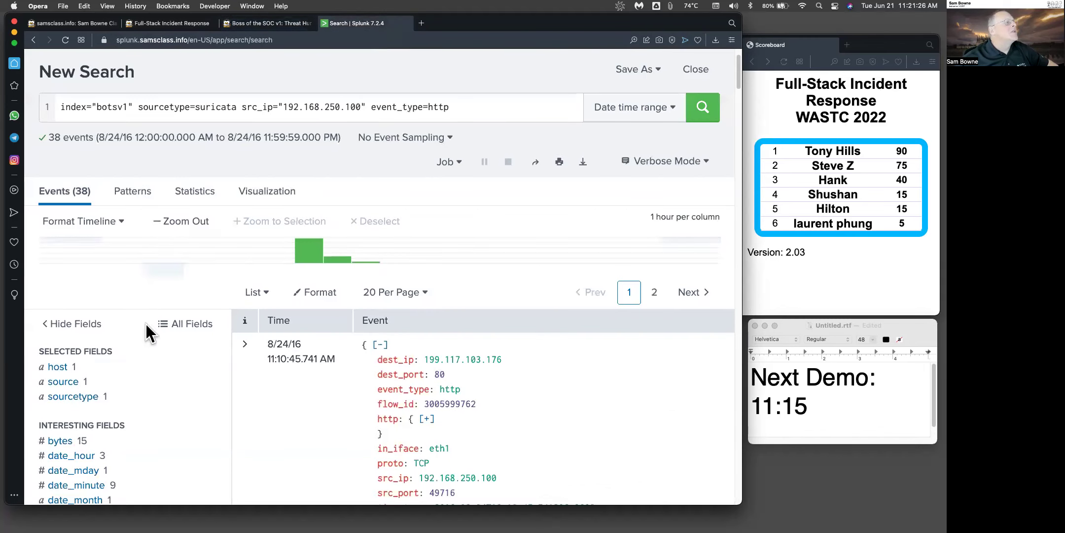
pyautogui.scroll(-10, 148, 373)
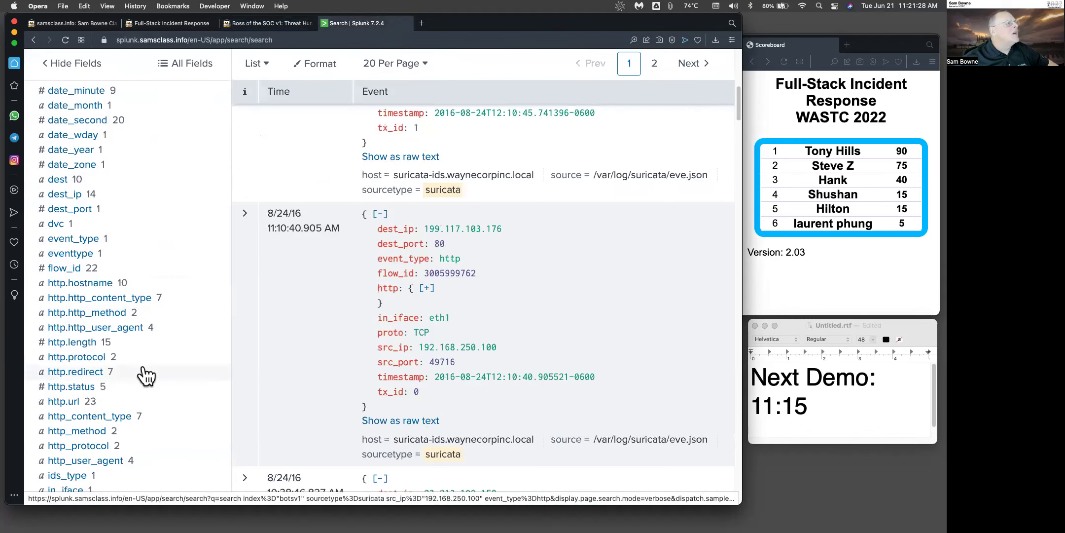
pyautogui.scroll(-3, 106, 387)
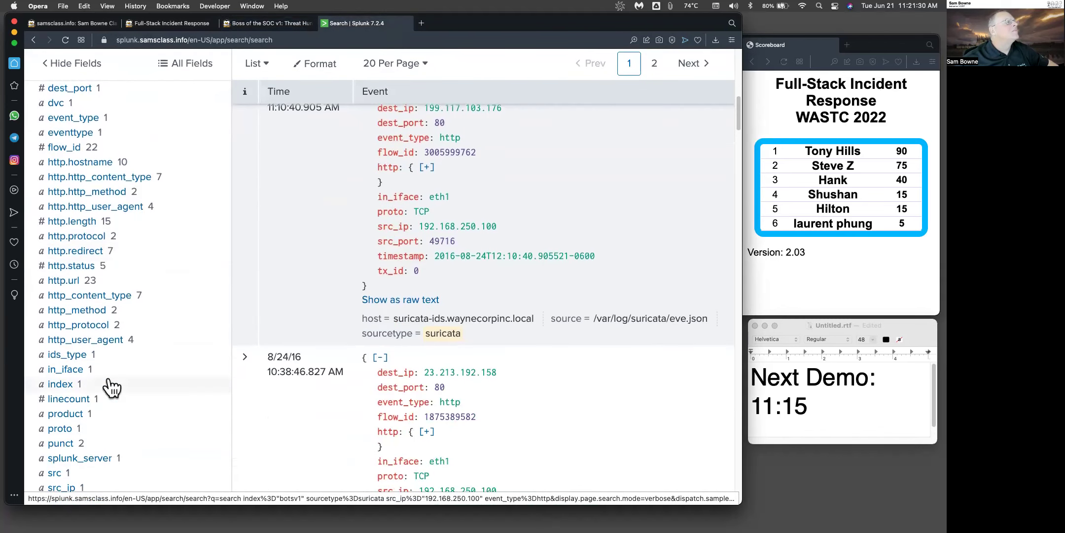
pyautogui.click(74, 164)
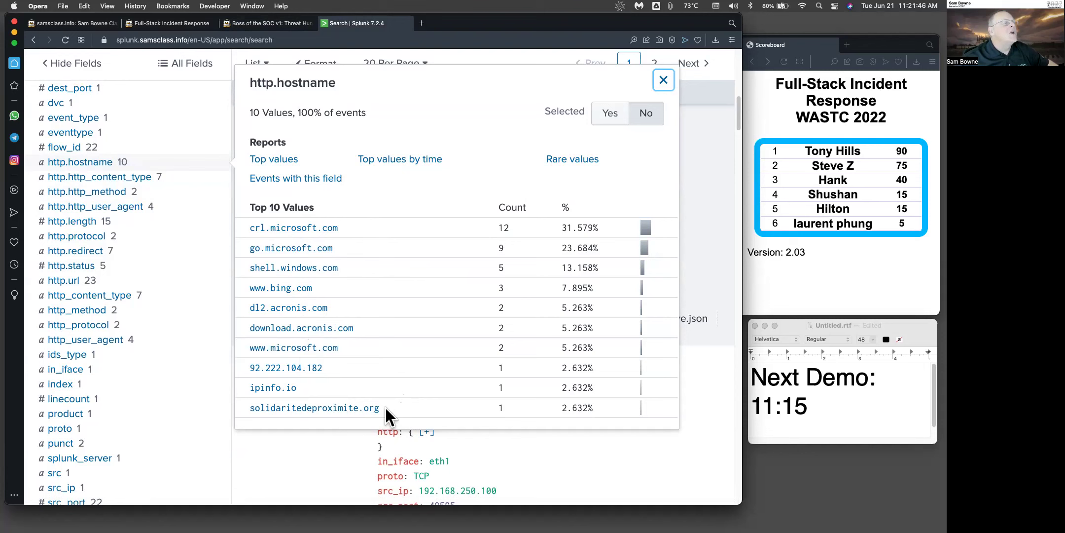
pyautogui.click(254, 23)
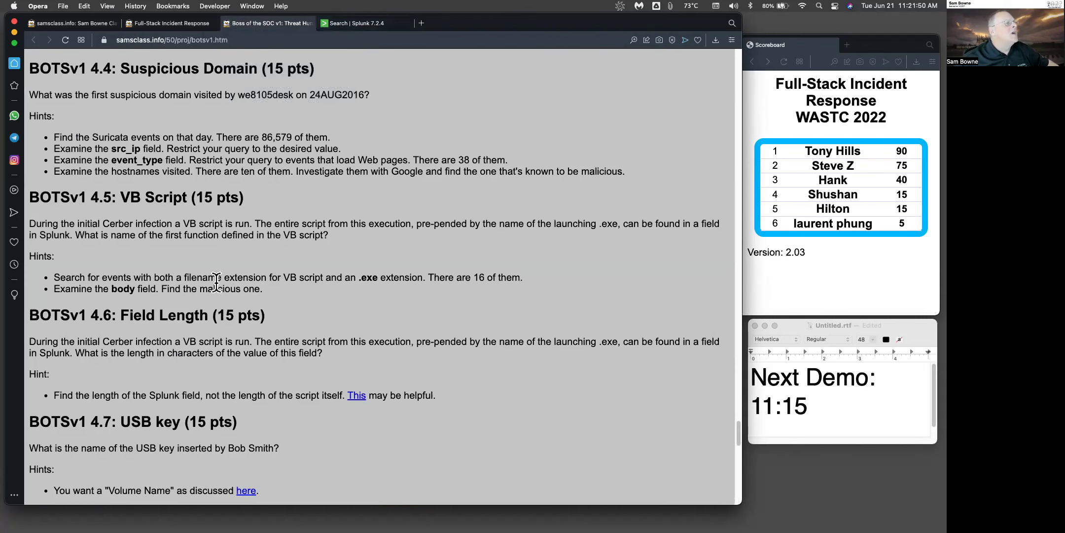
pyautogui.click(370, 25)
pyautogui.moveTo(381, 408); pyautogui.dragTo(250, 409)
pyautogui.press('super+c')
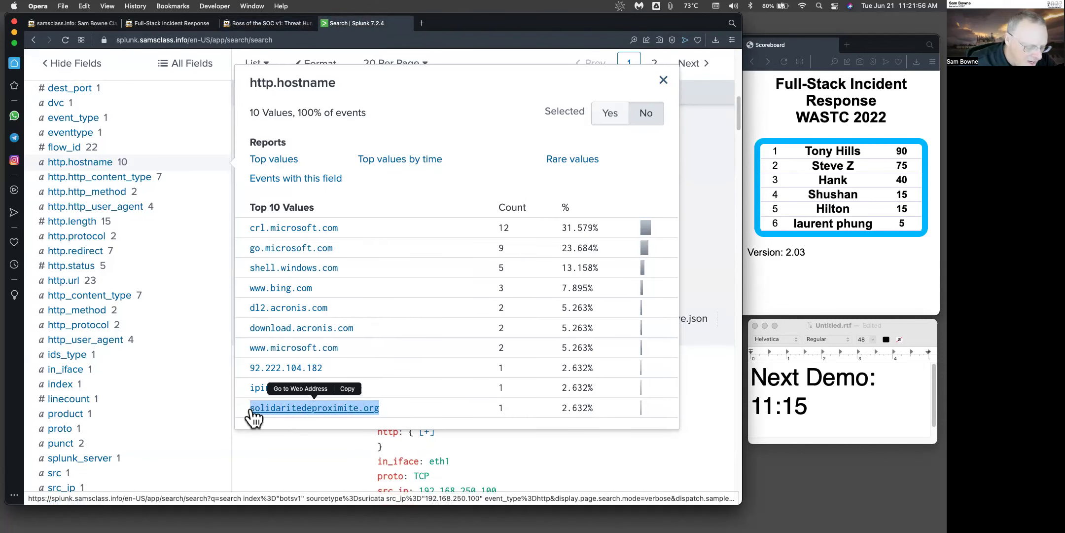
# - Google solidaritedeproximite.org in a new tab, then go back to the BOTSv1 challenge questions
pyautogui.click(422, 23)
pyautogui.write('goo')
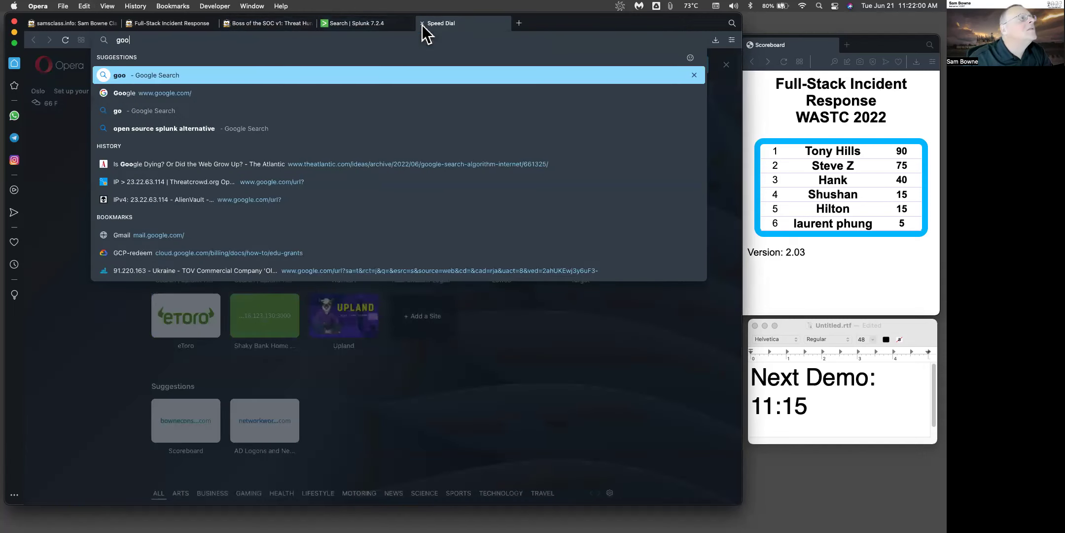
pyautogui.write('gle')
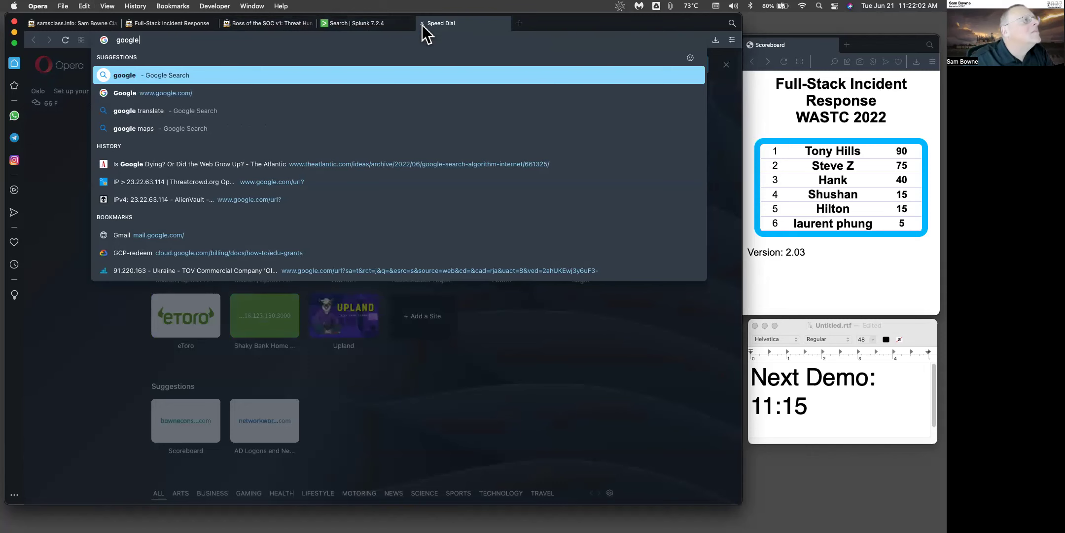
pyautogui.press('Return')
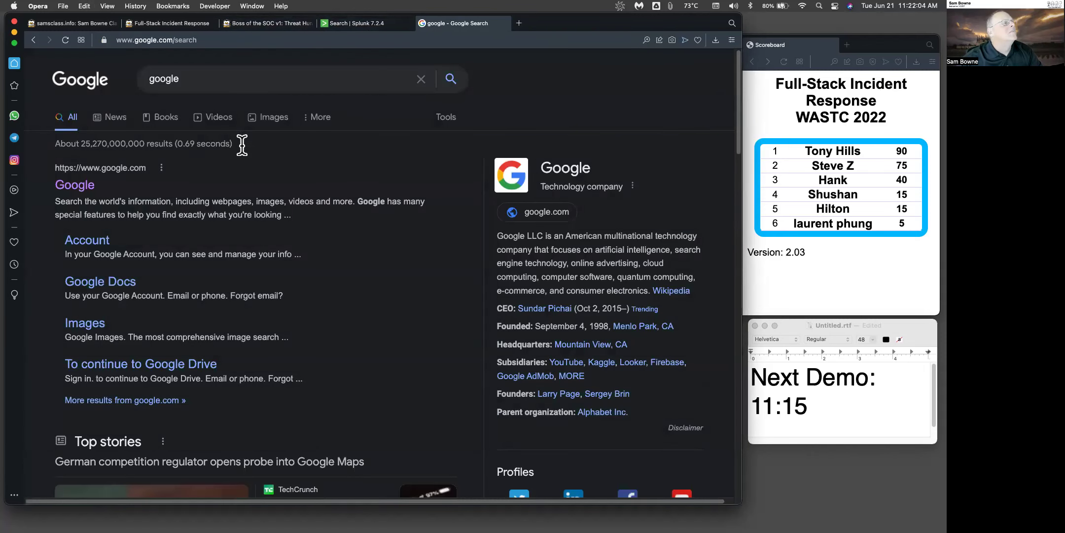
pyautogui.click(99, 185)
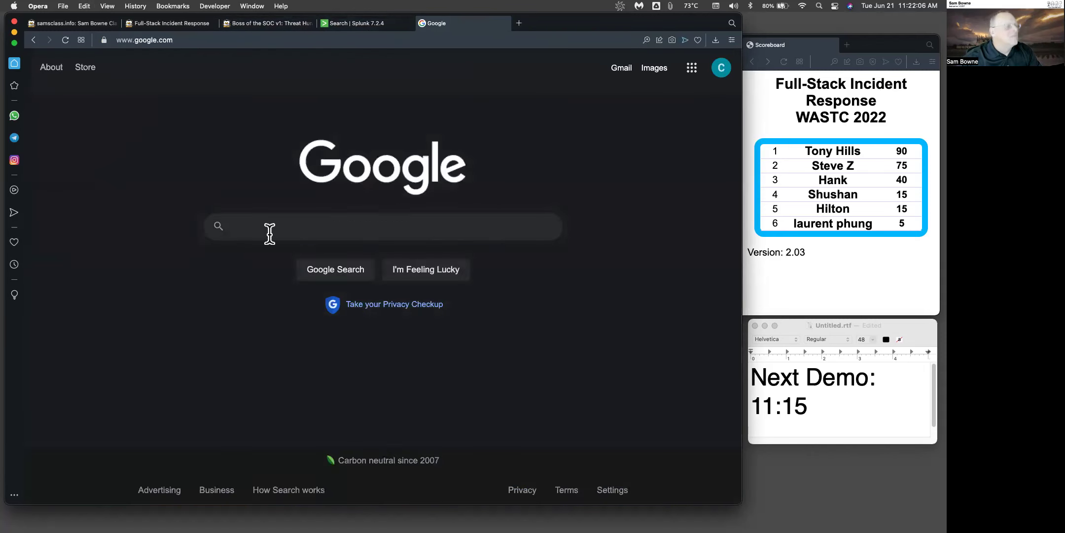
pyautogui.press('super+v')
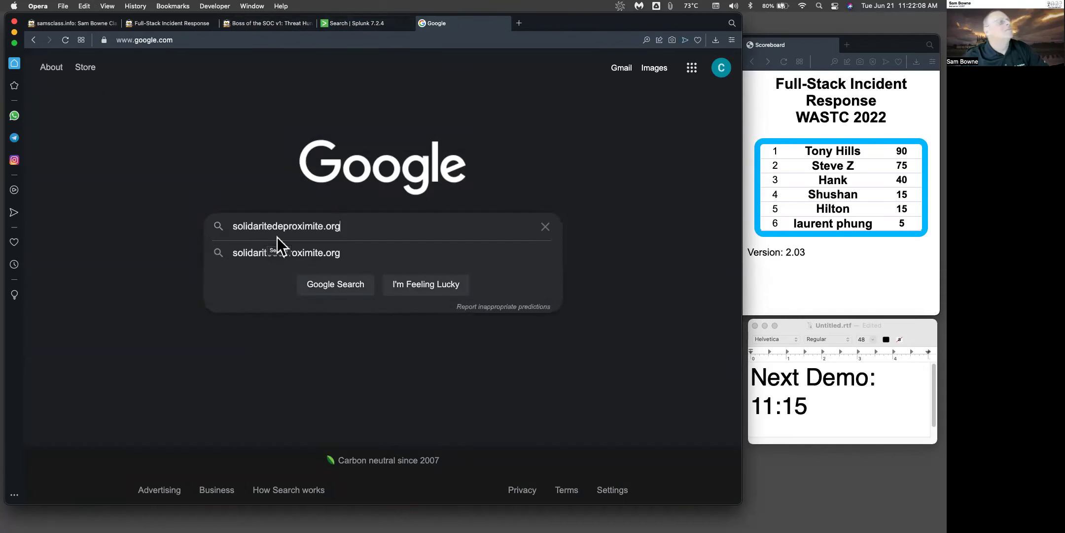
pyautogui.click(364, 285)
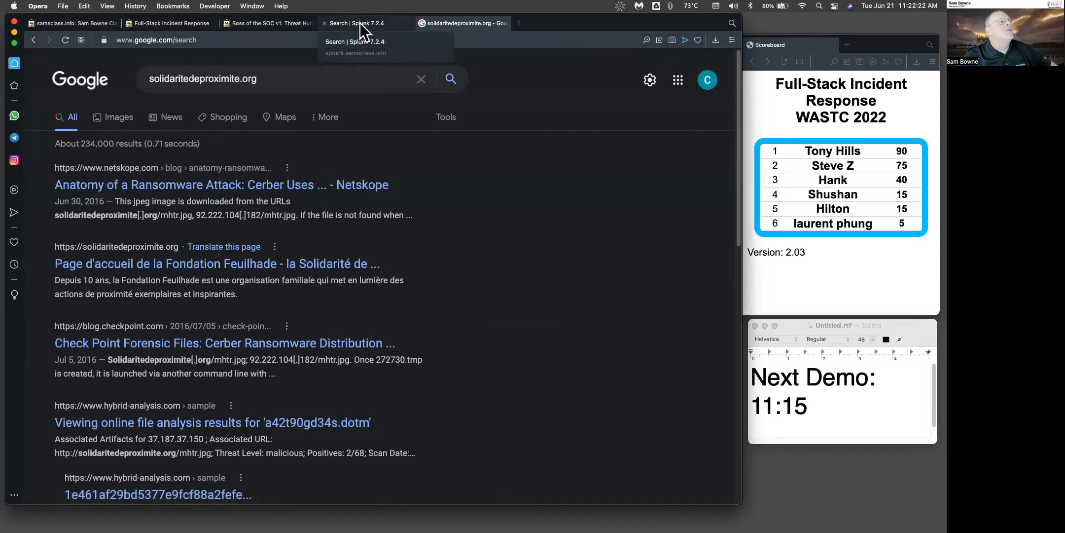
pyautogui.click(276, 23)
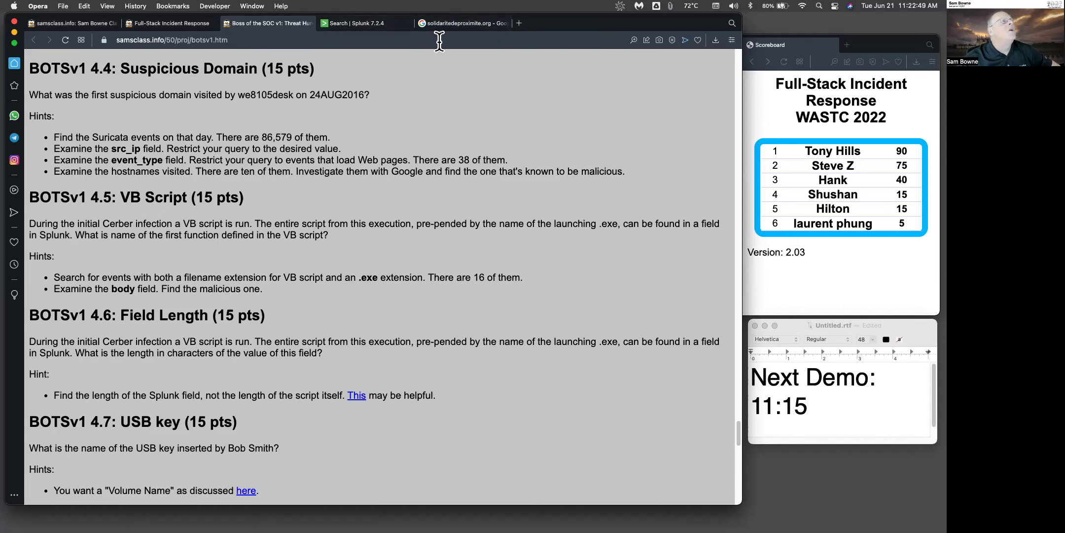
# - Return to the 38-event HTTP search in Splunk with the http.hostname summary closed
pyautogui.click(374, 22)
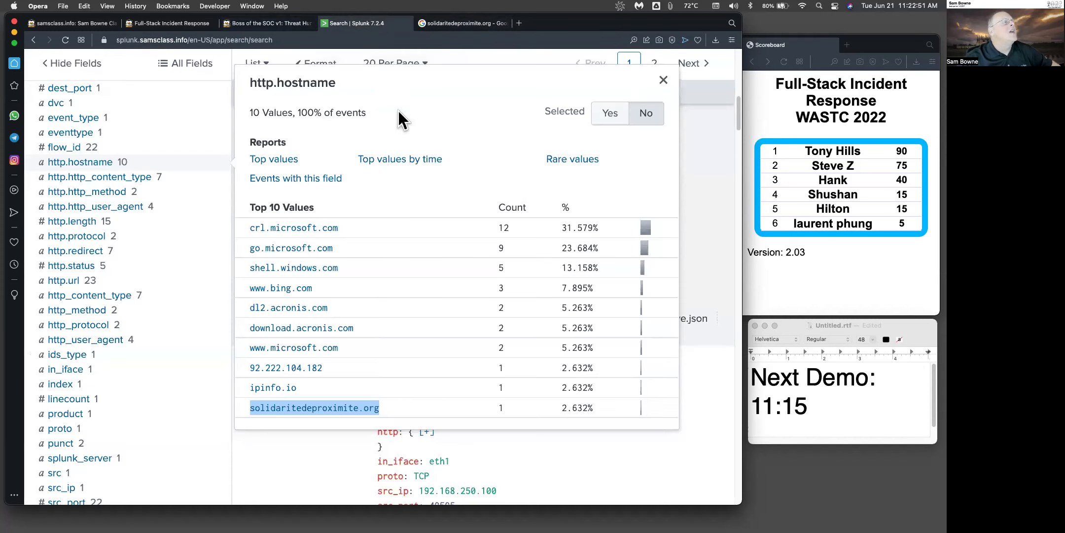
pyautogui.click(664, 80)
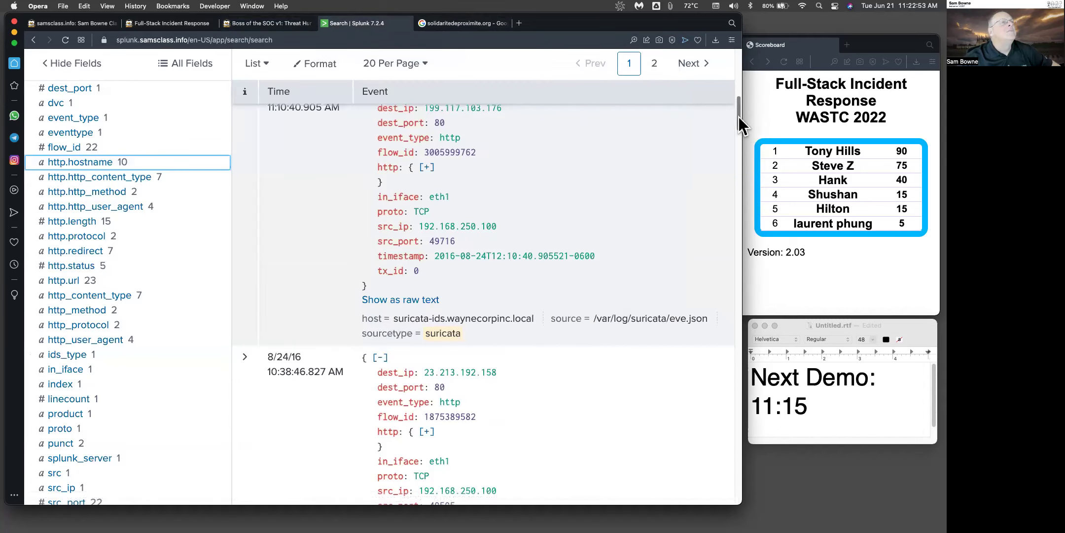
pyautogui.scroll(10, 739, 116)
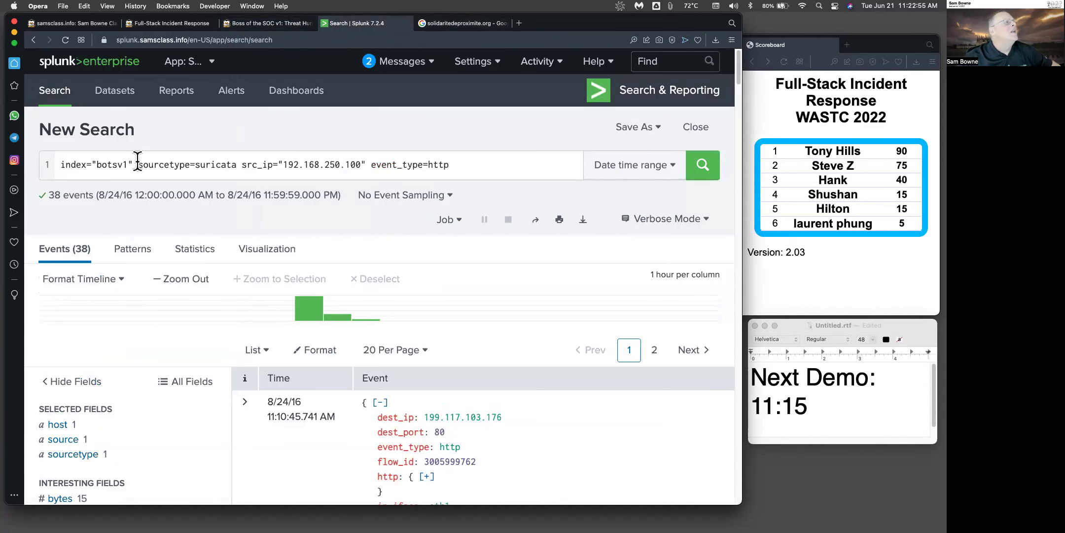
# - Replace the query's filter terms with '.vbs .exe' and search over All time
pyautogui.moveTo(138, 162); pyautogui.dragTo(450, 163)
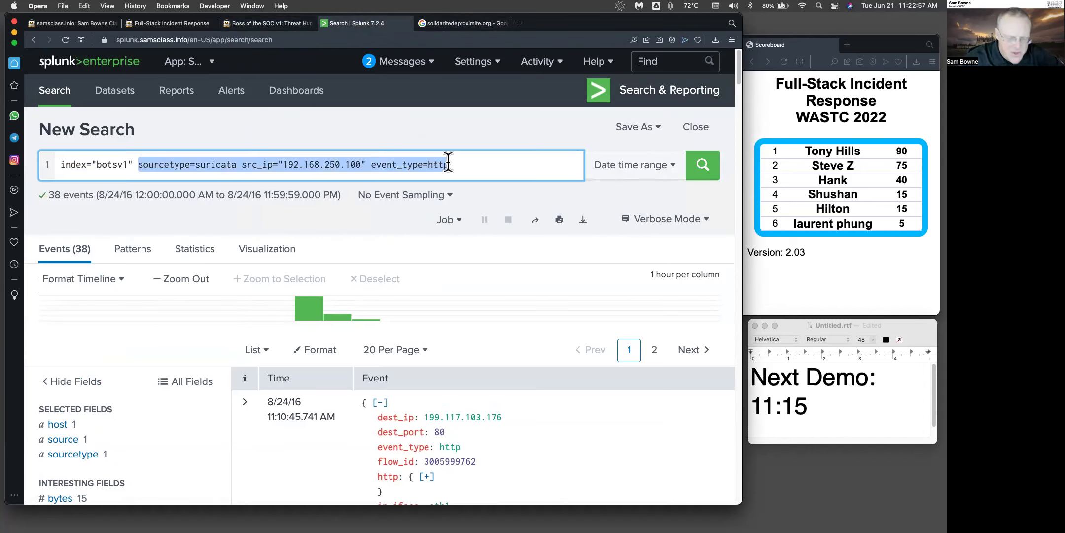
pyautogui.press('BackSpace')
pyautogui.write('.vb')
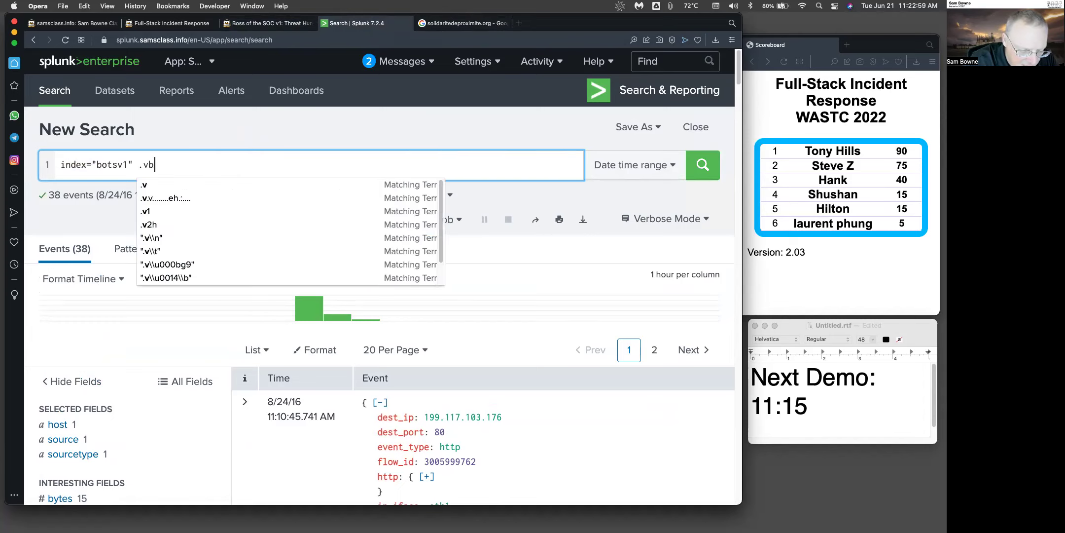
pyautogui.write('s .e')
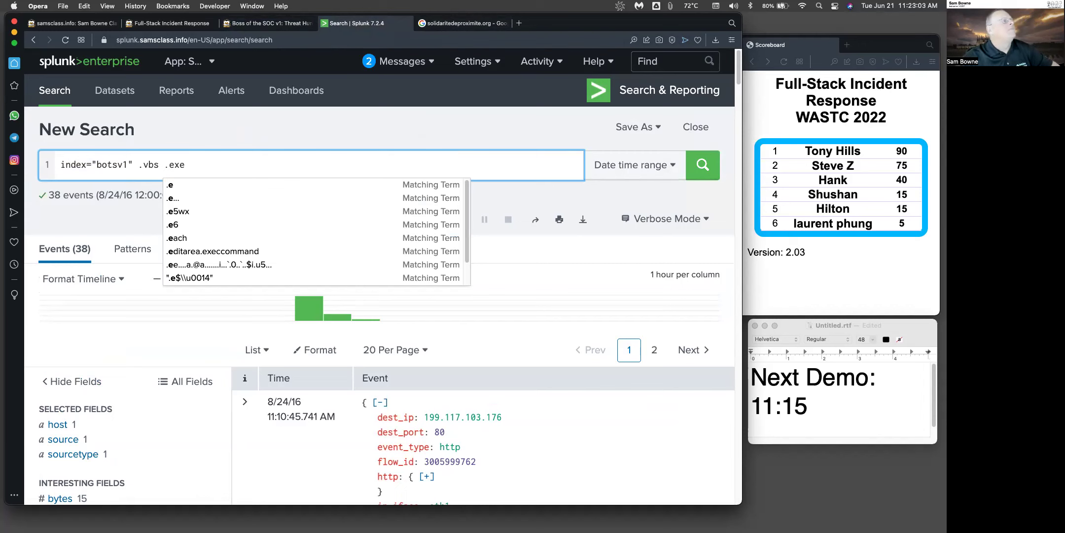
pyautogui.write('xe')
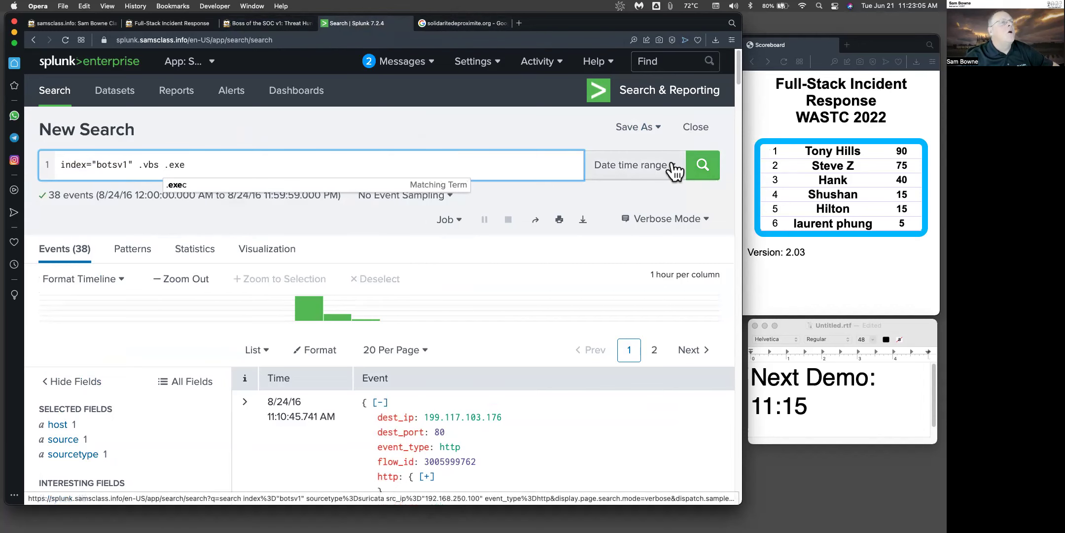
pyautogui.click(674, 168)
pyautogui.click(301, 197)
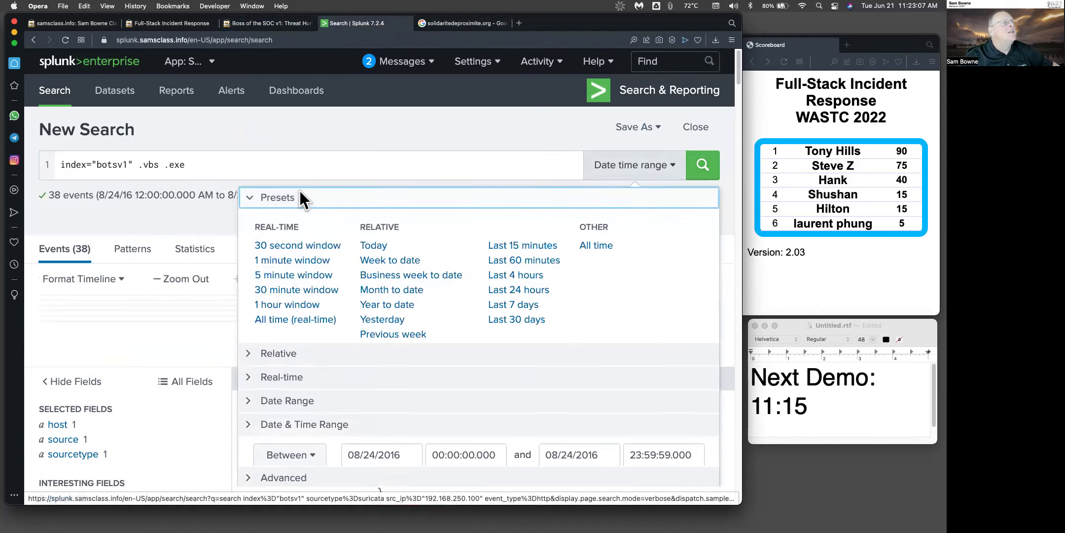
pyautogui.click(607, 245)
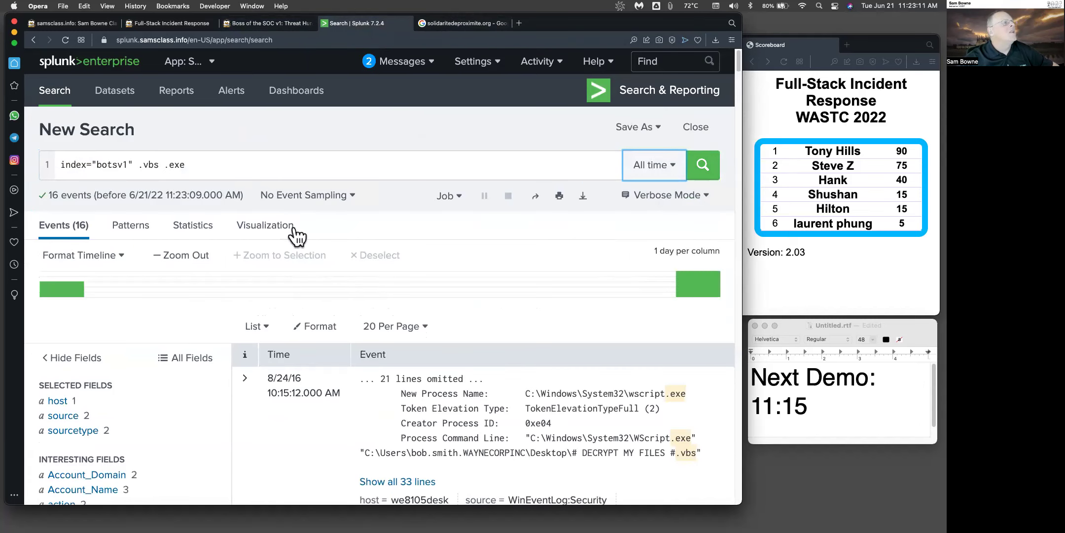
# - Scroll through the body field's six values to the cmd.exe %RANDOM%.vbs entry
pyautogui.click(273, 29)
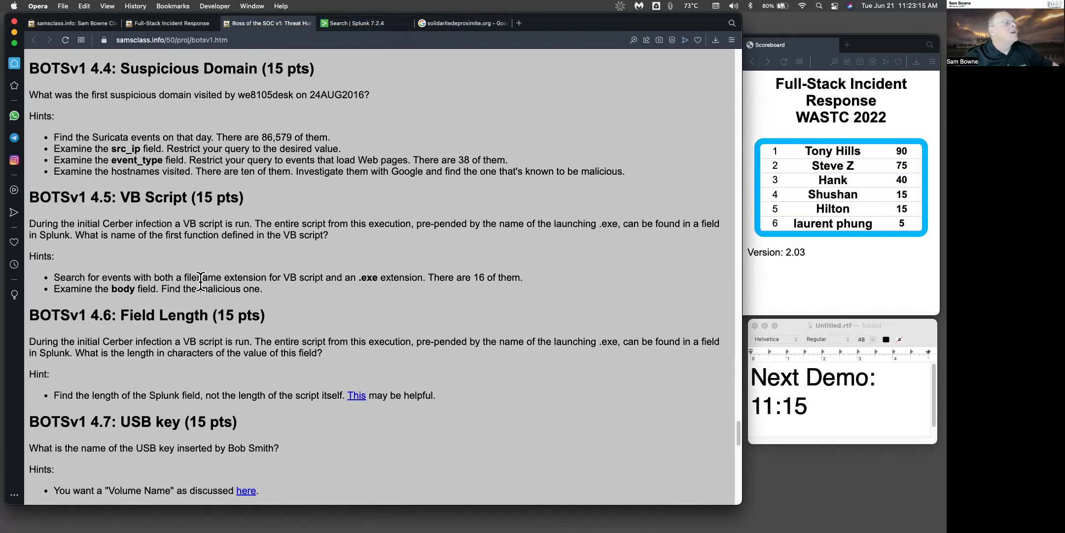
pyautogui.click(363, 23)
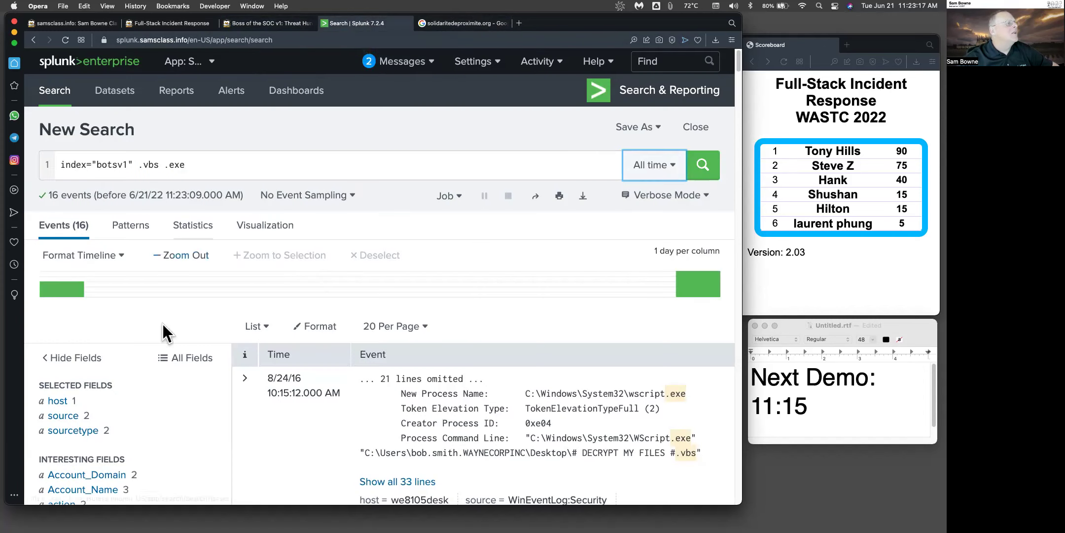
pyautogui.scroll(-5, 158, 355)
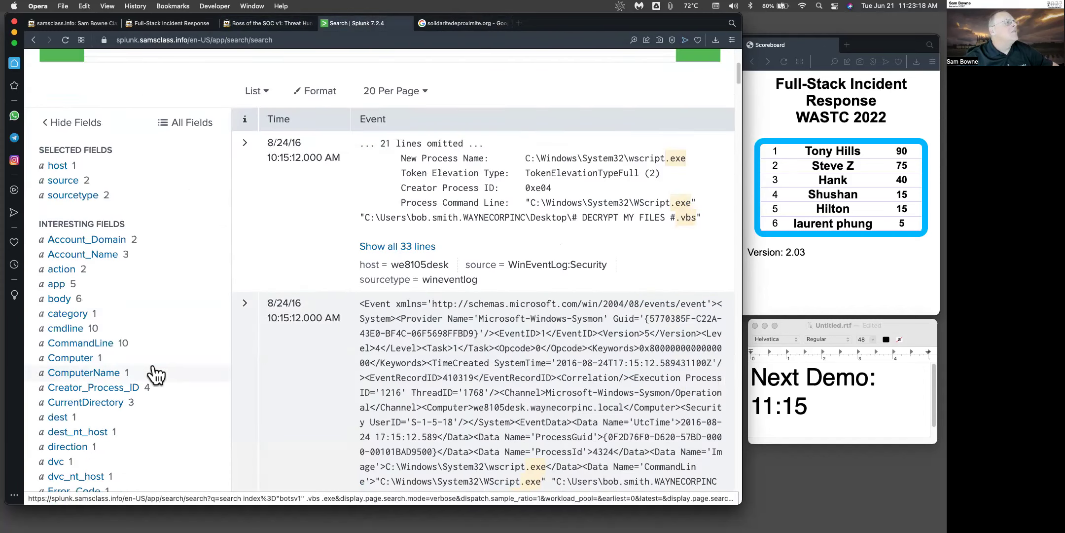
pyautogui.click(59, 298)
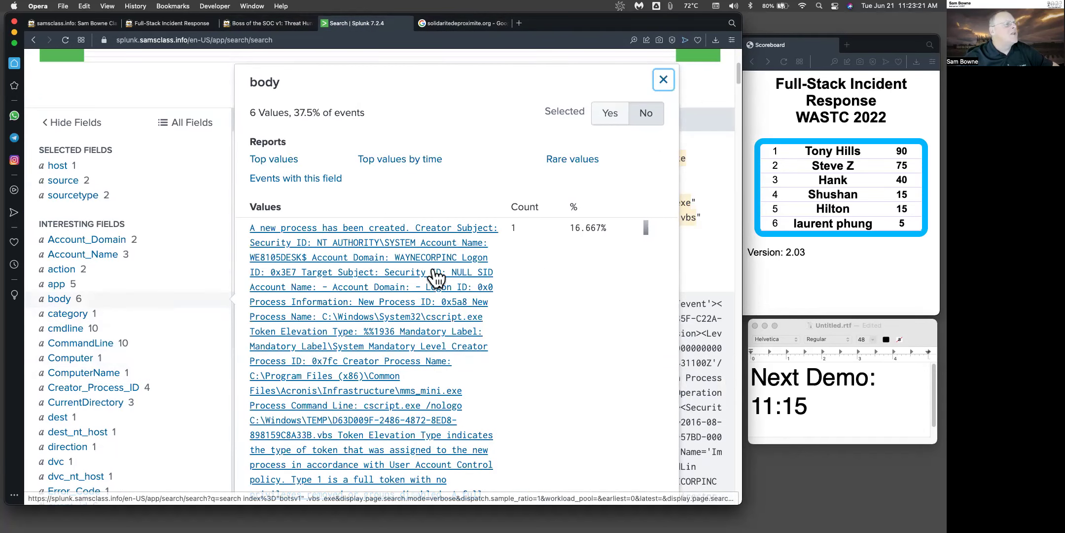
pyautogui.scroll(-2, 472, 424)
pyautogui.scroll(-8, 472, 424)
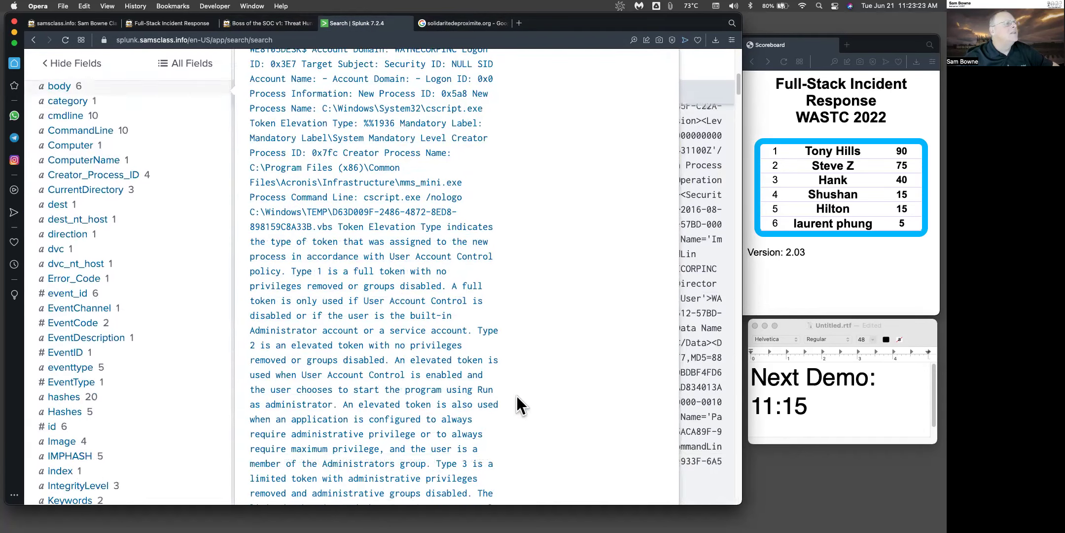
pyautogui.scroll(-8, 516, 396)
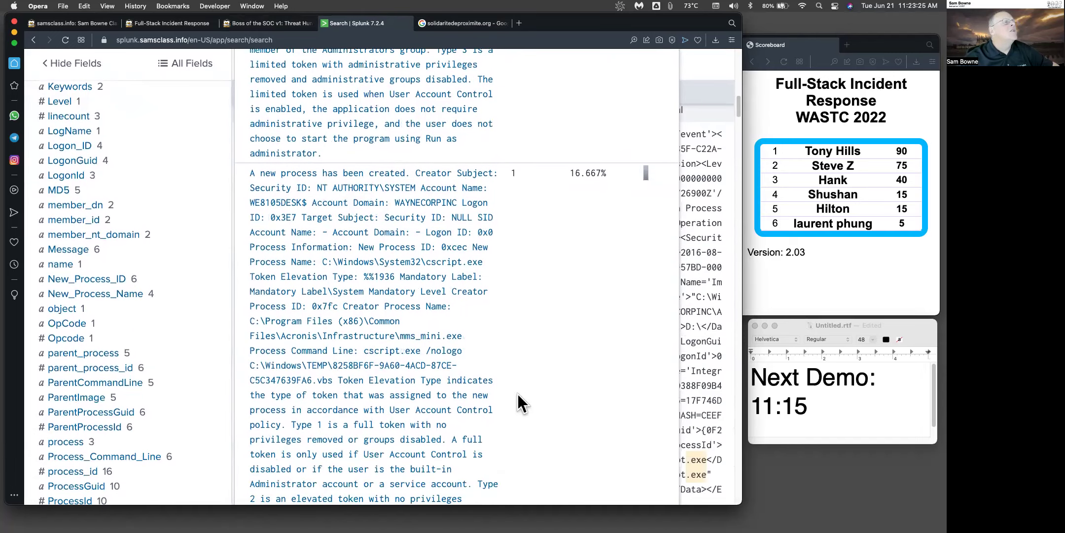
pyautogui.scroll(-6, 518, 394)
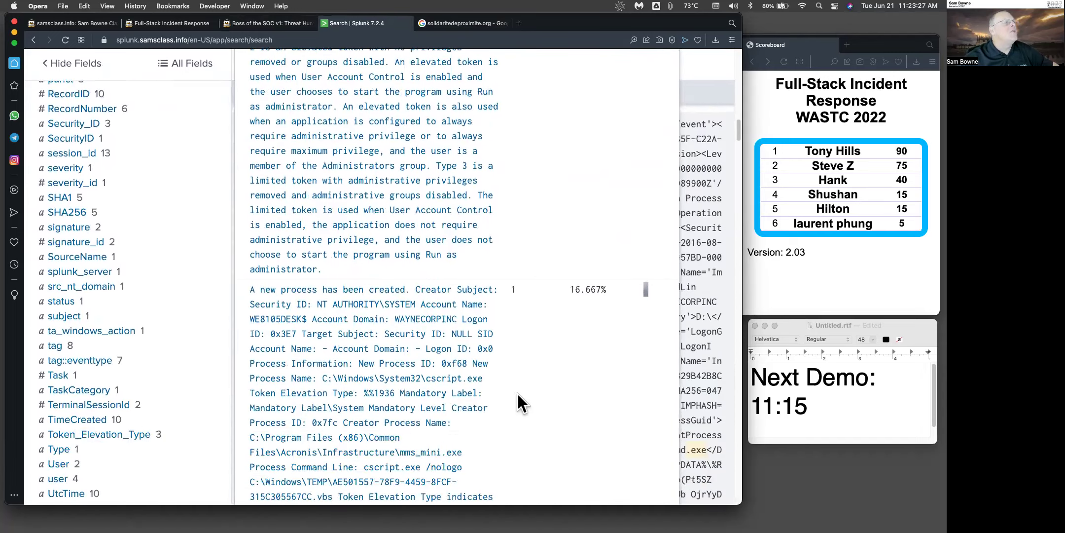
pyautogui.scroll(-8, 518, 394)
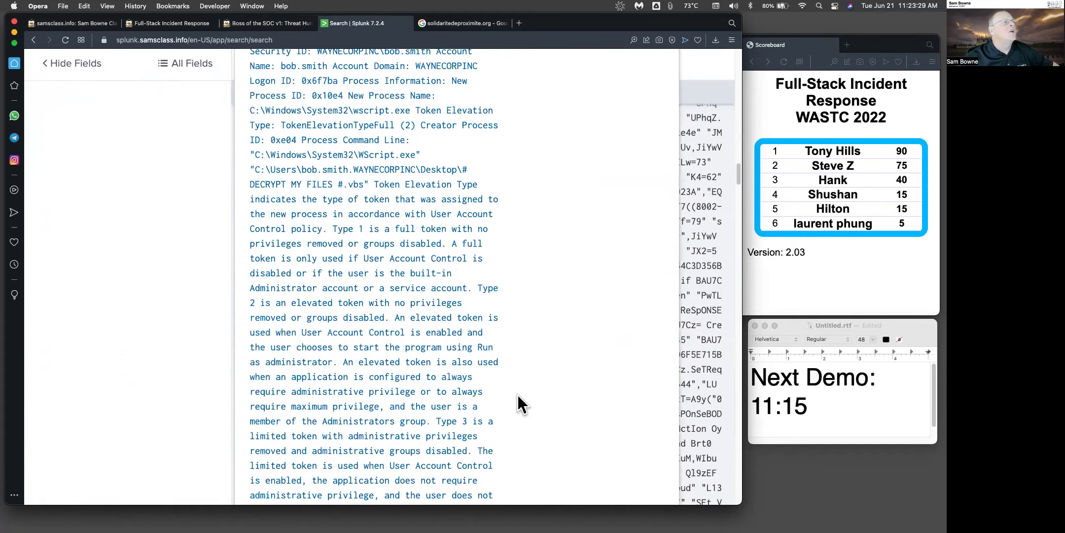
pyautogui.scroll(-8, 519, 394)
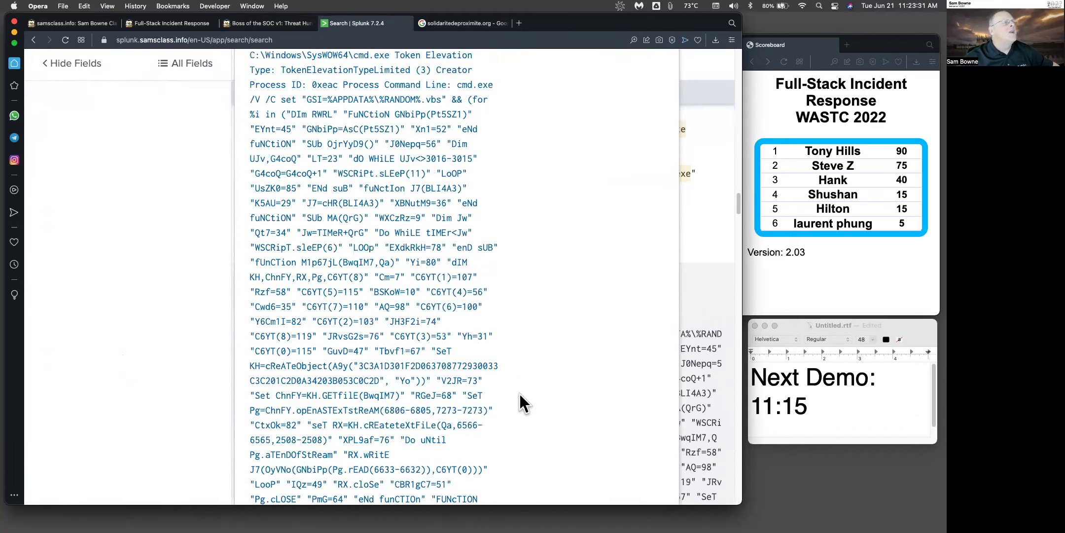
pyautogui.scroll(4, 474, 394)
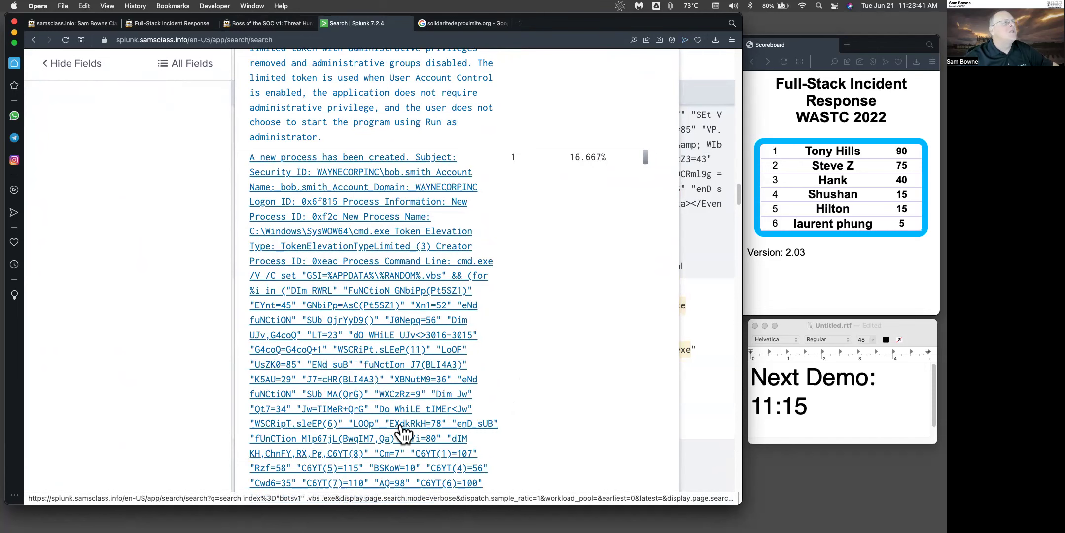
pyautogui.scroll(-2, 402, 432)
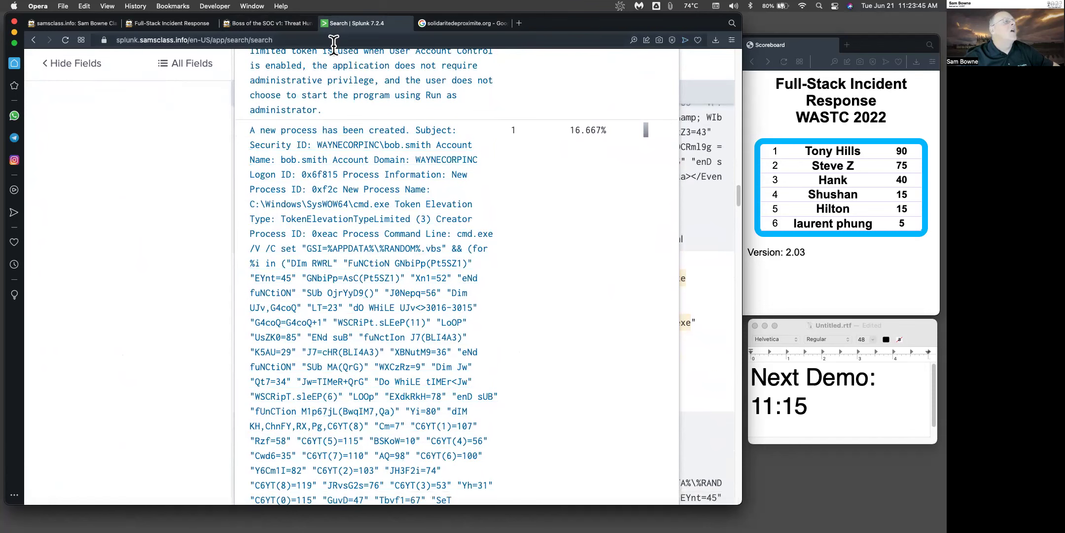
# - Compare the BOTSv1 challenge questions against the body field's values in Splunk
pyautogui.click(269, 23)
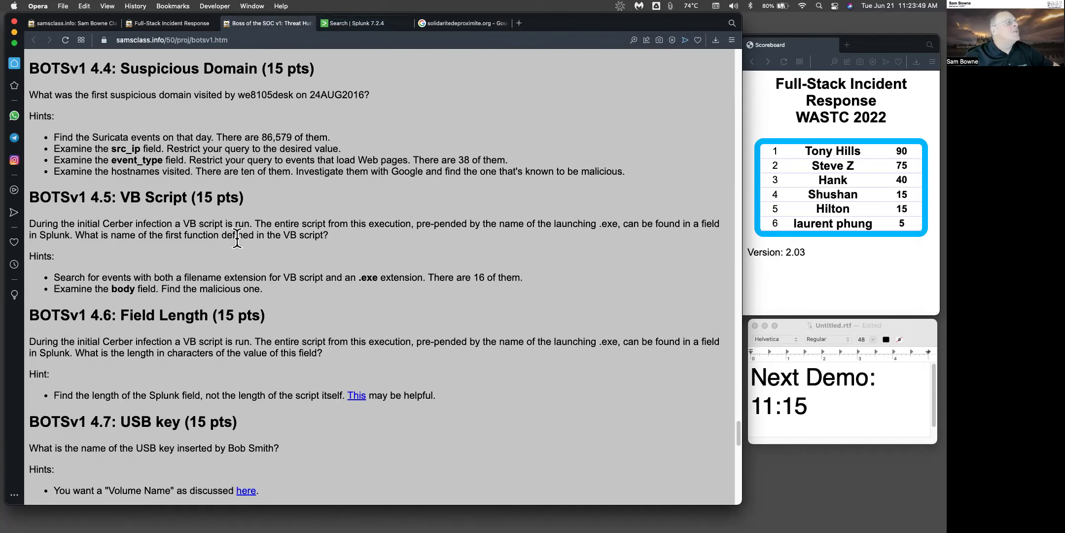
pyautogui.click(380, 22)
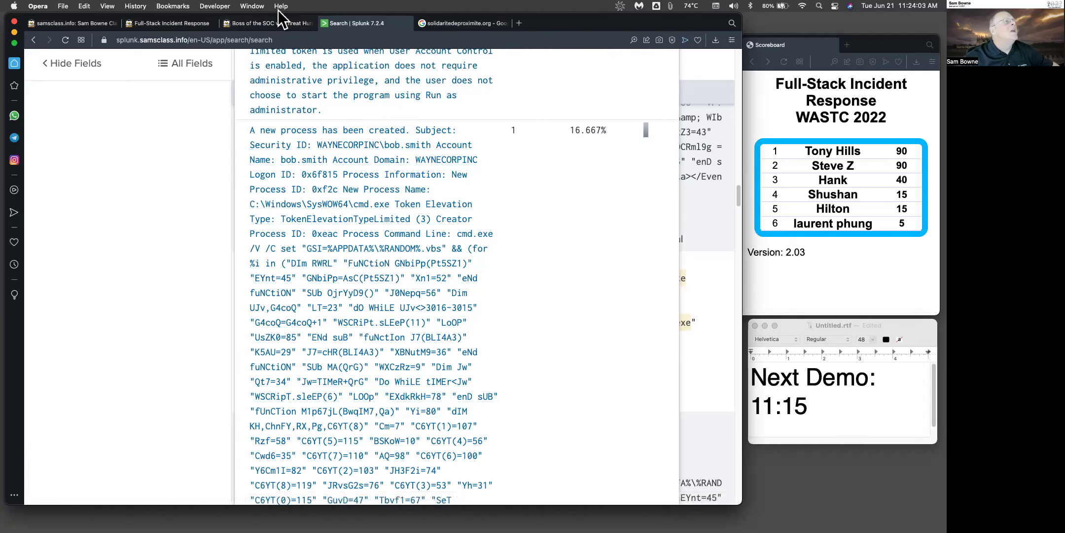
pyautogui.click(269, 21)
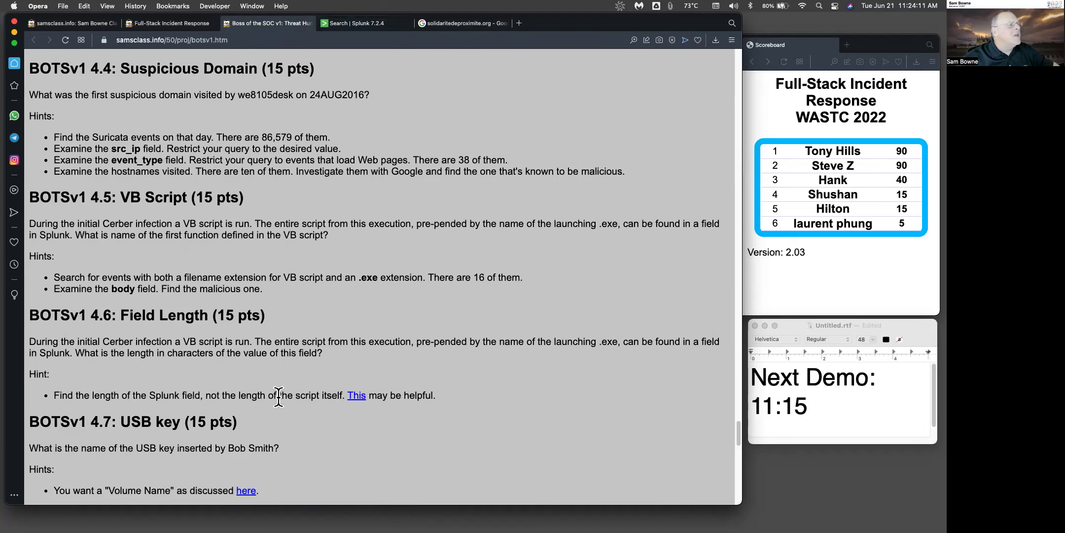
pyautogui.click(368, 22)
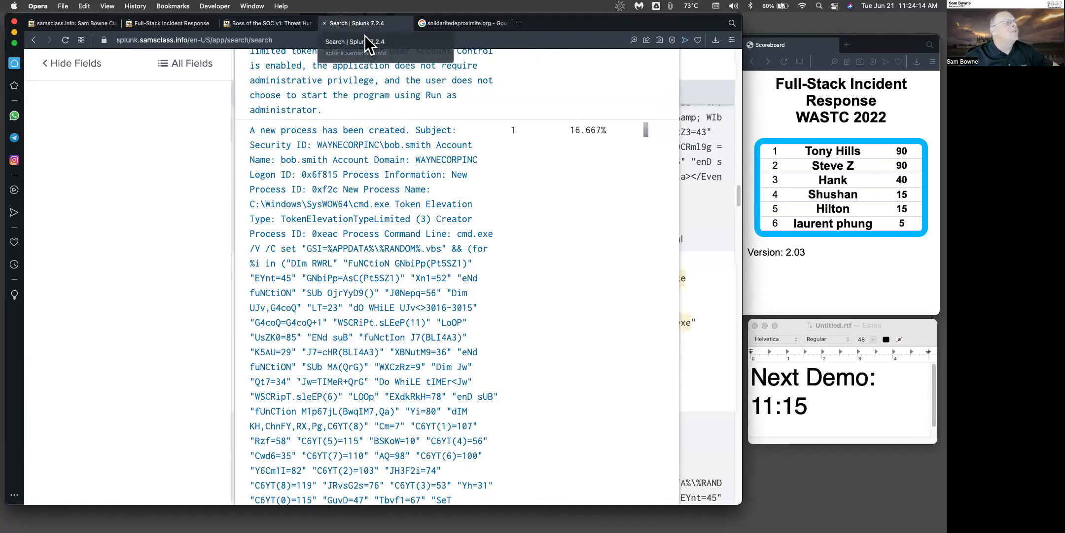
# - Run a search on the cmd.exe body value and scroll its results
pyautogui.click(363, 249)
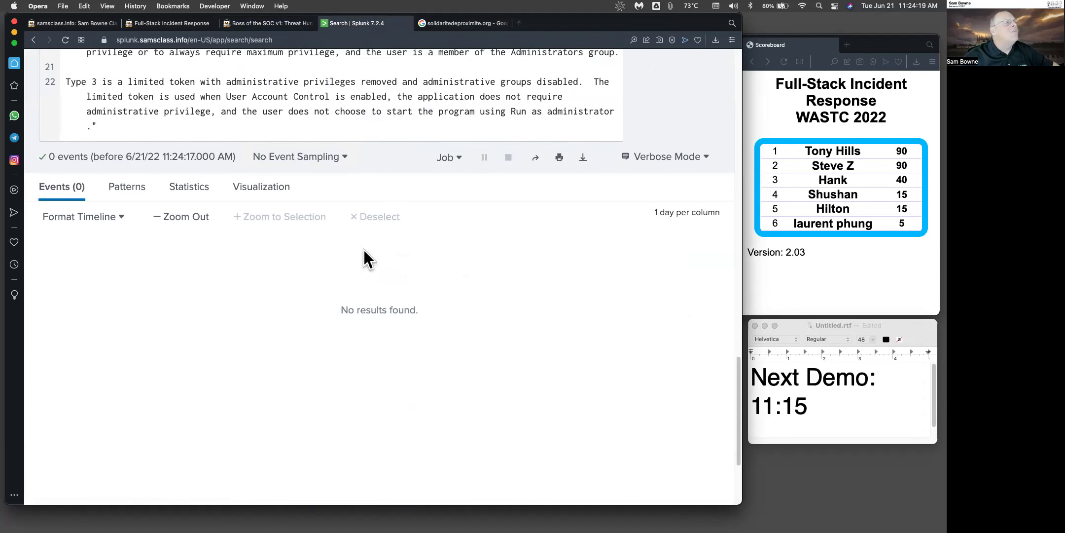
pyautogui.scroll(10, 361, 250)
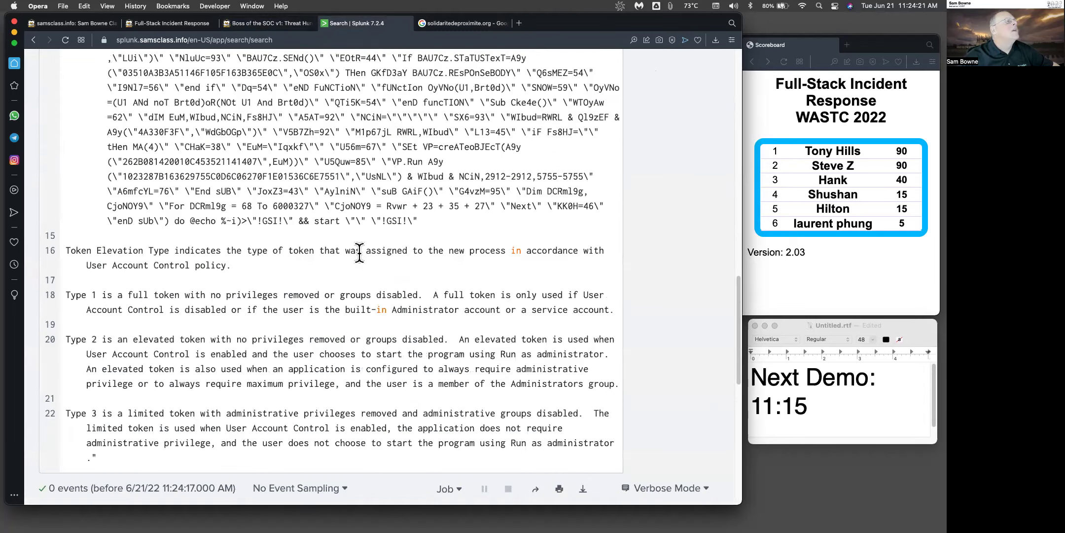
pyautogui.scroll(10, 360, 253)
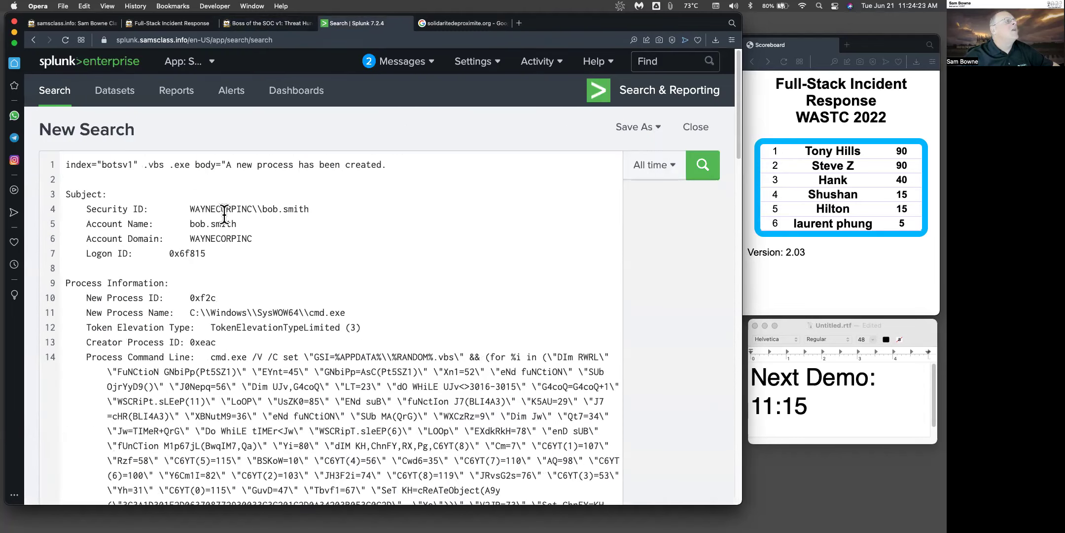
# - Go back to the 16-event results and reopen the body summary at the cmd.exe value
pyautogui.click(32, 39)
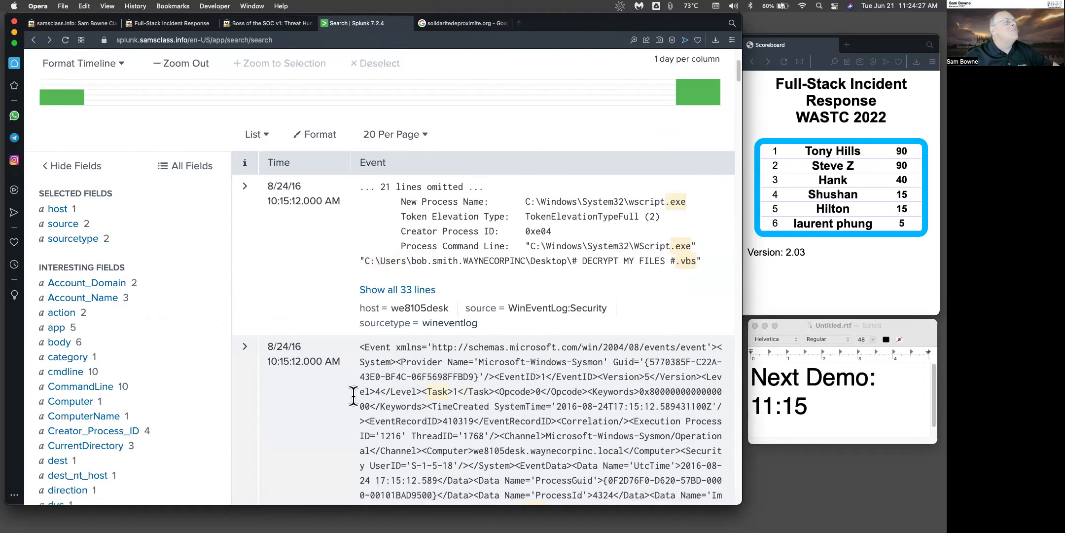
pyautogui.click(59, 342)
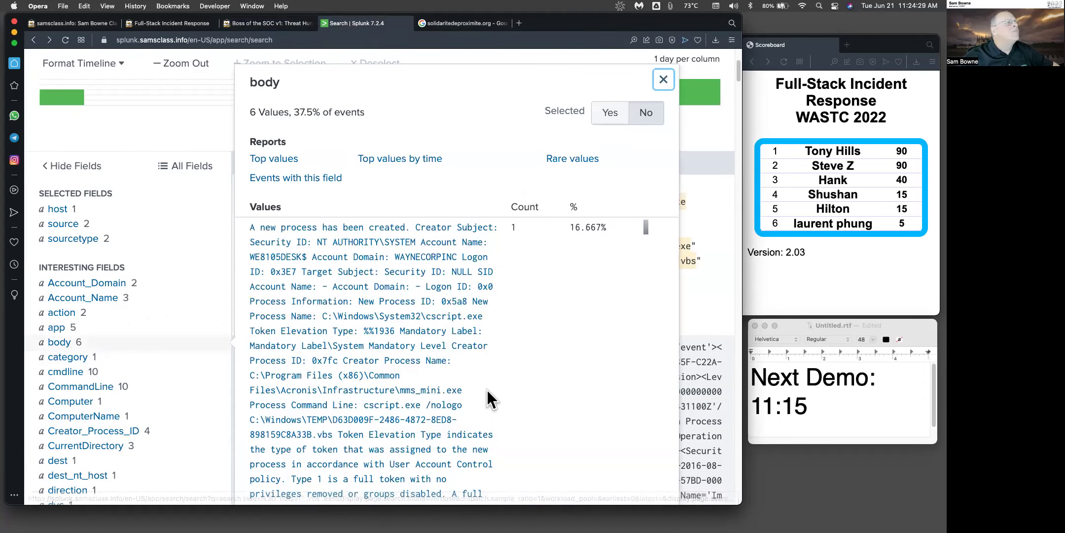
pyautogui.scroll(-15, 487, 397)
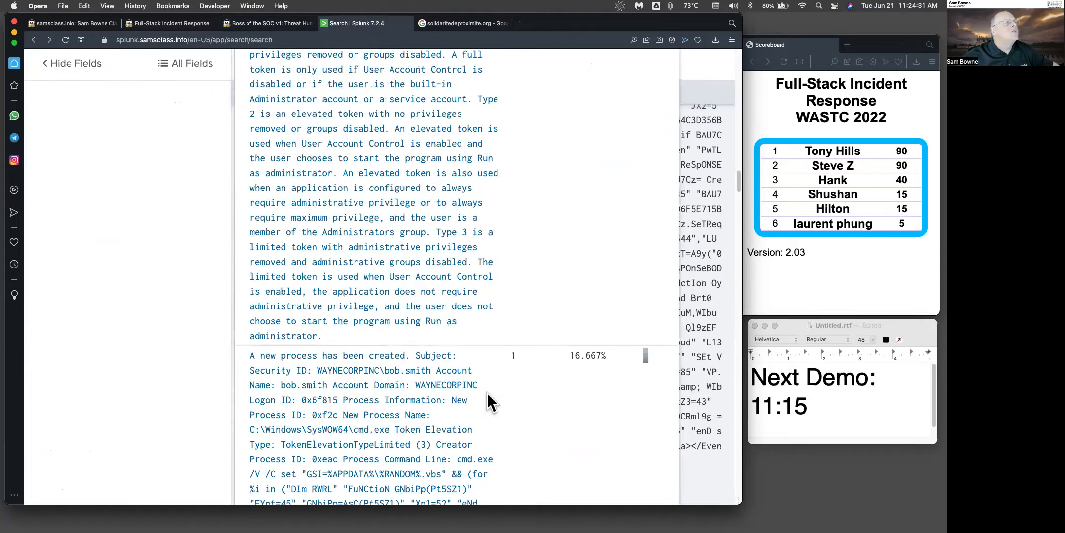
pyautogui.scroll(-10, 487, 393)
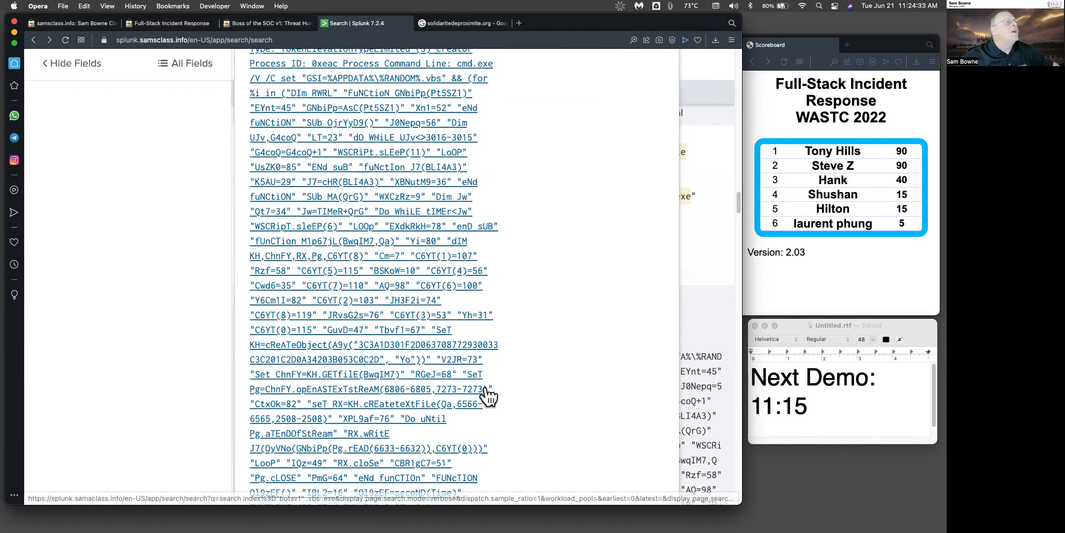
pyautogui.scroll(5, 488, 394)
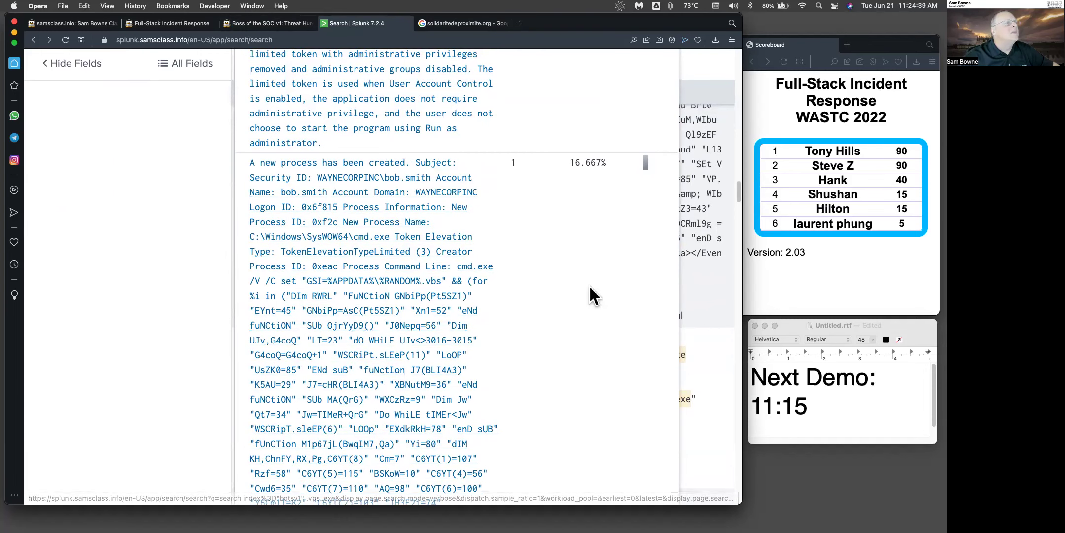
# - Add RANDOM to the search query and rerun it
pyautogui.scroll(7, 616, 281)
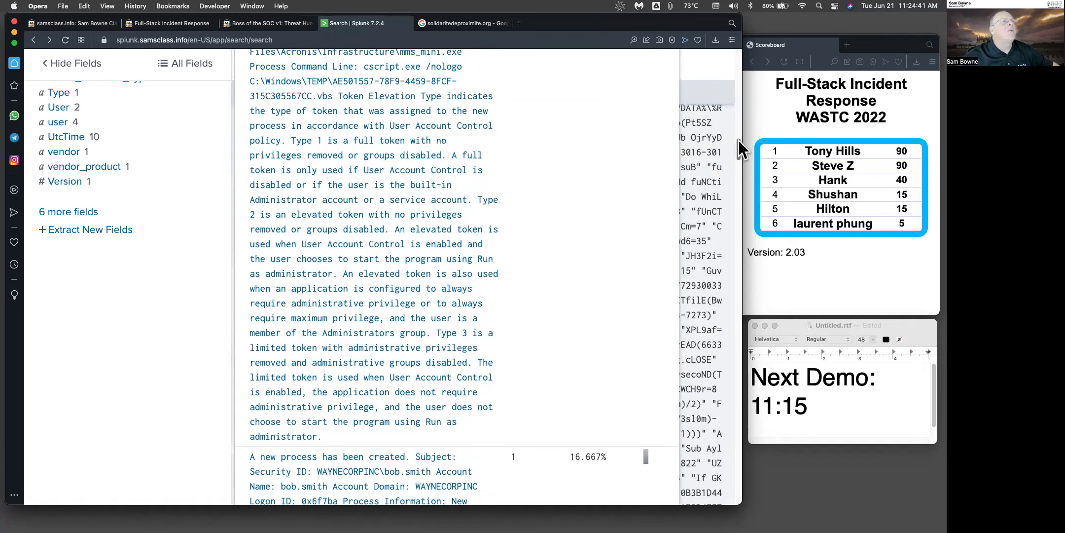
pyautogui.moveTo(738, 140); pyautogui.dragTo(739, 41)
pyautogui.click(288, 159)
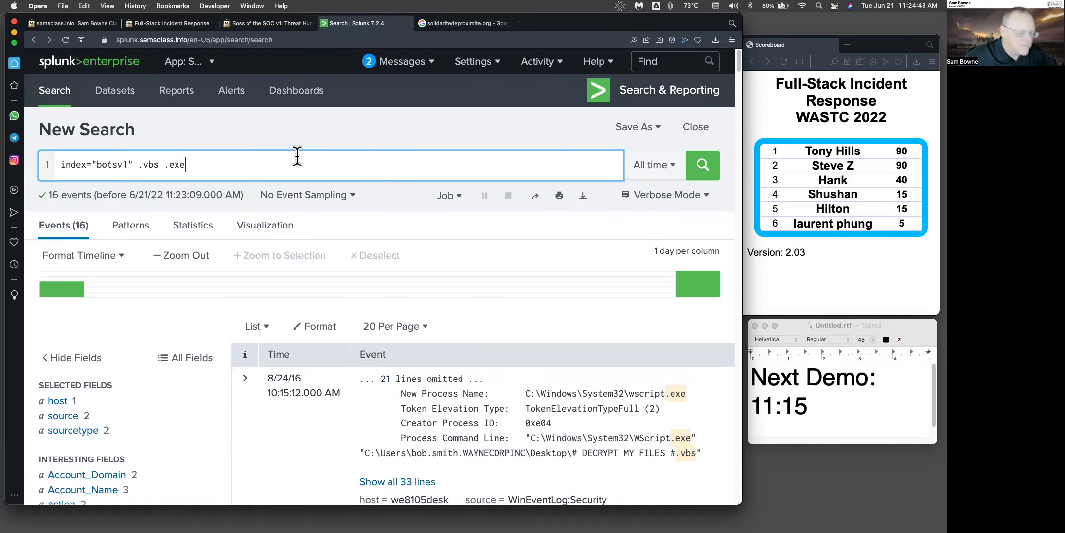
pyautogui.write('RANDOM')
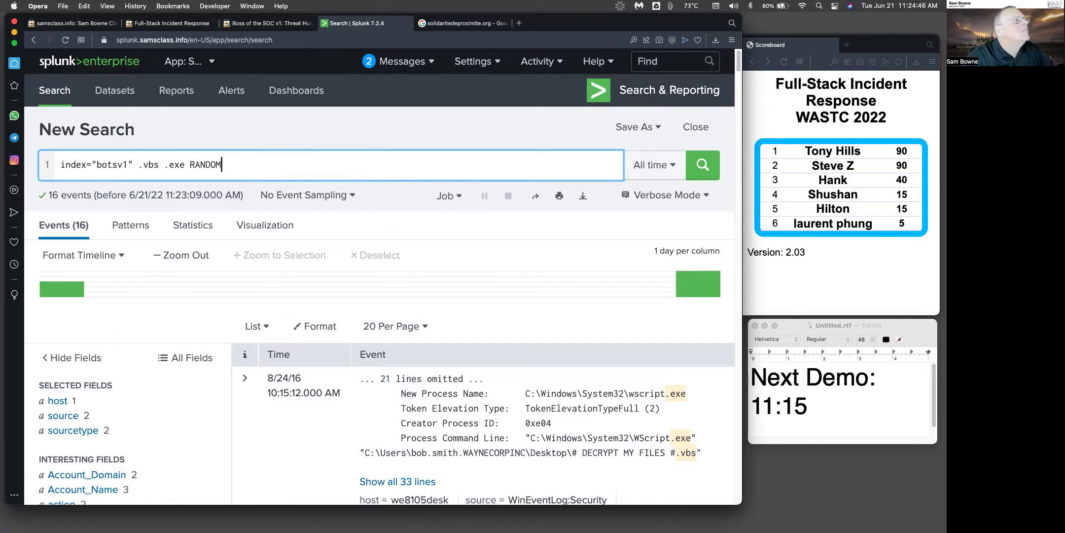
pyautogui.press('Return')
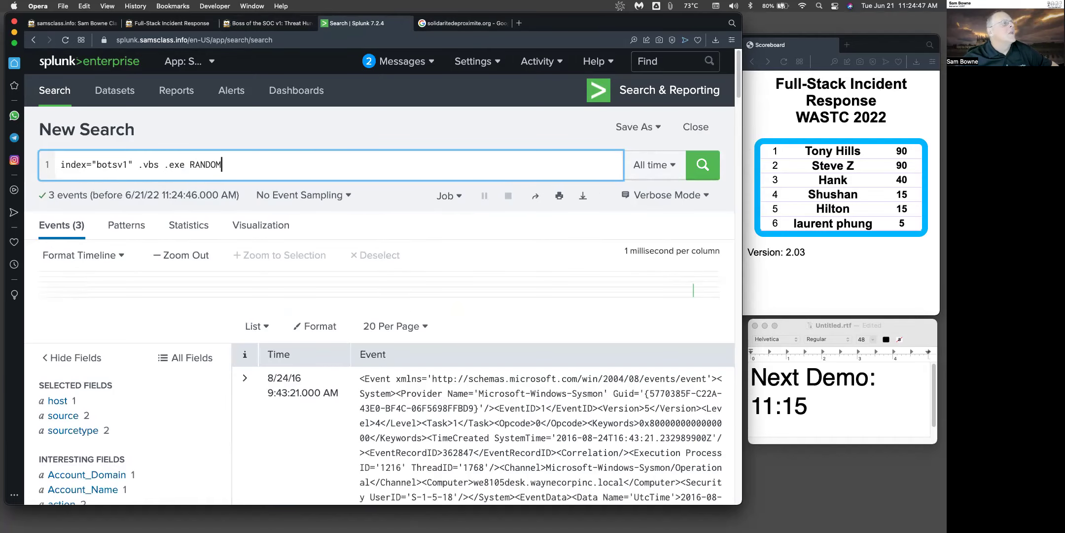
# - Read through the VB script event's text, then go to the BOTSv1 challenge page
pyautogui.scroll(-10, 382, 276)
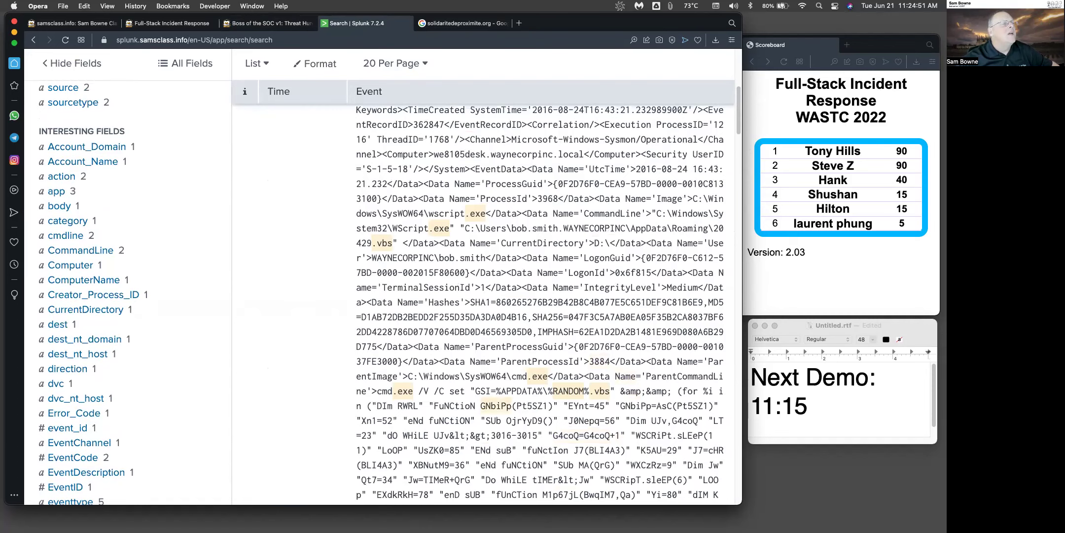
pyautogui.scroll(-15, 383, 296)
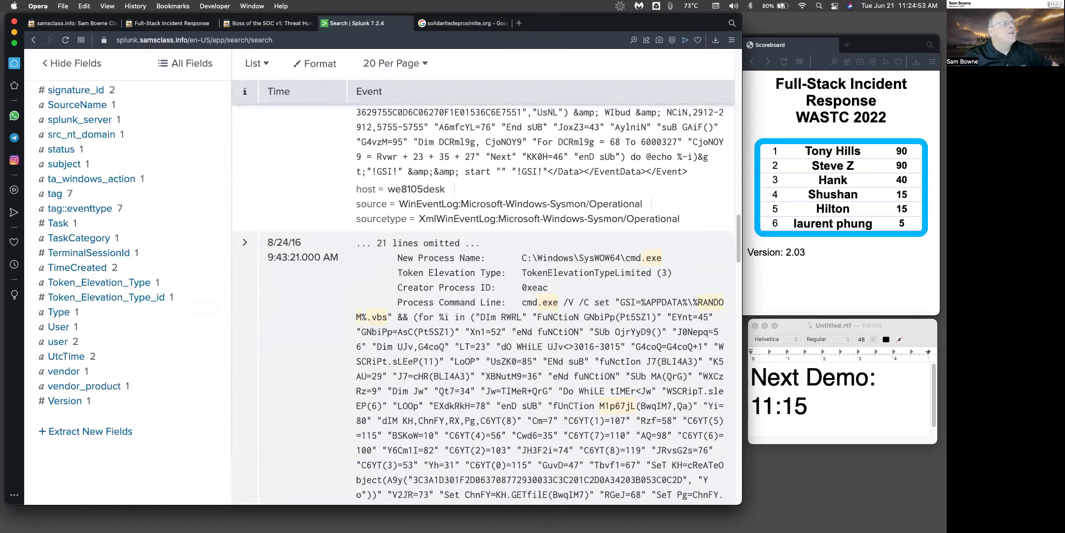
pyautogui.scroll(5, 382, 296)
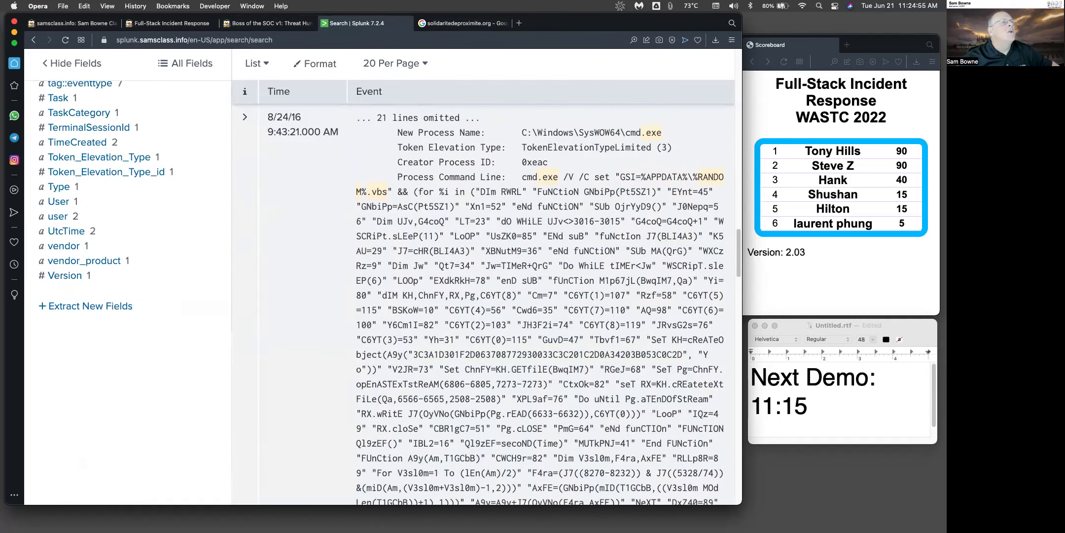
pyautogui.scroll(-10, 483, 296)
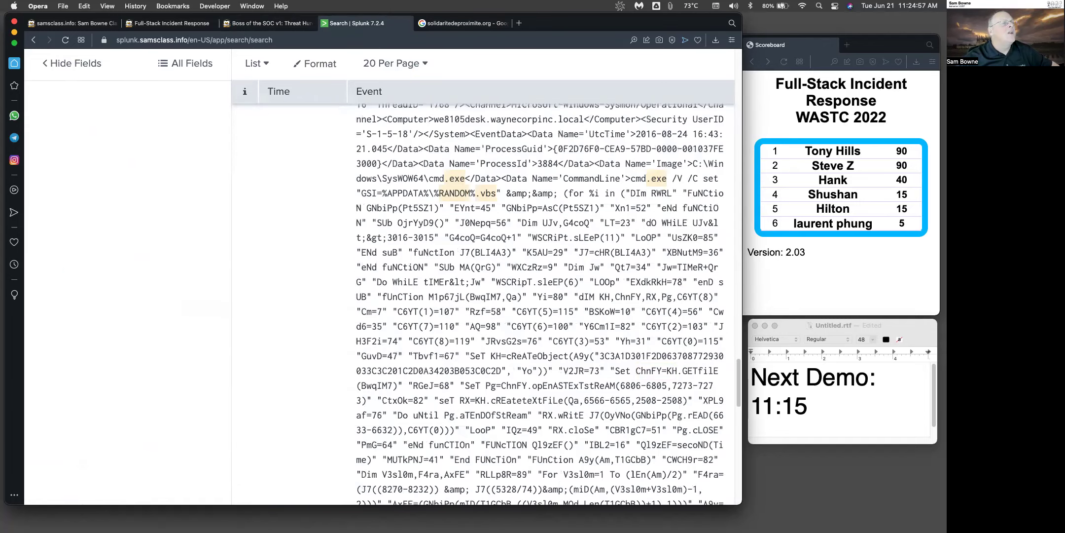
pyautogui.scroll(15, 483, 296)
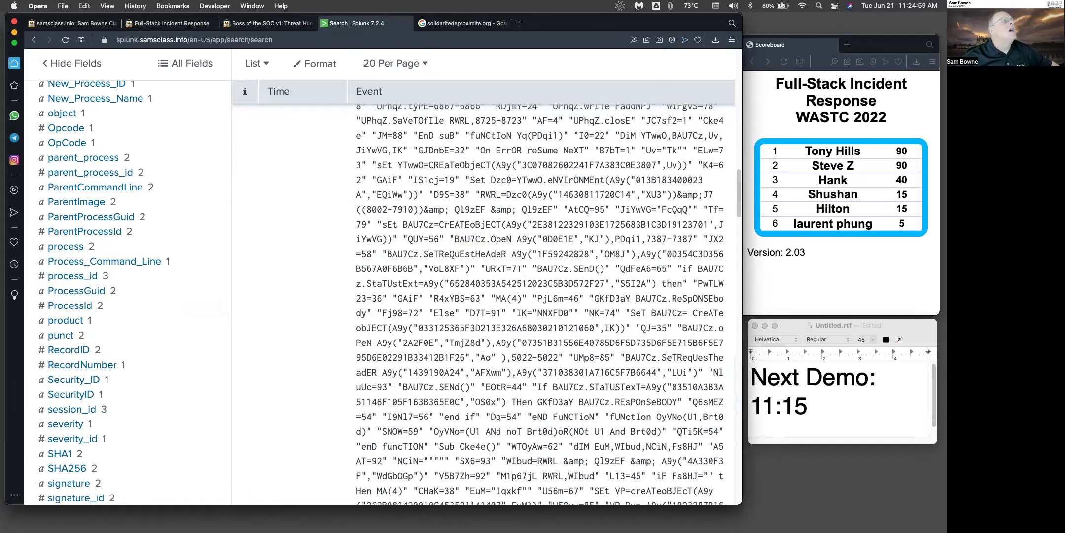
pyautogui.click(269, 24)
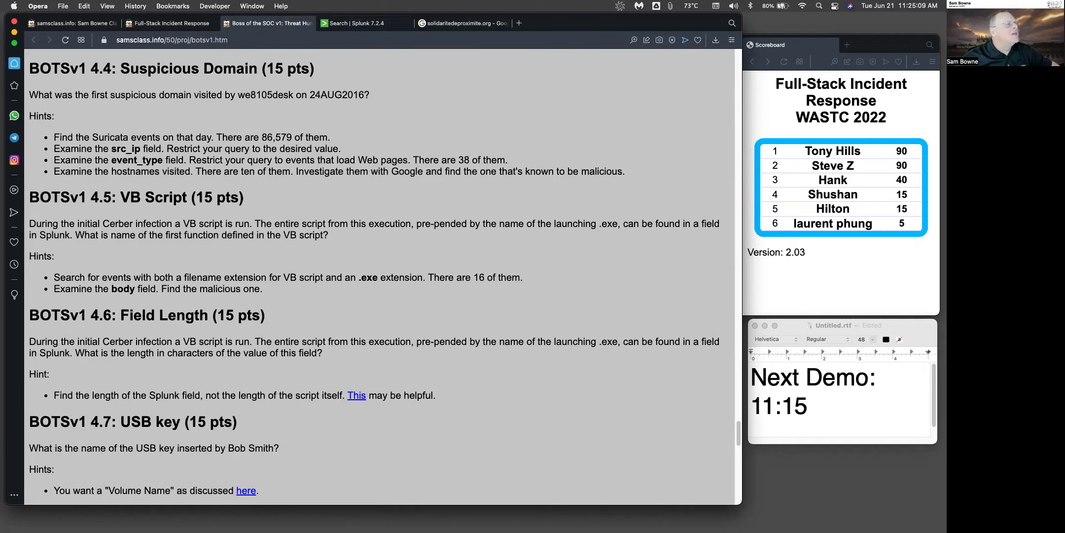
# - Open the Field Length hint's link in a new tab, close its 404 page, and return to Splunk
pyautogui.rightClick(351, 395)
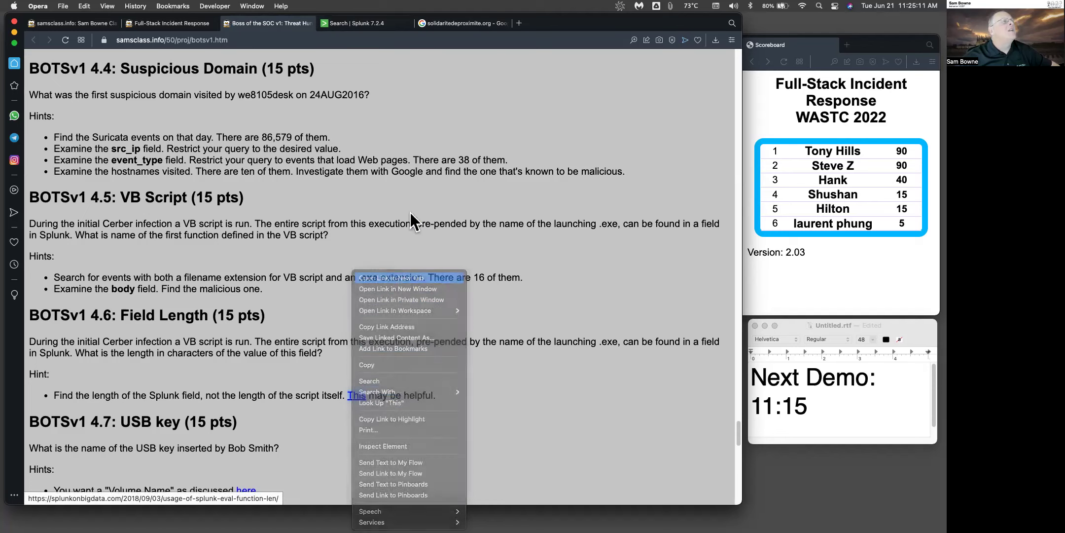
pyautogui.click(353, 22)
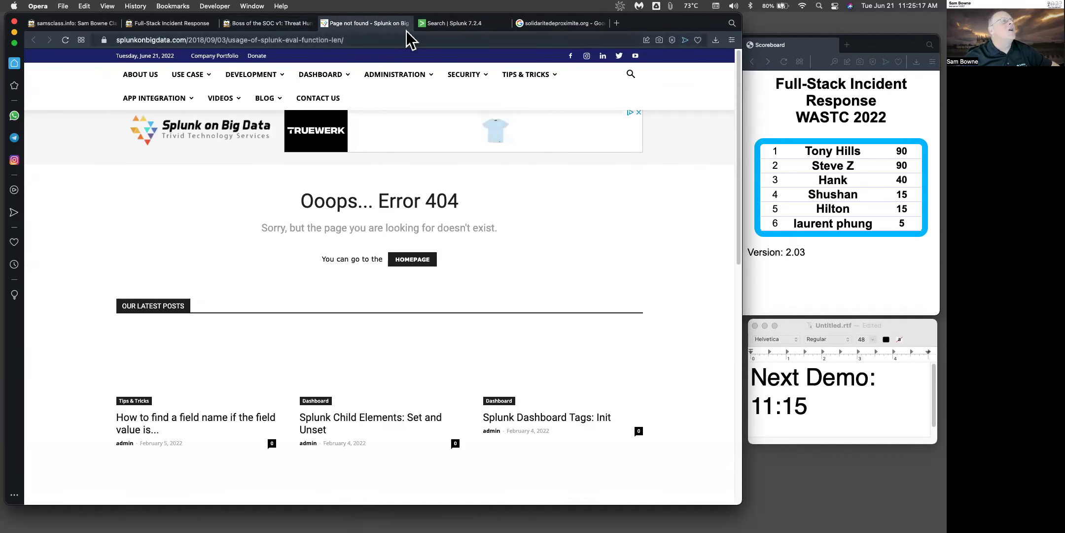
pyautogui.click(325, 23)
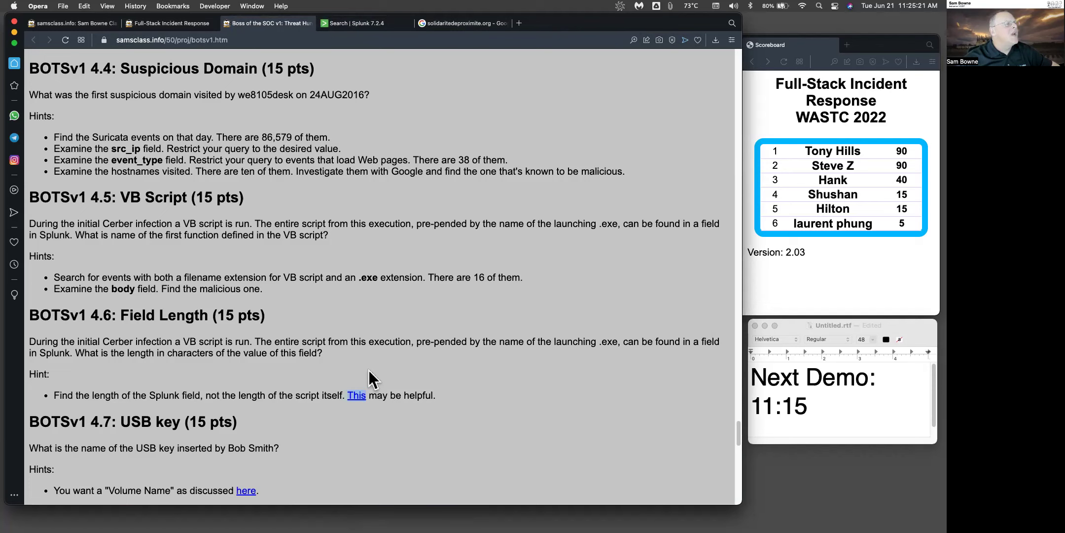
pyautogui.click(350, 23)
# - Expand the WScript event and scroll its field table to the MD5 and ParentCommandLine rows
pyautogui.moveTo(739, 202); pyautogui.dragTo(752, 107)
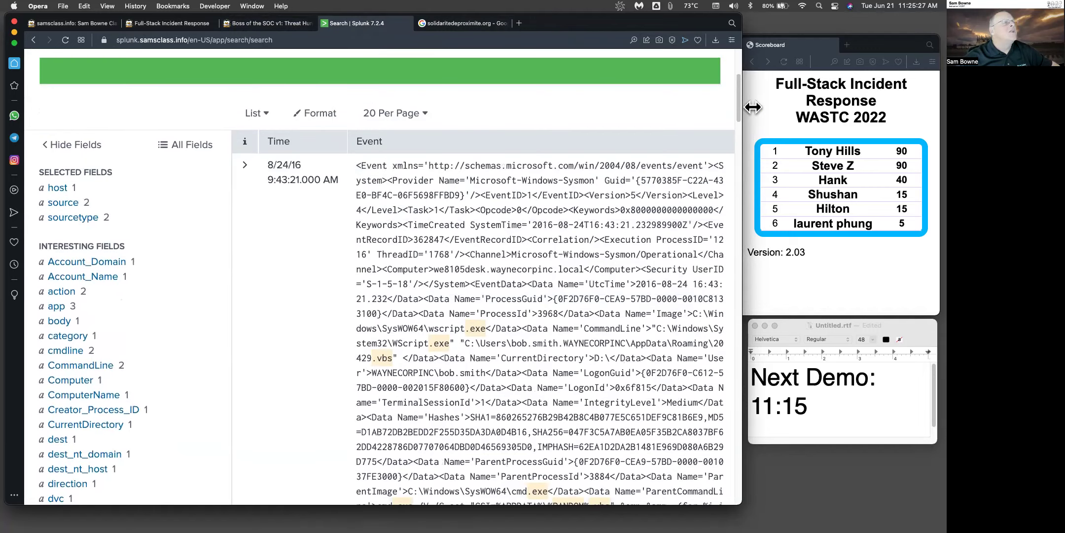
pyautogui.click(243, 167)
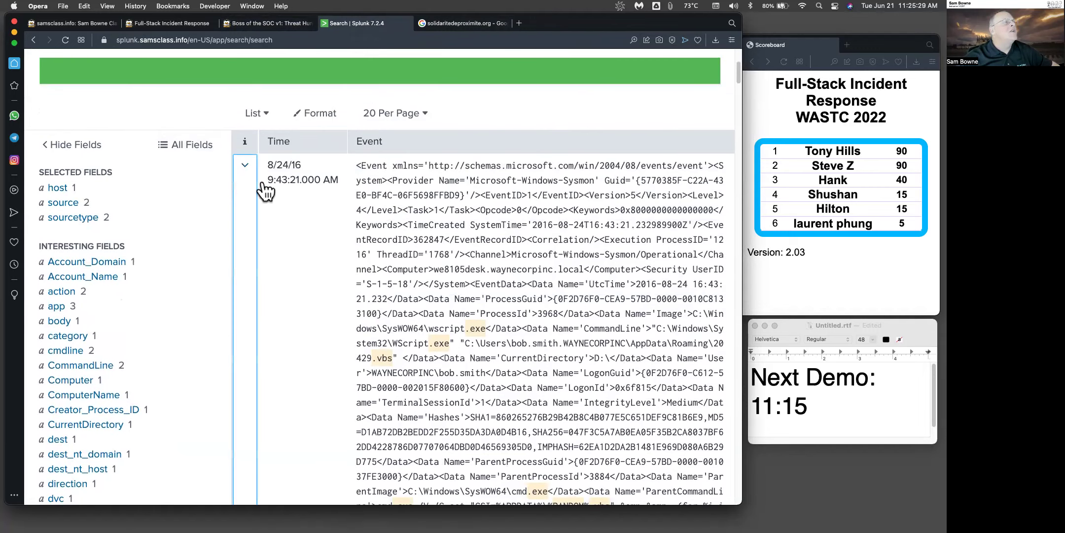
pyautogui.scroll(-15, 528, 395)
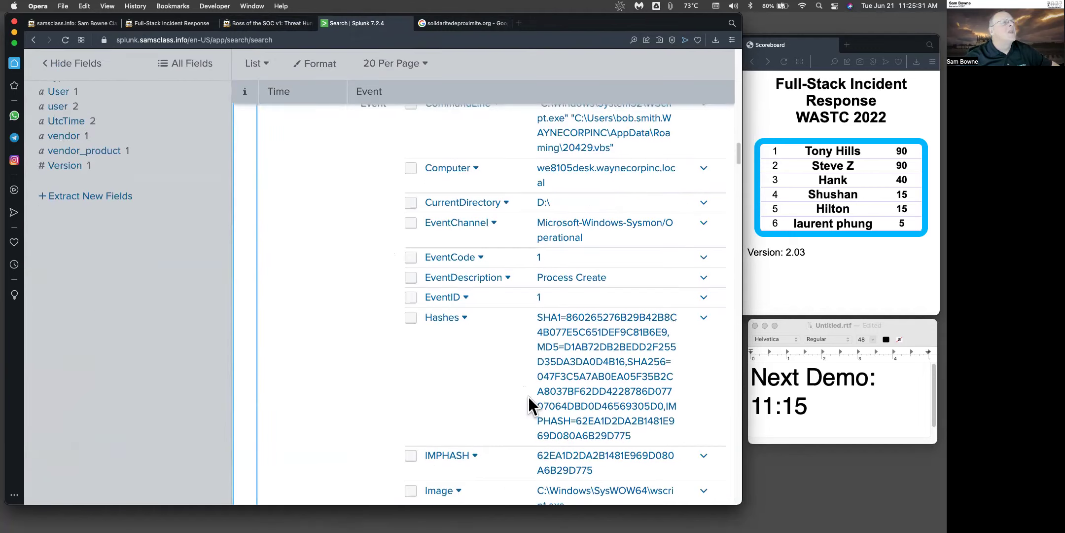
pyautogui.scroll(5, 520, 394)
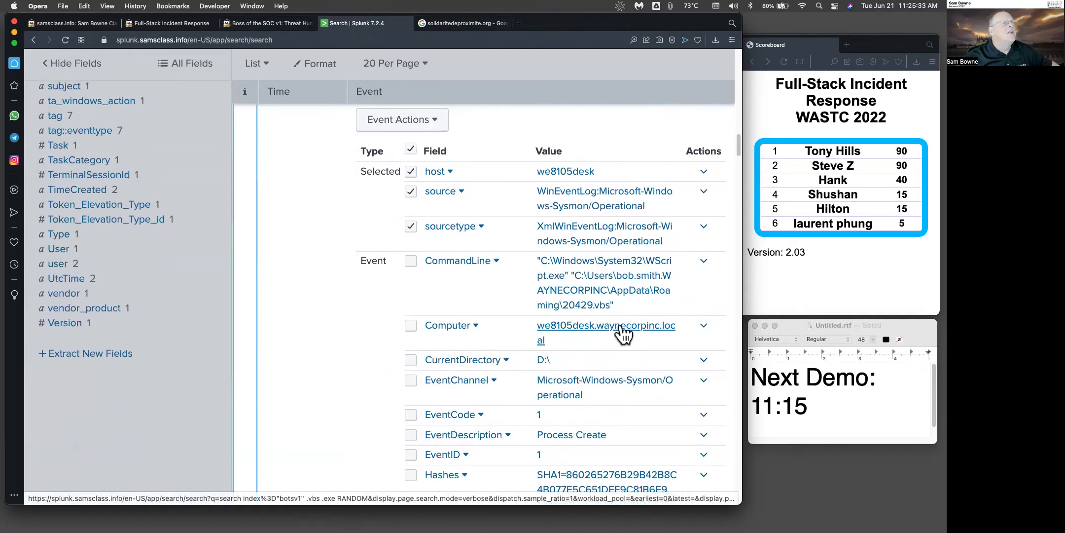
pyautogui.scroll(-4, 620, 340)
pyautogui.scroll(2, 612, 221)
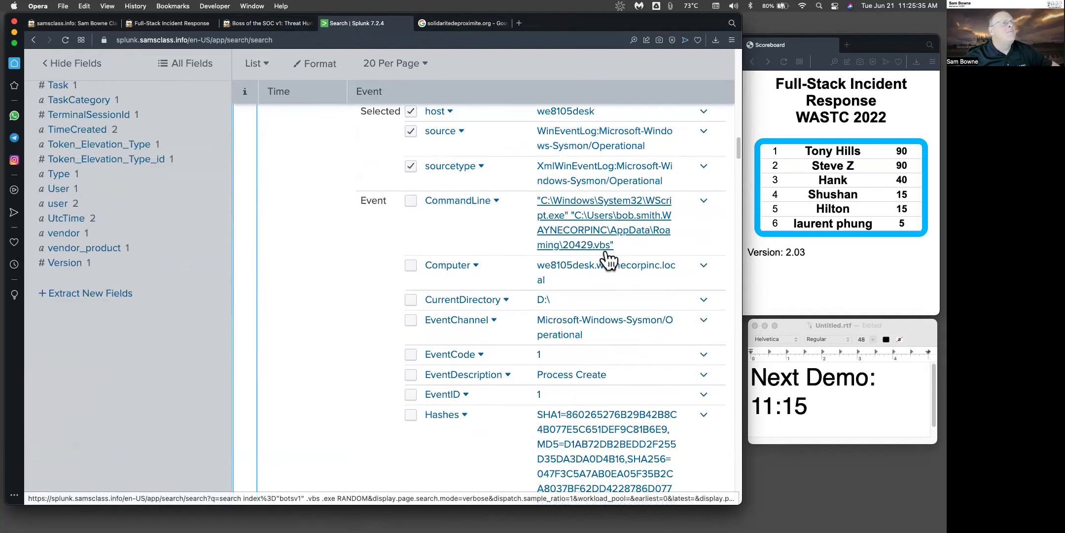
pyautogui.scroll(-5, 667, 347)
pyautogui.scroll(-5, 668, 359)
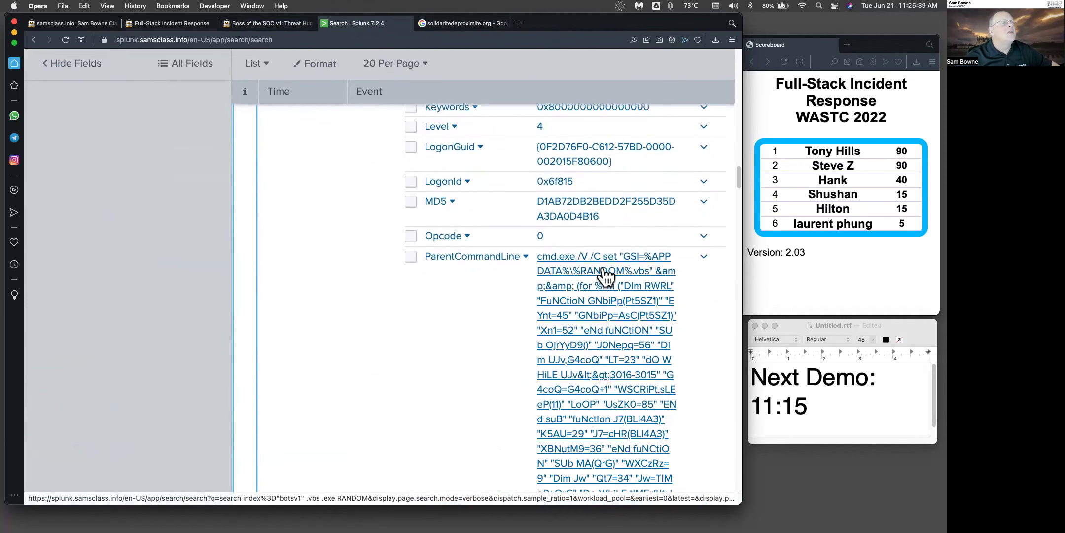
pyautogui.scroll(-2, 650, 405)
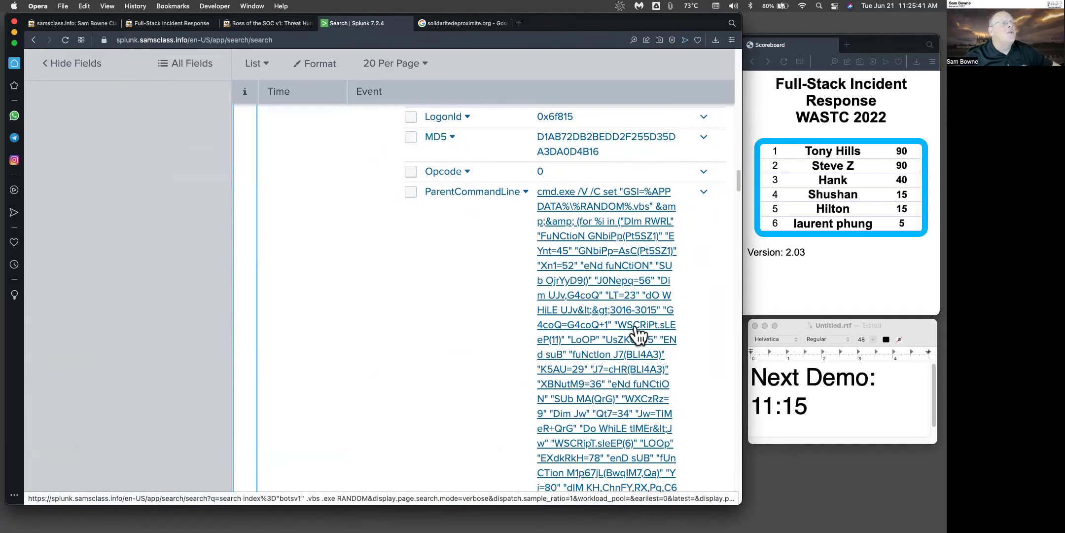
pyautogui.scroll(-10, 644, 415)
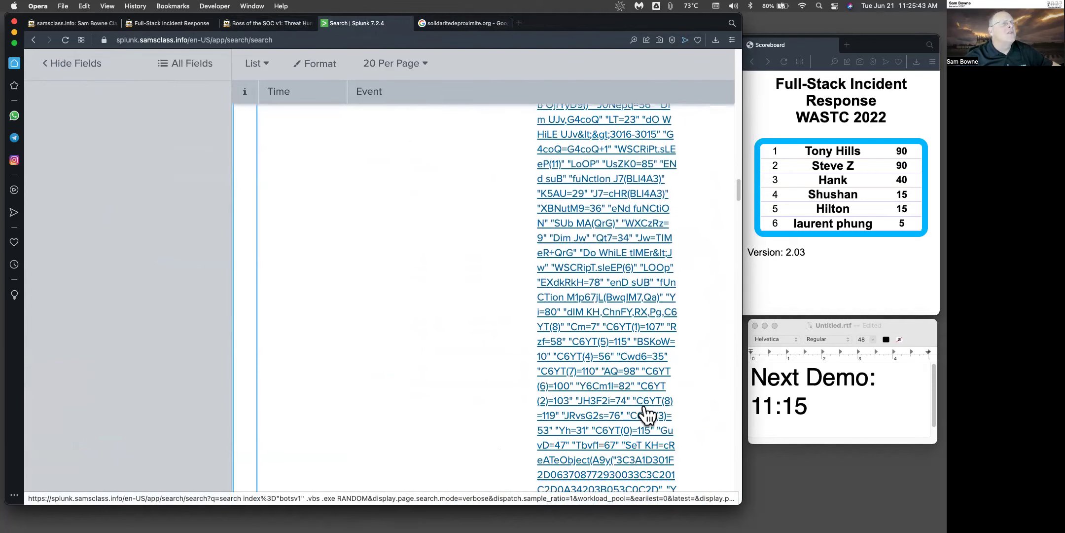
pyautogui.scroll(-10, 643, 415)
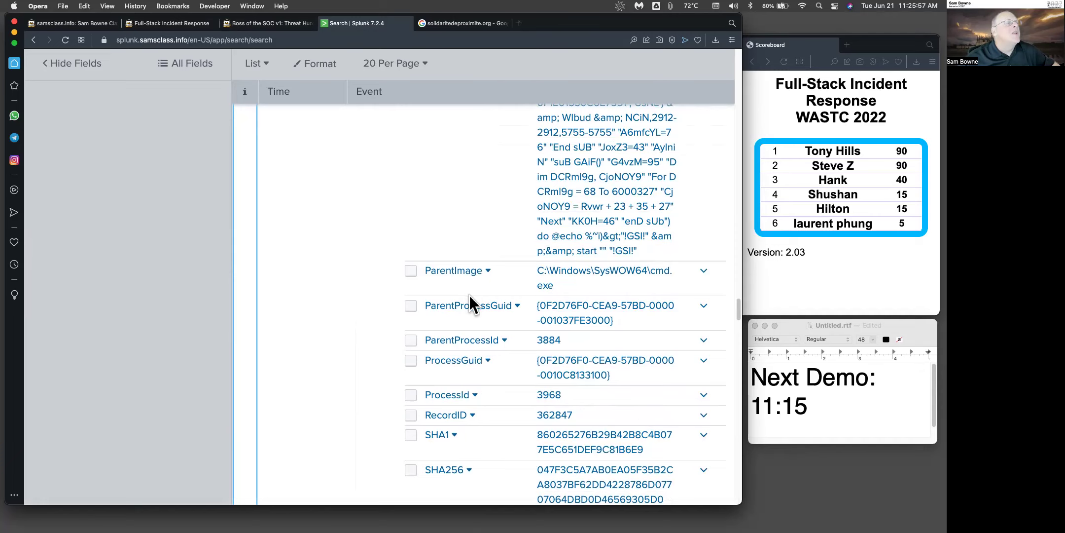
pyautogui.scroll(8, 468, 296)
pyautogui.scroll(10, 464, 302)
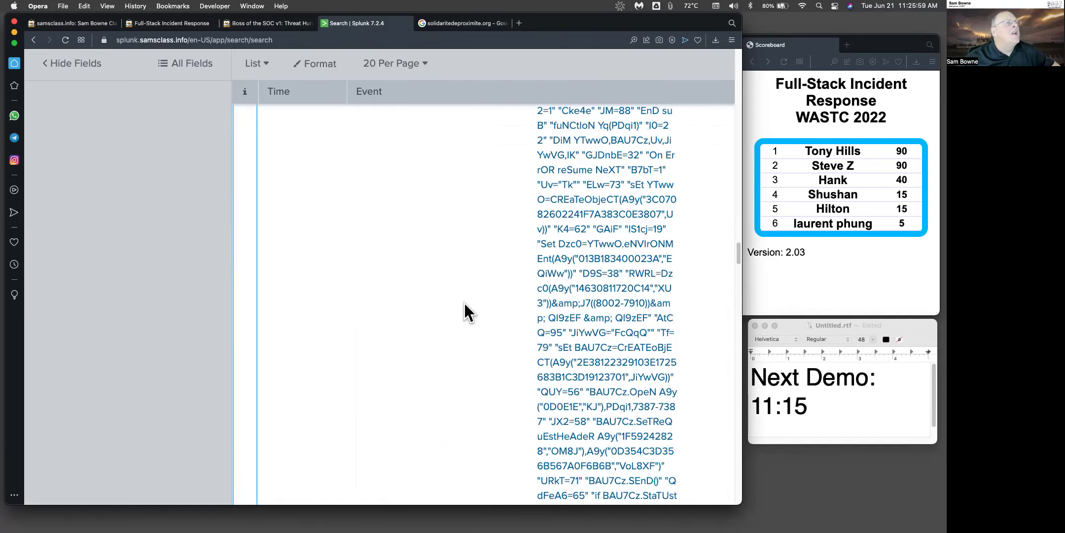
pyautogui.scroll(15, 463, 304)
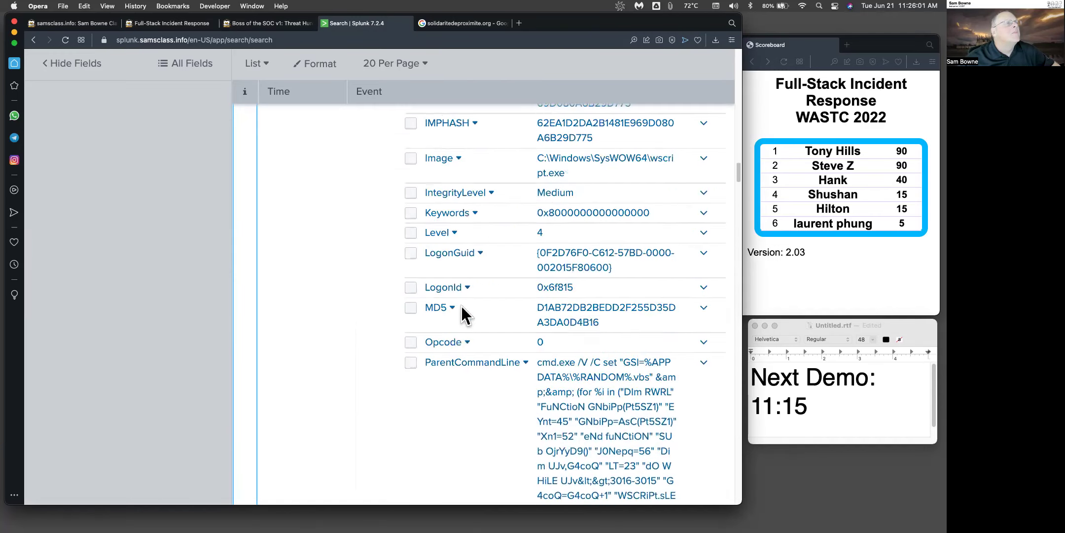
pyautogui.scroll(-5, 444, 321)
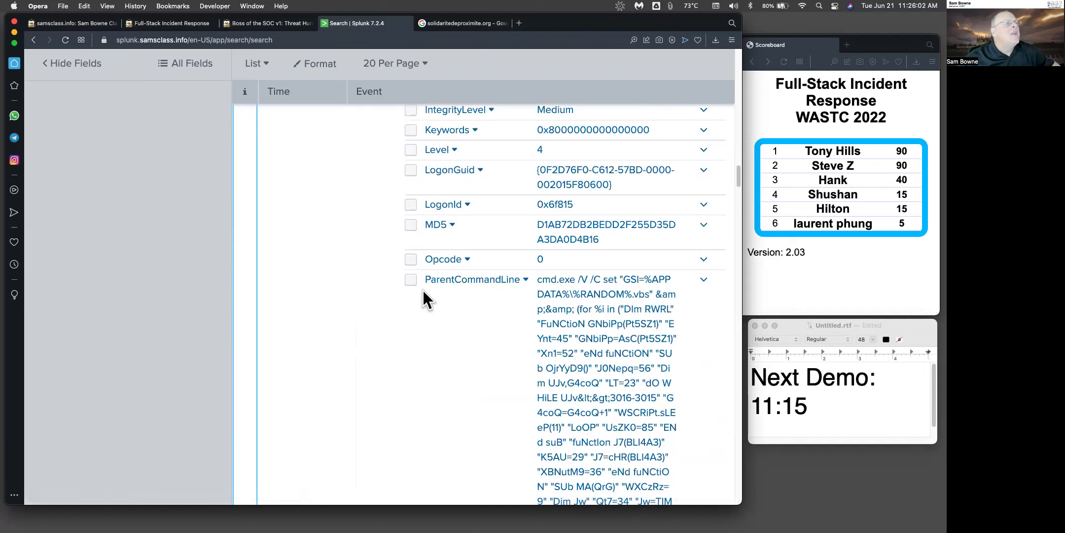
# - Filter on MD5 D1AB72DB2BEDD2F255D35DA3DA0D4B16, append '| eval length=len(ParentCommandLine)', and rerun
pyautogui.click(558, 233)
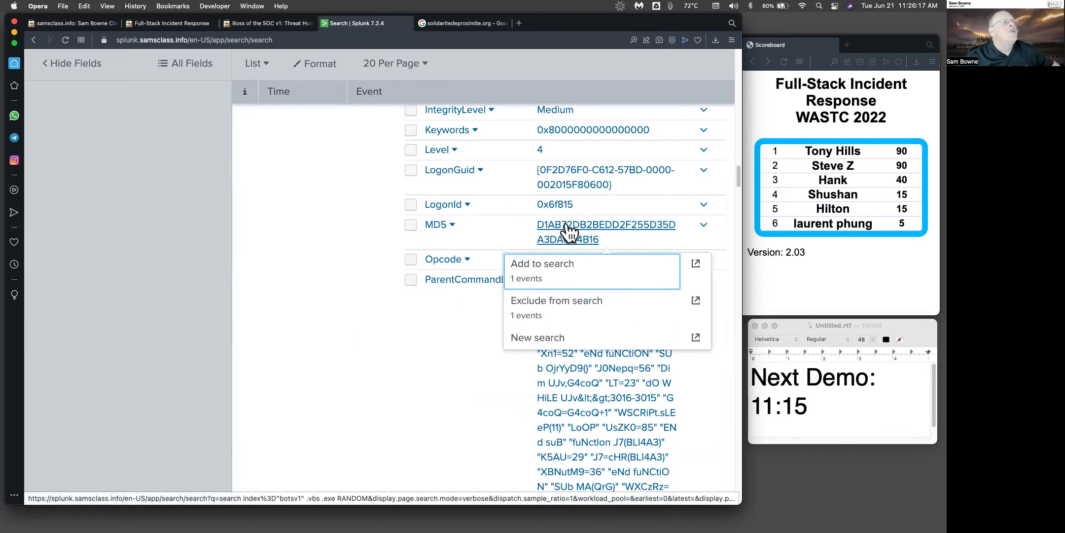
pyautogui.click(553, 265)
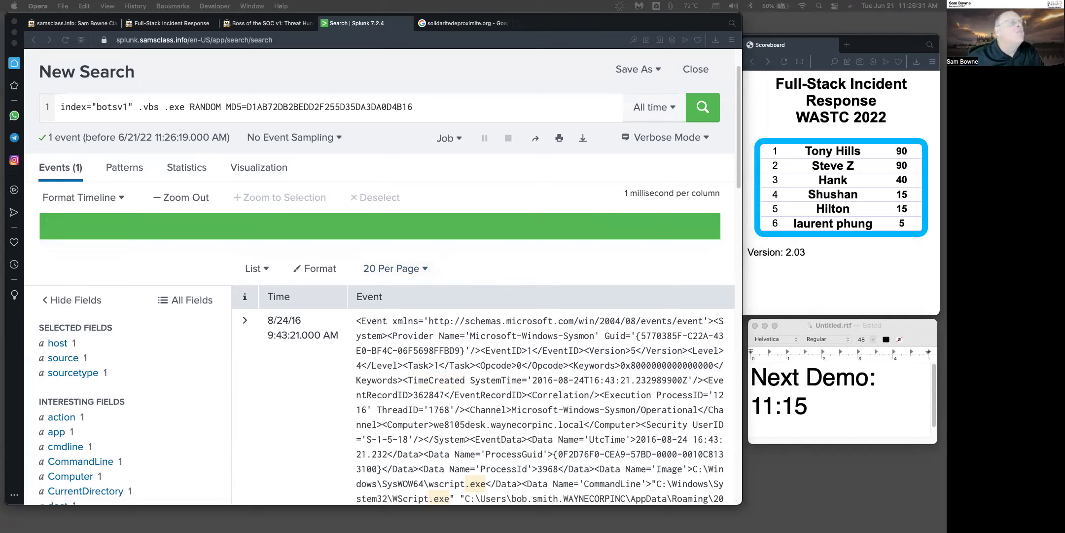
pyautogui.click(463, 101)
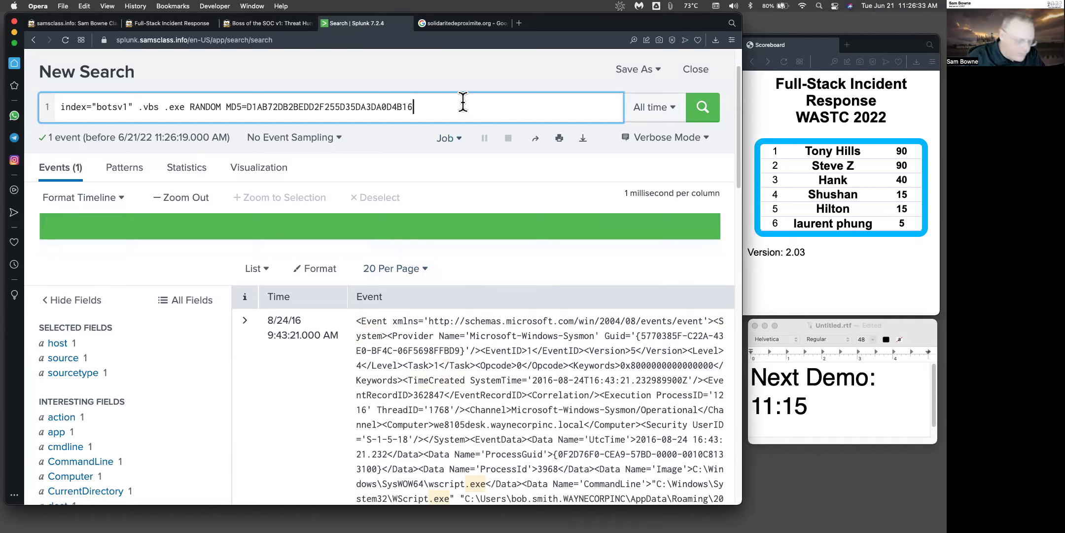
pyautogui.write('|  eval length=len(ParentCommandLine)')
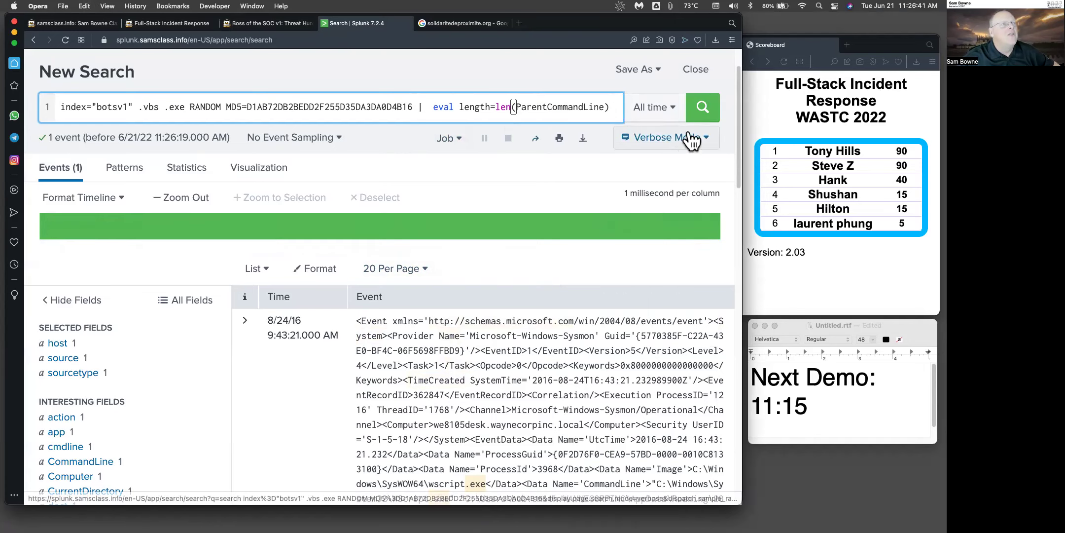
pyautogui.click(703, 109)
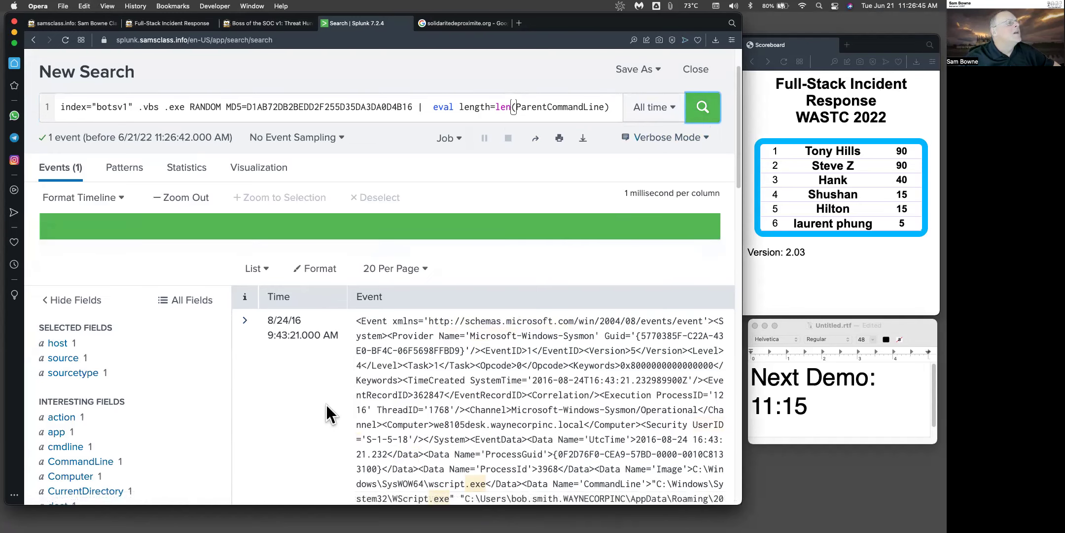
# - Open the length field summary in Interesting Fields, which shows the single value 4490
pyautogui.scroll(-15, 326, 405)
pyautogui.scroll(-5, 326, 404)
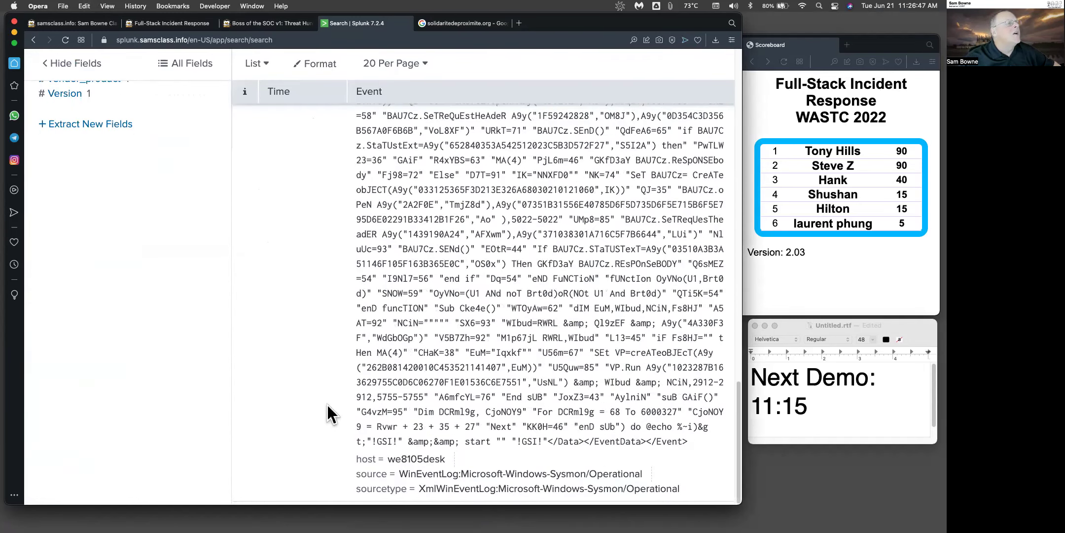
pyautogui.scroll(20, 487, 437)
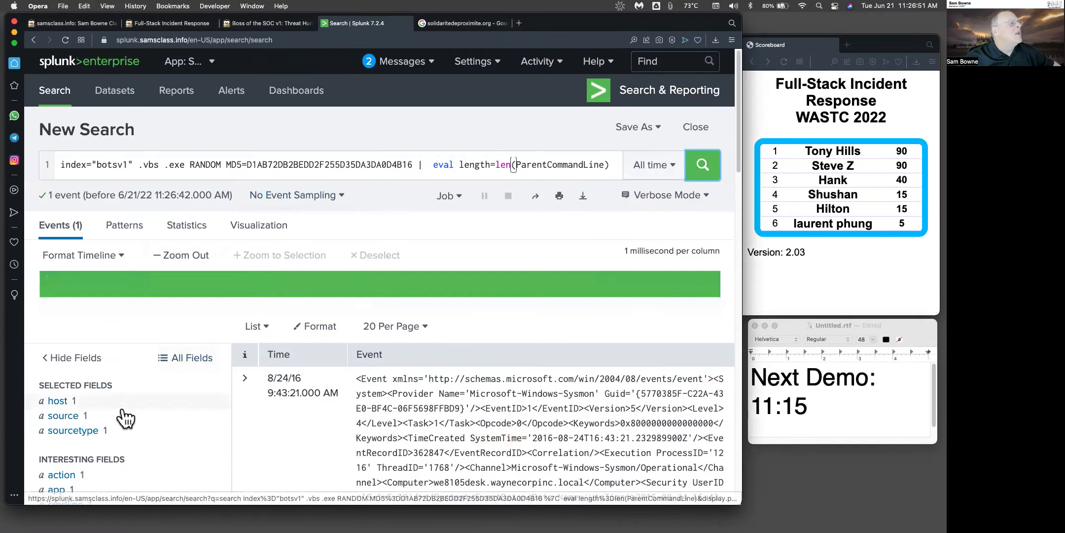
pyautogui.scroll(-5, 125, 418)
pyautogui.scroll(-10, 125, 418)
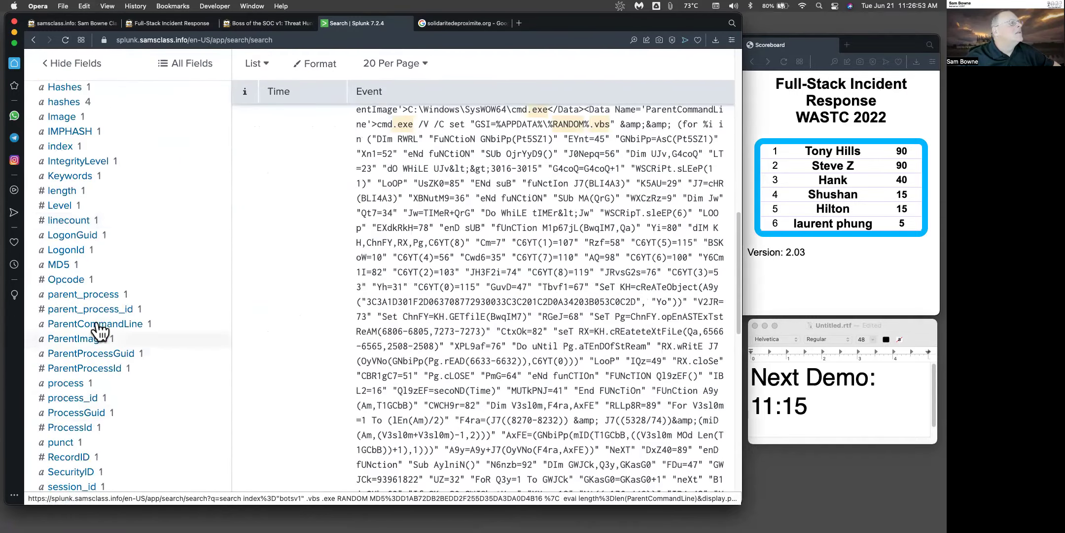
pyautogui.click(62, 191)
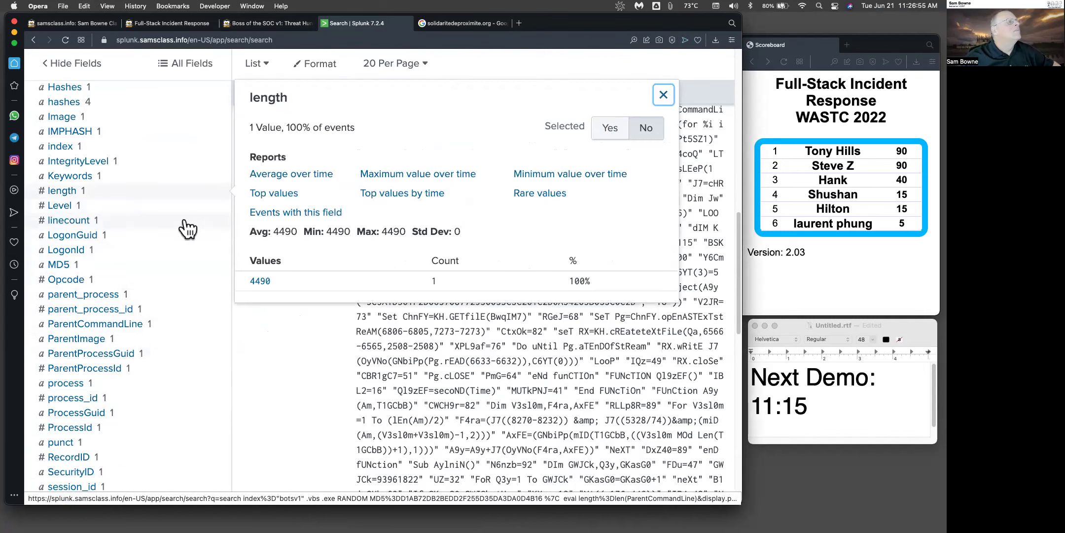
pyautogui.scroll(5, 304, 315)
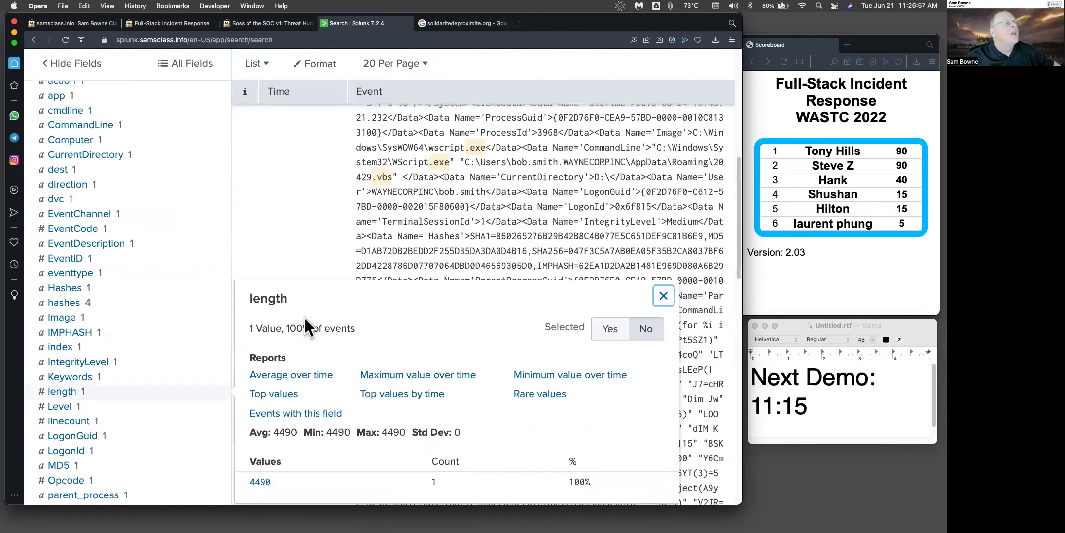
# - Close the length summary and return to the Boss of the SOC v1 challenge tab
pyautogui.click(664, 294)
pyautogui.scroll(5, 641, 346)
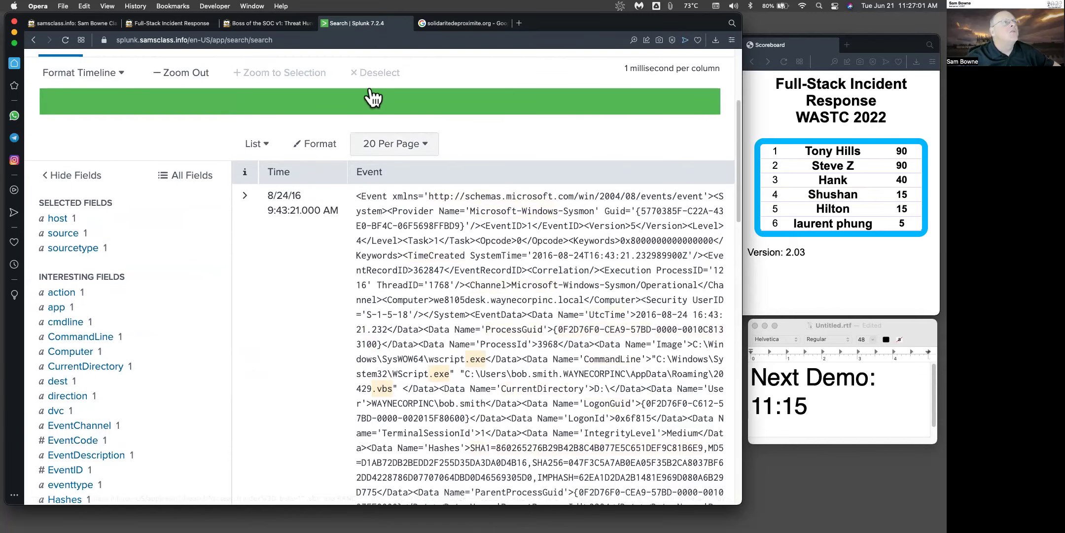
pyautogui.click(267, 25)
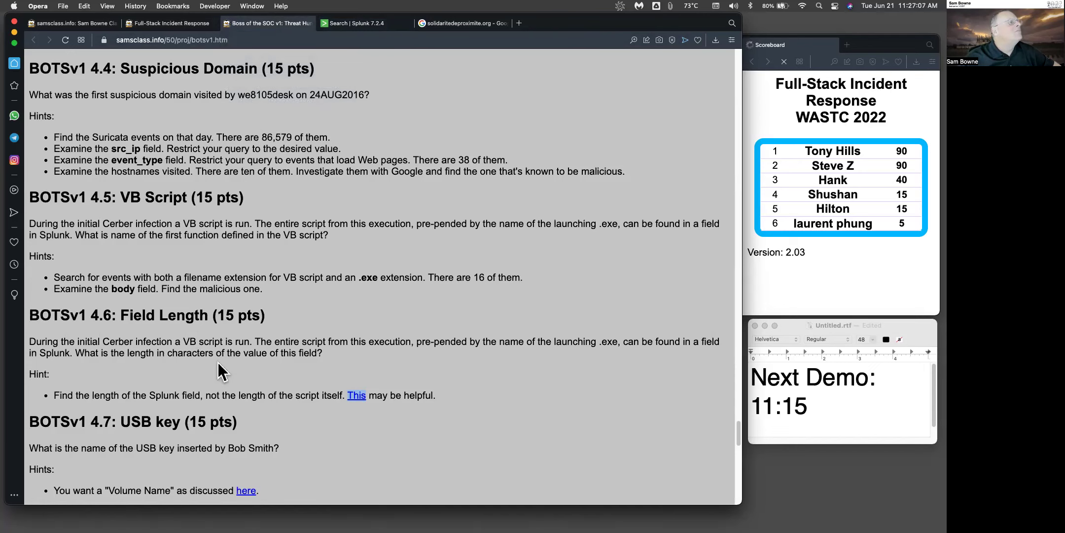
# - Scroll the BOTSv1 page down to questions 4.7 (USB key) through 4.10 (PDFs)
pyautogui.scroll(-6, 218, 365)
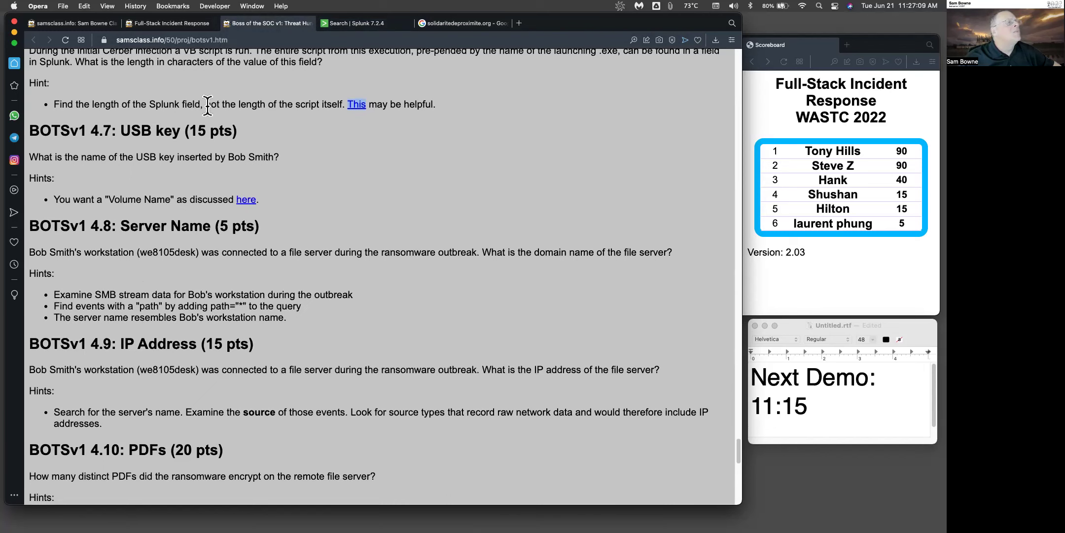